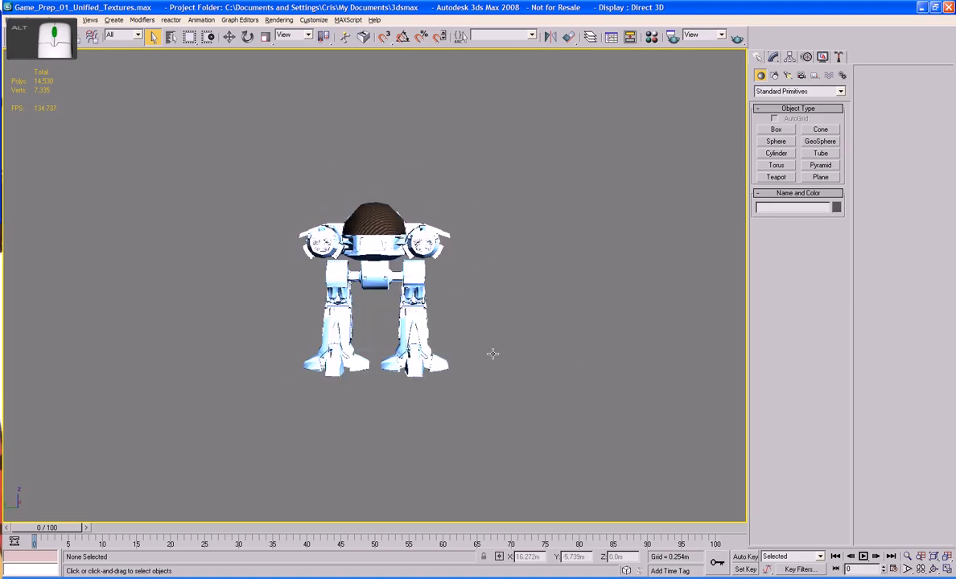
pyautogui.keyDown('alt'); pyautogui.moveTo(364, 344); pyautogui.dragTo(401, 376, button='middle'); pyautogui.keyUp('alt')
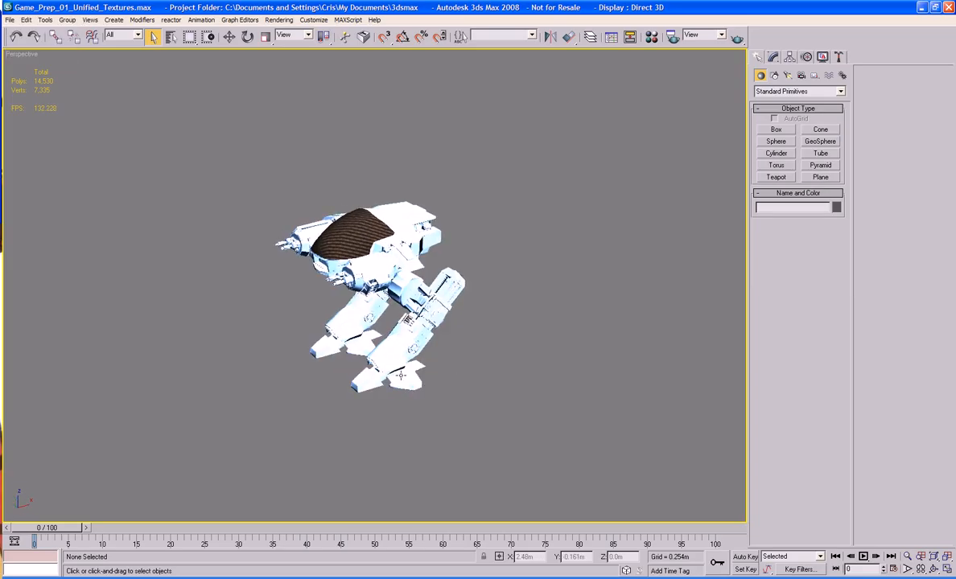
pyautogui.click(773, 75)
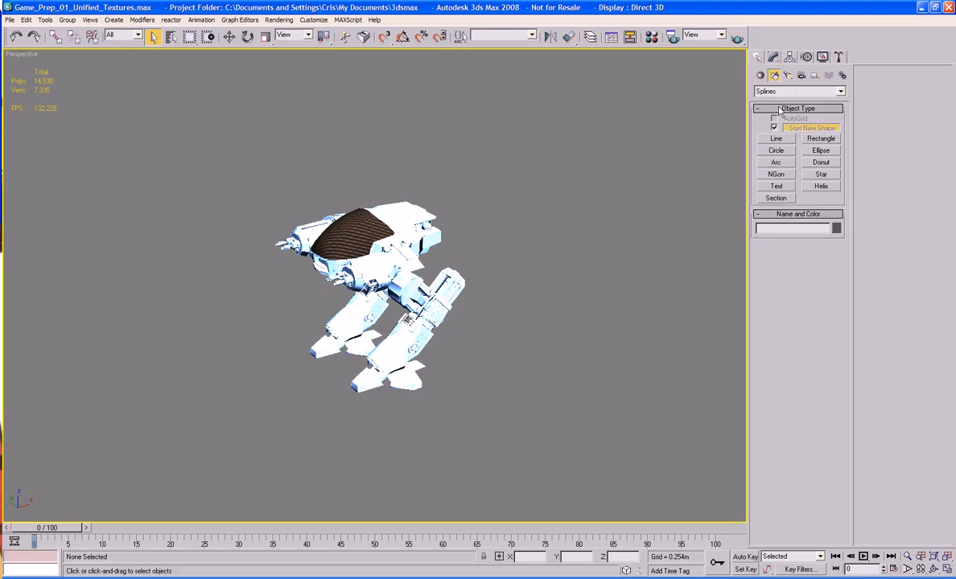
pyautogui.click(775, 150)
pyautogui.moveTo(309, 440); pyautogui.dragTo(344, 444)
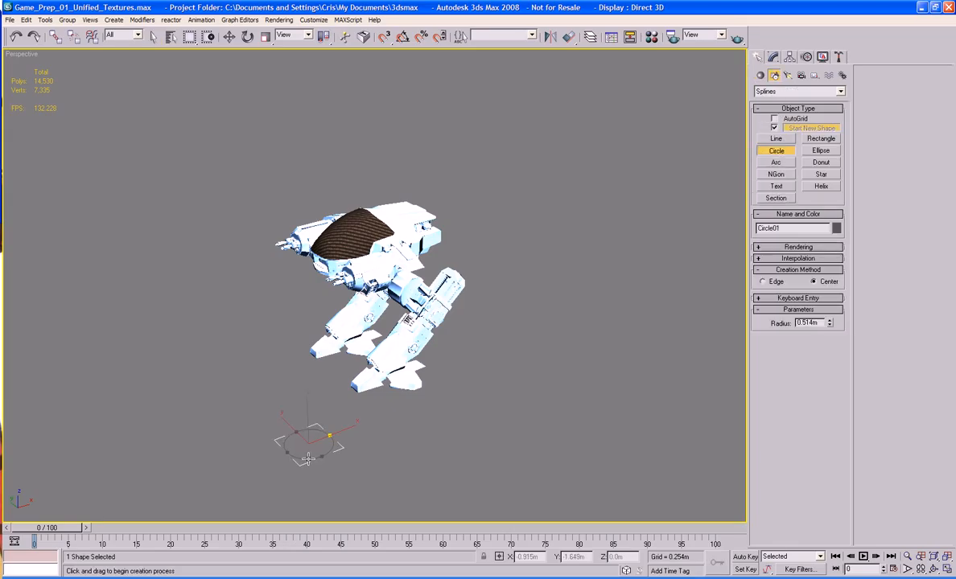
pyautogui.hotkey('ctrl', 'z')
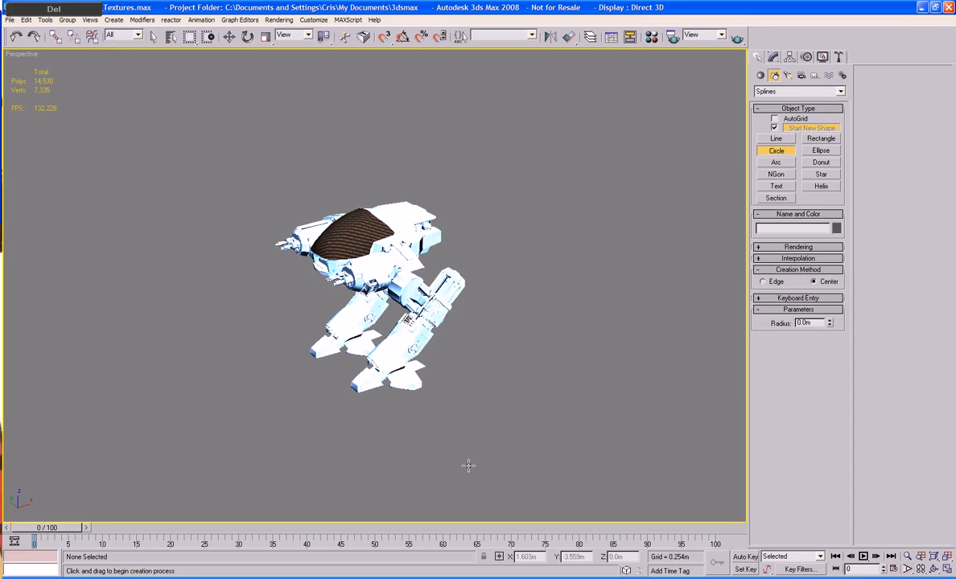
# - Assign the plain grey orig_08 - Default material to all parts of the robot and leave circle creation
pyautogui.keyDown('alt'); pyautogui.moveTo(376, 428); pyautogui.dragTo(409, 364, button='middle'); pyautogui.keyUp('alt')
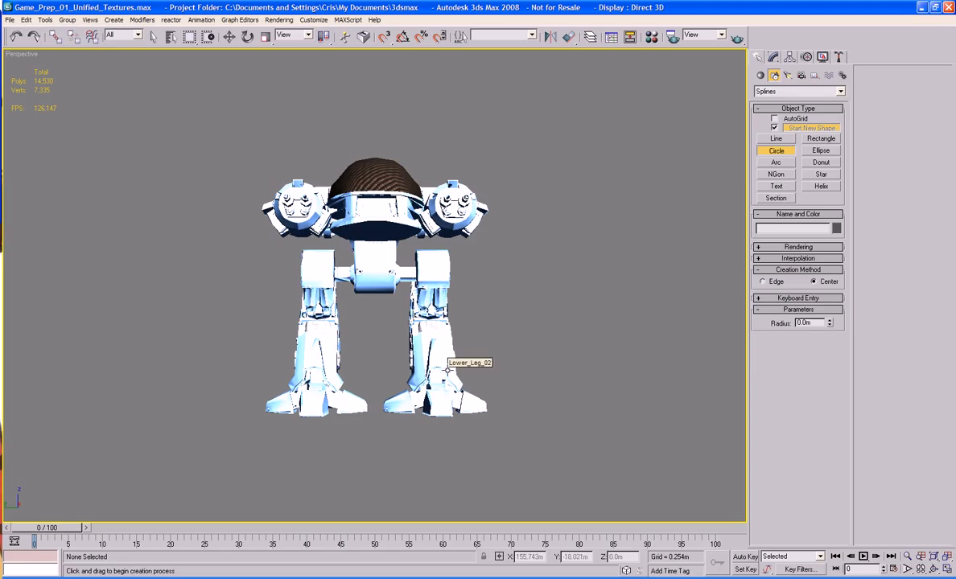
pyautogui.click(651, 36)
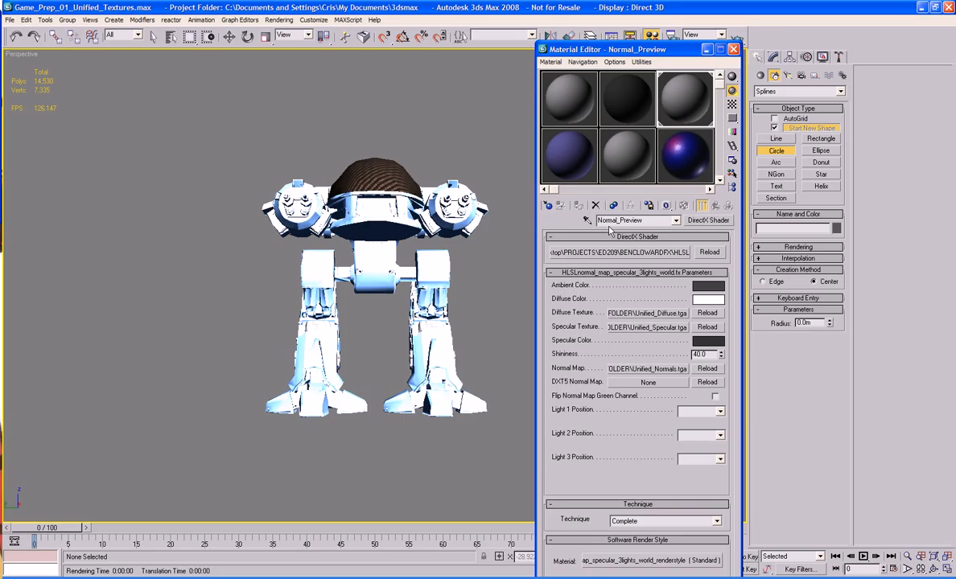
pyautogui.click(610, 158)
pyautogui.hotkey('ctrl', 'a')
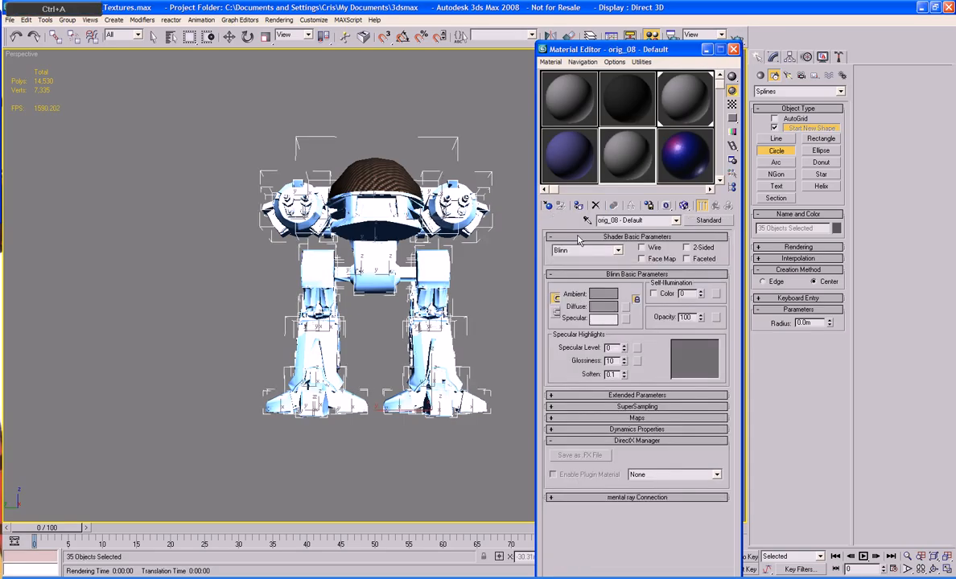
pyautogui.click(579, 206)
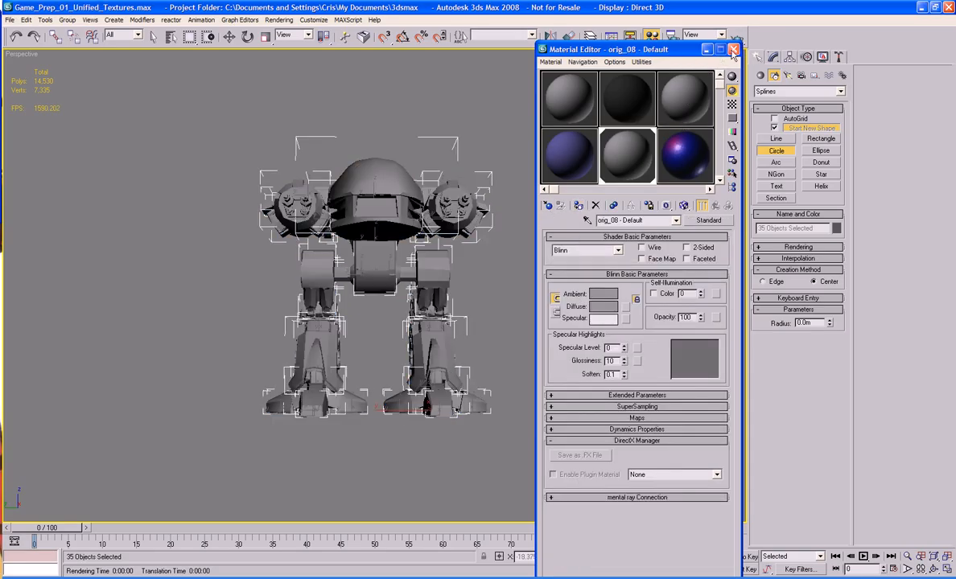
pyautogui.click(627, 103)
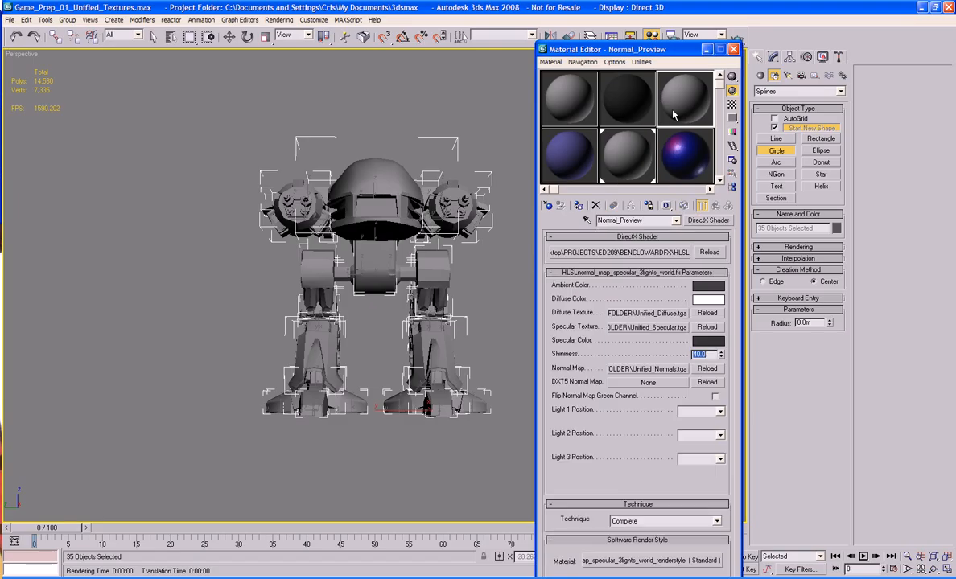
pyautogui.click(733, 49)
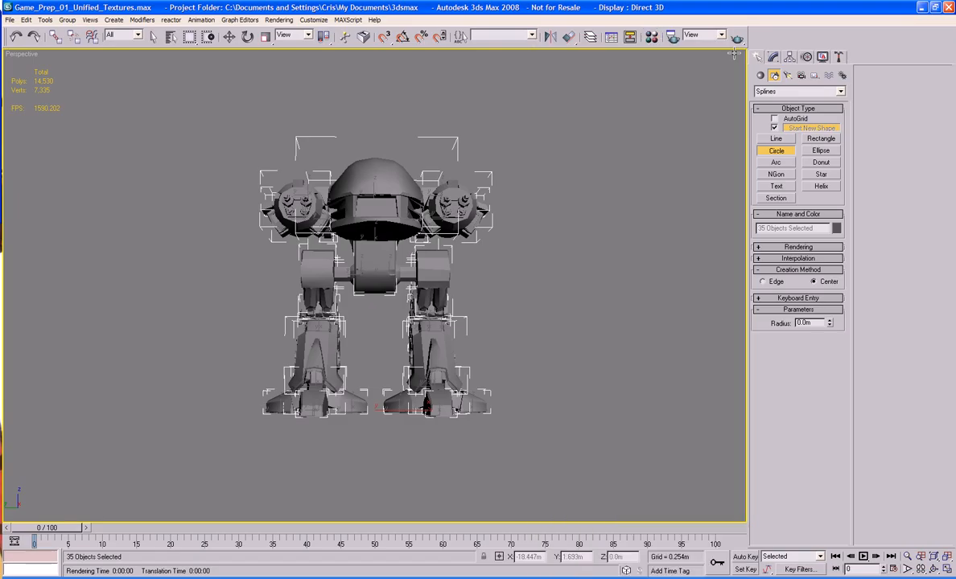
pyautogui.click(770, 153)
pyautogui.rightClick(635, 149)
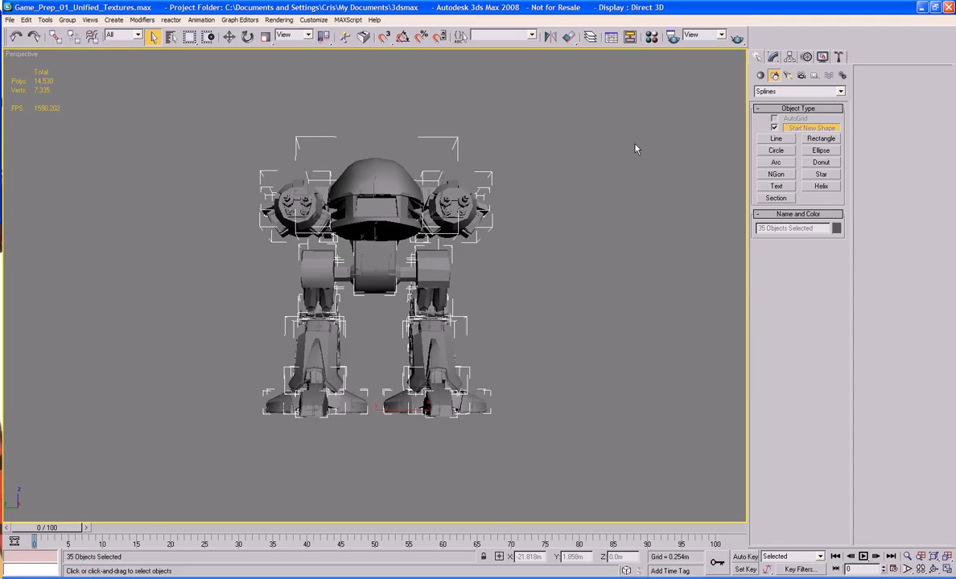
# - Deselect all parts, select the near leg's knee and display mesh edges over the shaded model
pyautogui.click(550, 229)
pyautogui.keyDown('alt'); pyautogui.moveTo(550, 229); pyautogui.dragTo(486, 213, button='middle'); pyautogui.keyUp('alt')
pyautogui.press('F4')
pyautogui.press('F4')
pyautogui.scroll(-3, 436, 244)
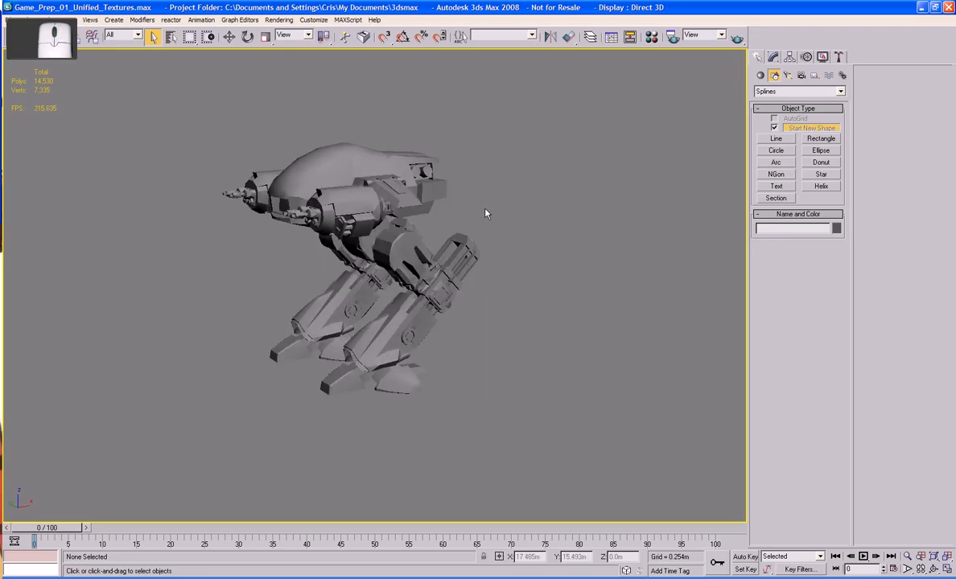
pyautogui.scroll(4, 485, 213)
pyautogui.moveTo(494, 348); pyautogui.dragTo(479, 247, button='middle')
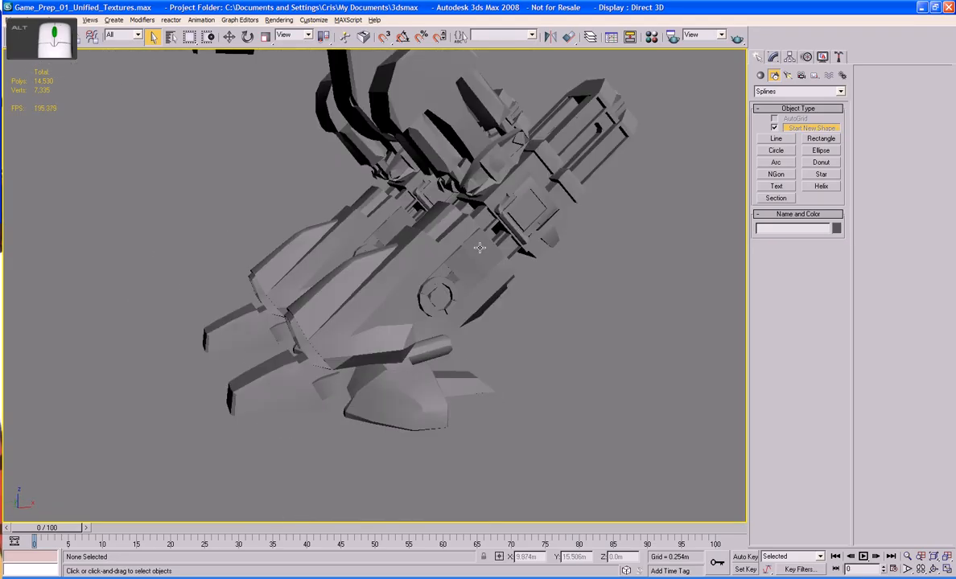
pyautogui.click(514, 219)
pyautogui.moveTo(515, 219); pyautogui.dragTo(555, 258, button='middle')
pyautogui.press('F4')
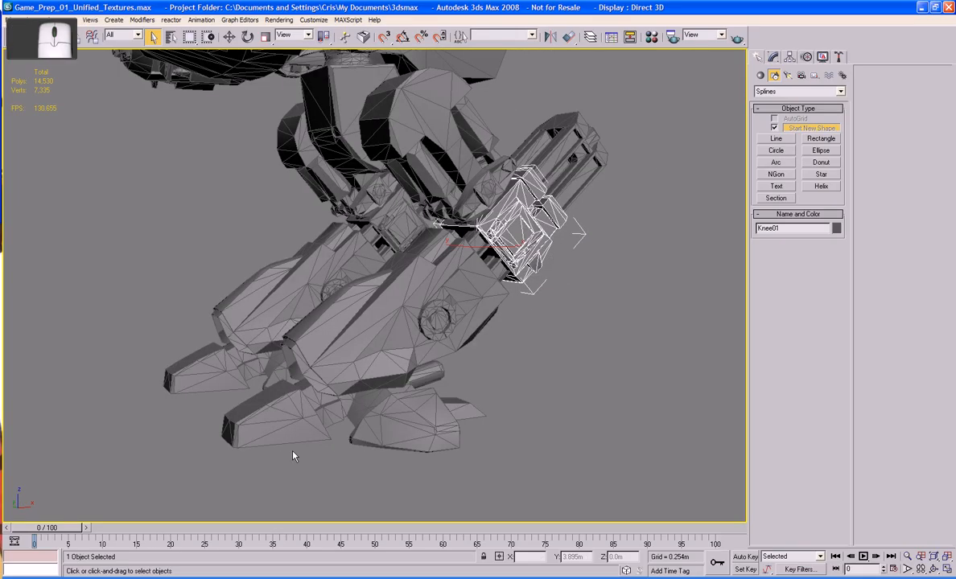
# - Select the near leg's front toe, Low_Poly_Toe_Front01, and frame it in the Front view
pyautogui.click(306, 412)
pyautogui.moveTo(308, 417); pyautogui.dragTo(294, 355, button='middle')
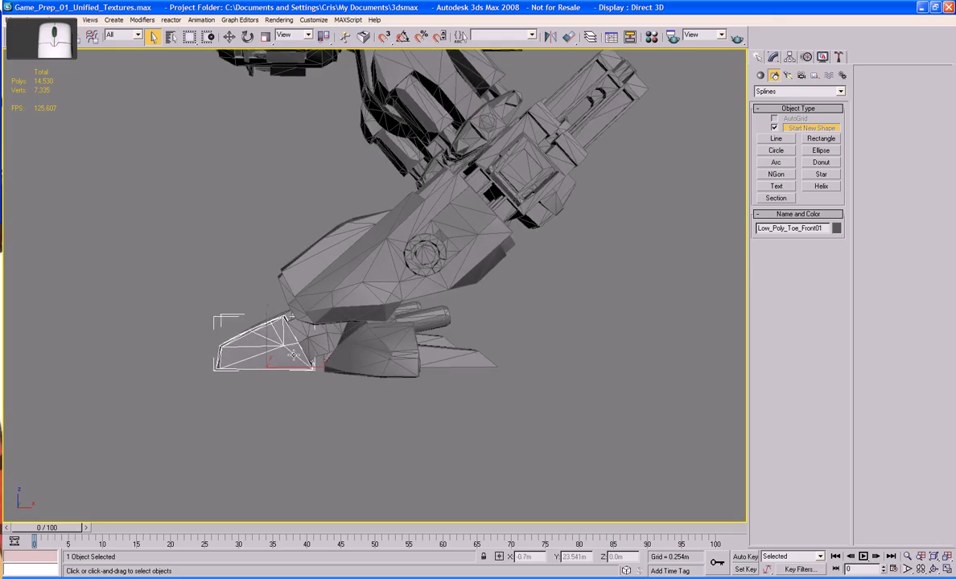
pyautogui.press('l')
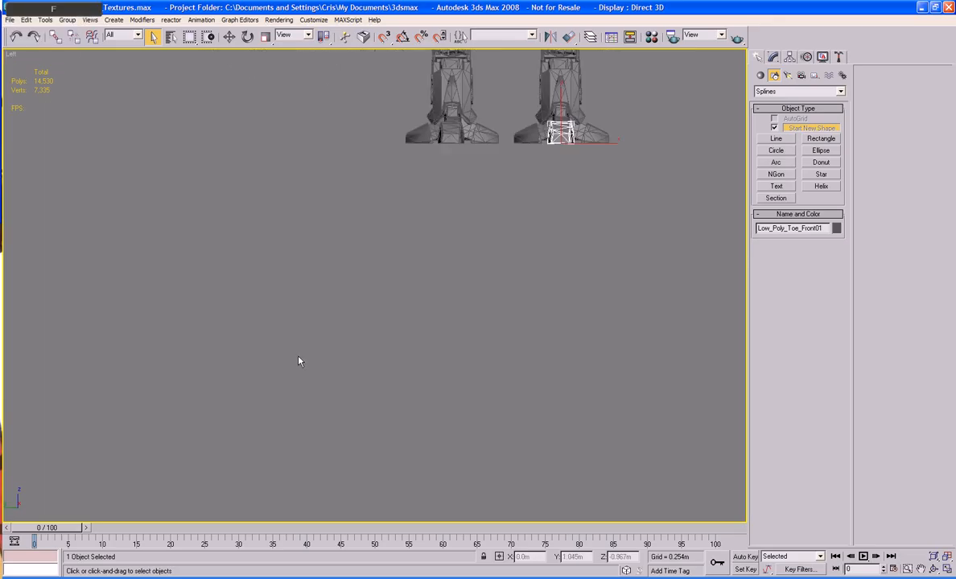
pyautogui.press('f')
pyautogui.moveTo(335, 256); pyautogui.dragTo(270, 405, button='middle')
pyautogui.scroll(5, 307, 346)
pyautogui.scroll(2, 391, 346)
pyautogui.moveTo(307, 346); pyautogui.dragTo(391, 366, button='middle')
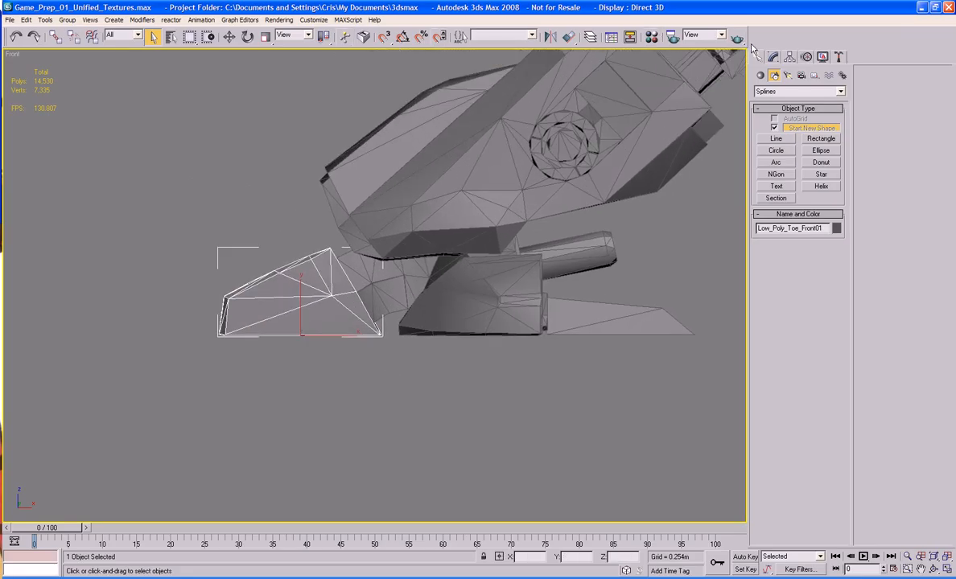
# - With only pivots affected and wireframe display on, move the front toe's pivot to its joint with the foot
pyautogui.click(789, 57)
pyautogui.click(798, 129)
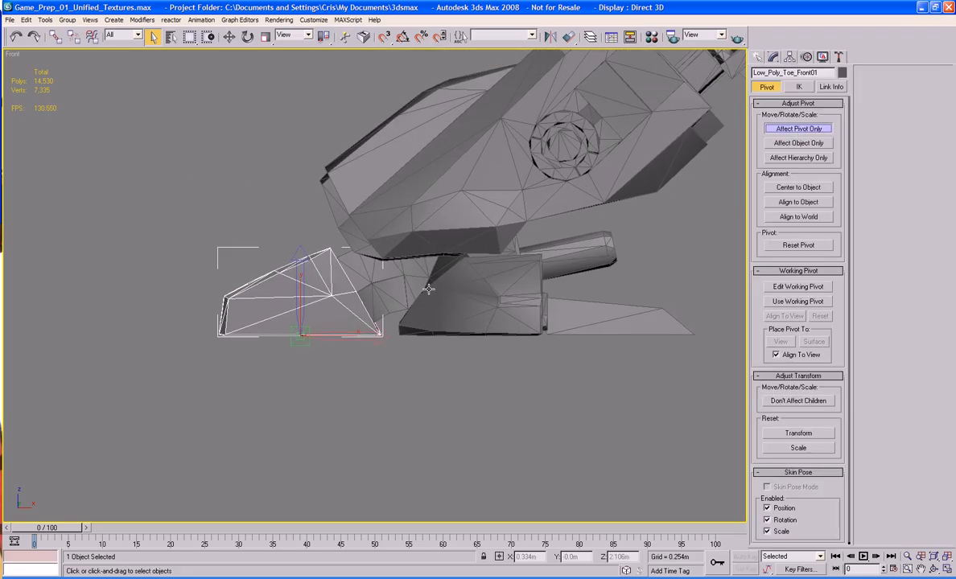
pyautogui.press('F3')
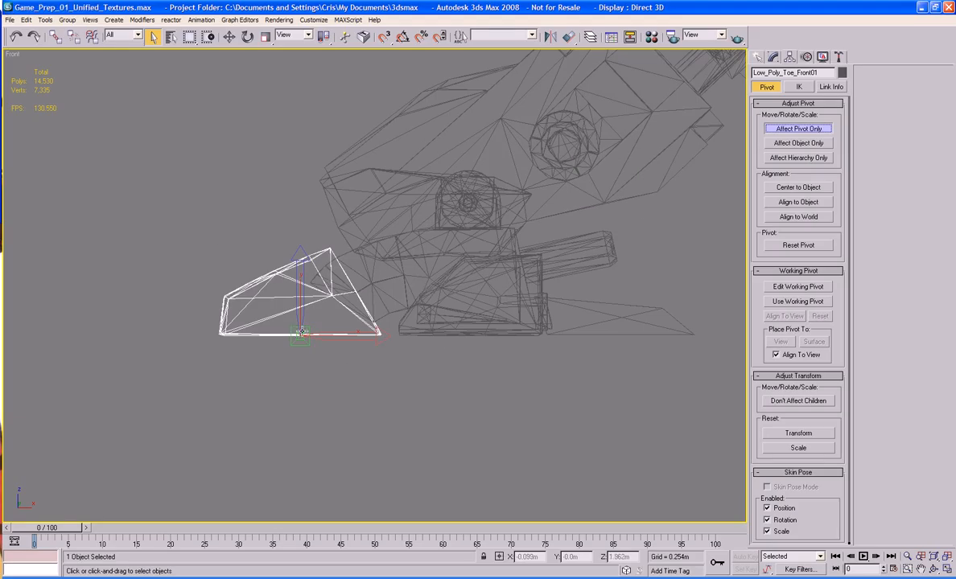
pyautogui.press('w')
pyautogui.moveTo(320, 317); pyautogui.dragTo(355, 288)
# - Move the pivot of Foot_03 up to the centre of the round ankle joint
pyautogui.click(364, 289)
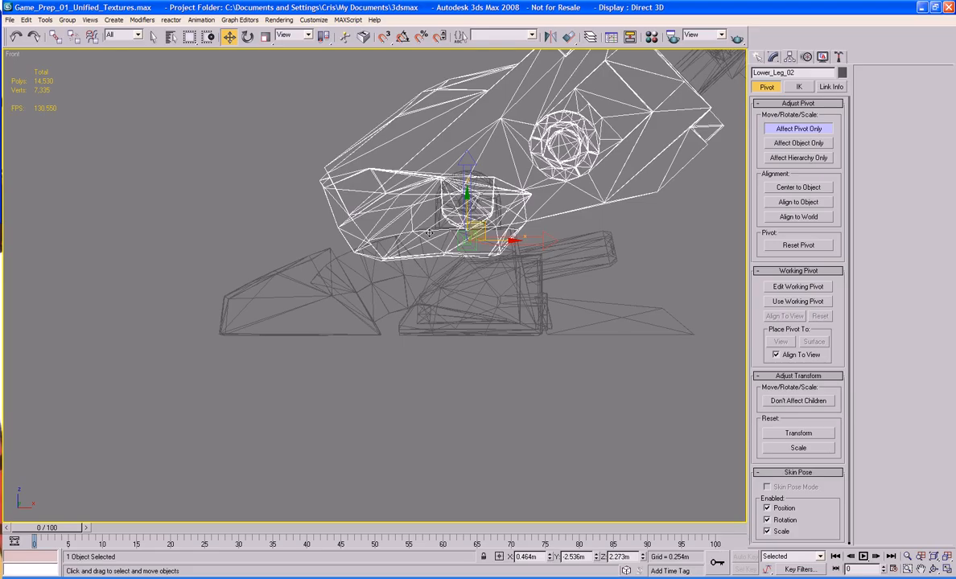
pyautogui.click(374, 286)
pyautogui.click(474, 205)
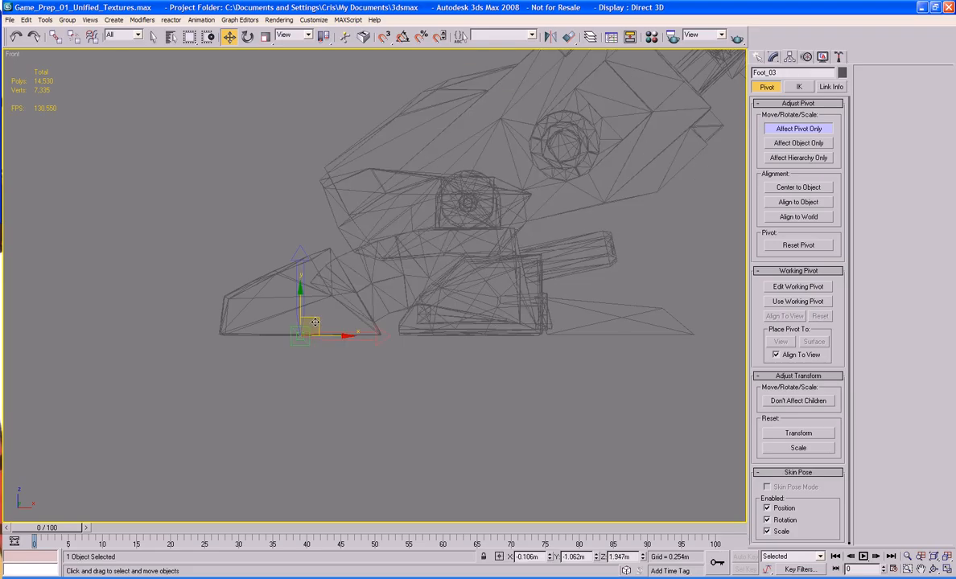
pyautogui.moveTo(473, 205); pyautogui.dragTo(483, 188)
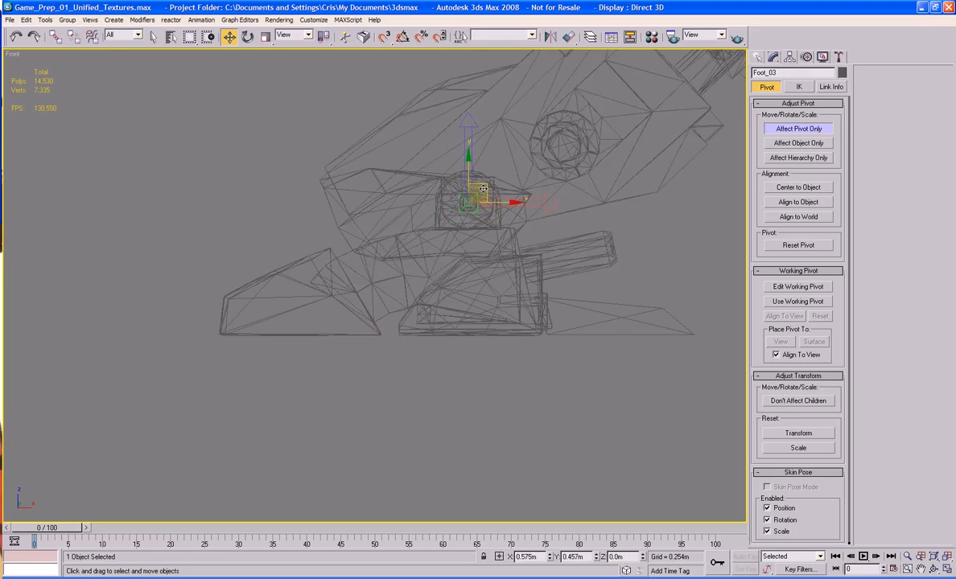
pyautogui.click(492, 262)
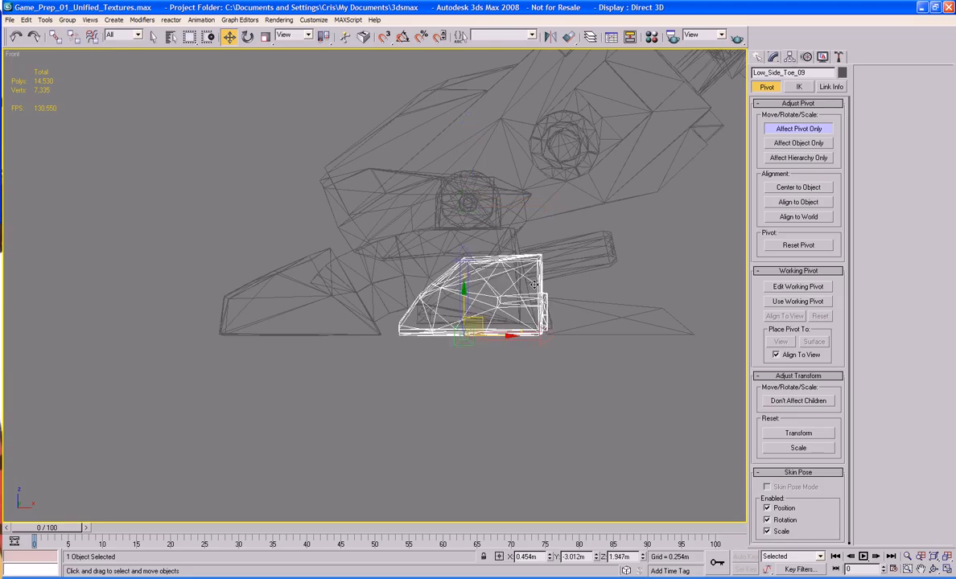
pyautogui.moveTo(483, 323); pyautogui.dragTo(517, 284)
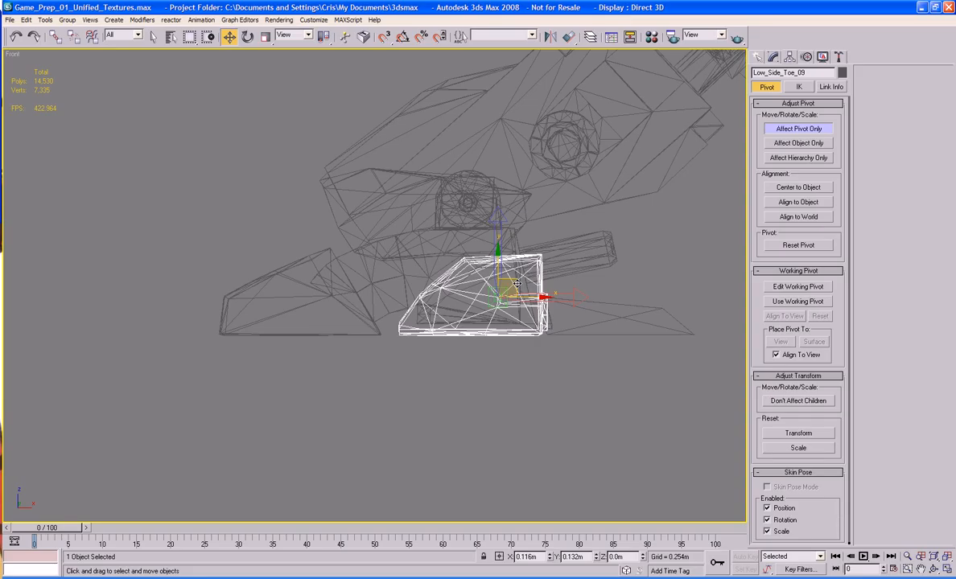
pyautogui.hotkey('ctrl', 'z')
# - Raise the four side toes' shared pivots to mid-height and move Rear_Toe_02's pivot to its hinge end at the foot
pyautogui.moveTo(414, 349); pyautogui.dragTo(395, 325)
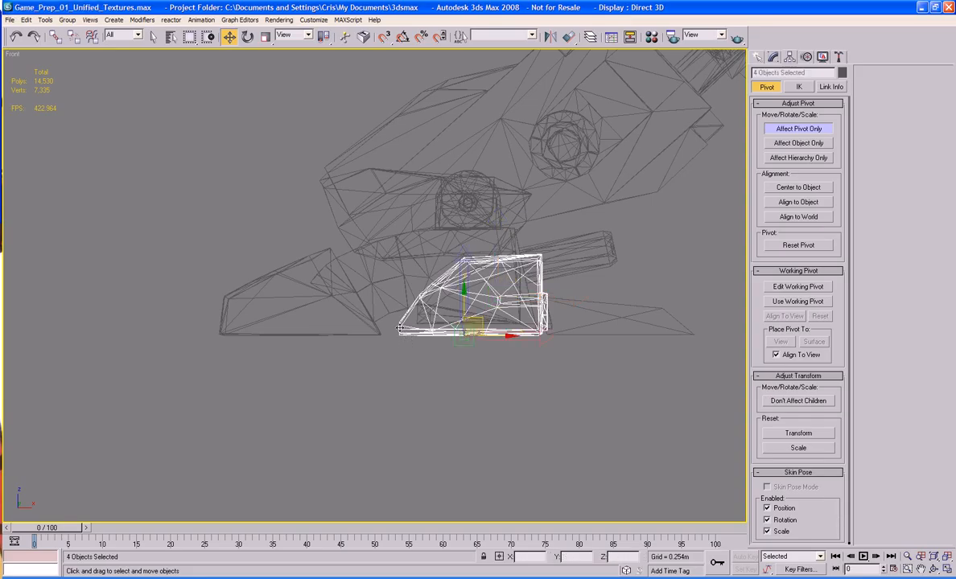
pyautogui.moveTo(478, 325); pyautogui.dragTo(490, 296)
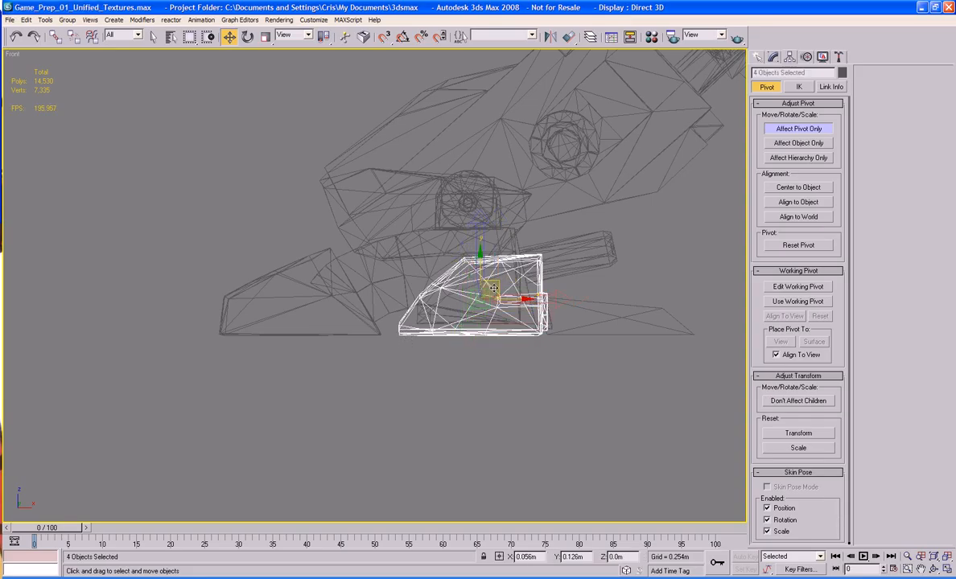
pyautogui.click(573, 304)
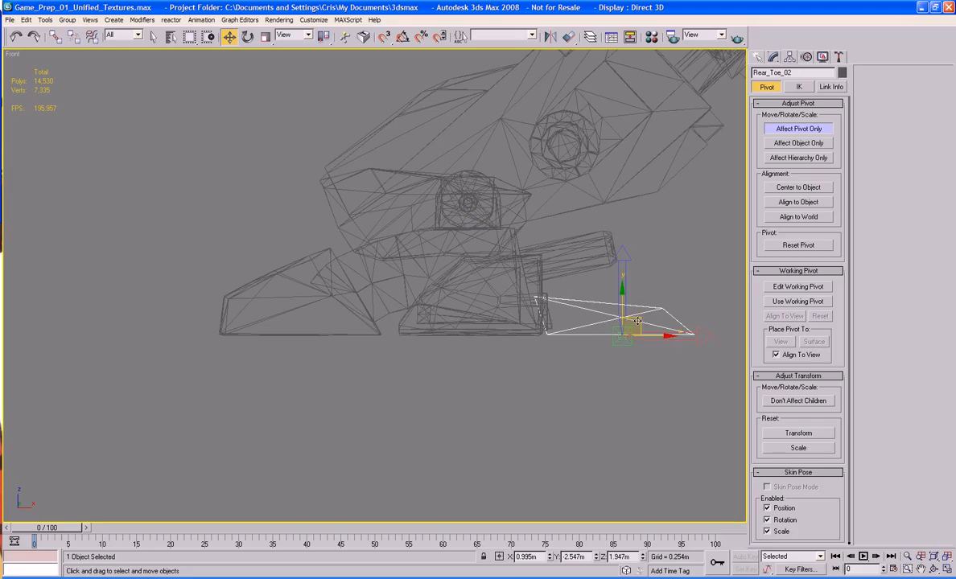
pyautogui.moveTo(630, 328); pyautogui.dragTo(565, 299)
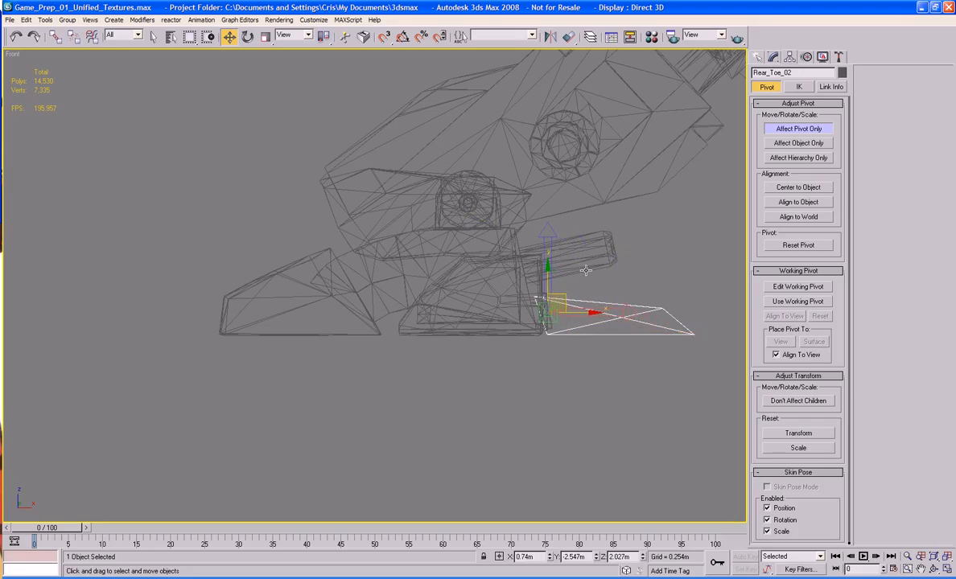
# - Move the pivot of Lower_Leg_02 to the middle of its upper end, where the knee pistons enter
pyautogui.keyDown('alt'); pyautogui.moveTo(565, 299); pyautogui.dragTo(522, 325, button='middle'); pyautogui.keyUp('alt')
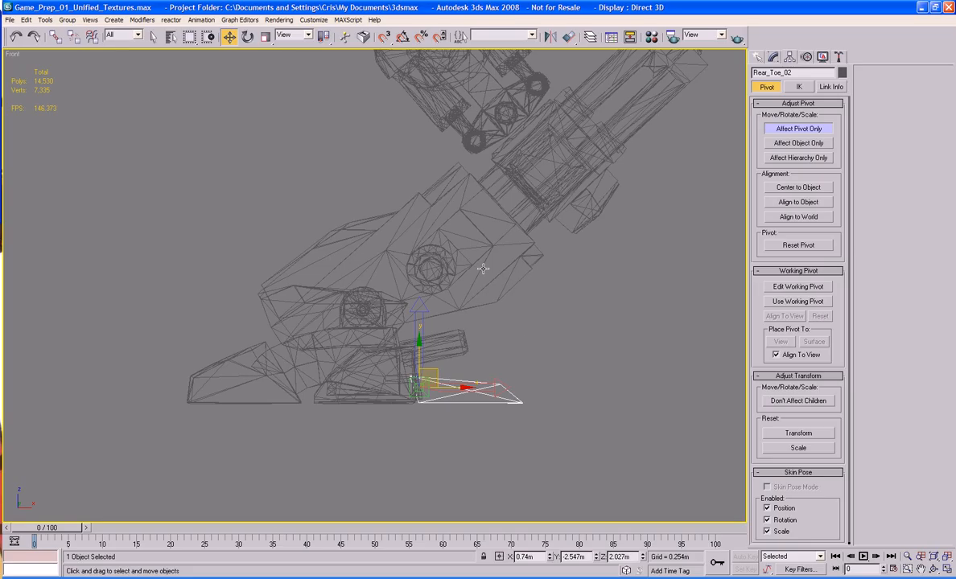
pyautogui.click(381, 326)
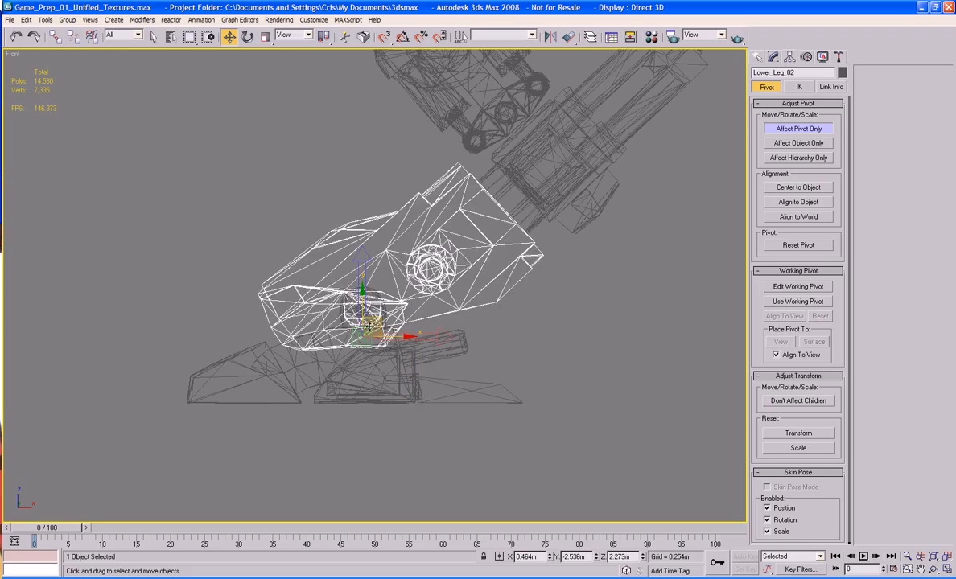
pyautogui.moveTo(380, 322); pyautogui.dragTo(568, 142)
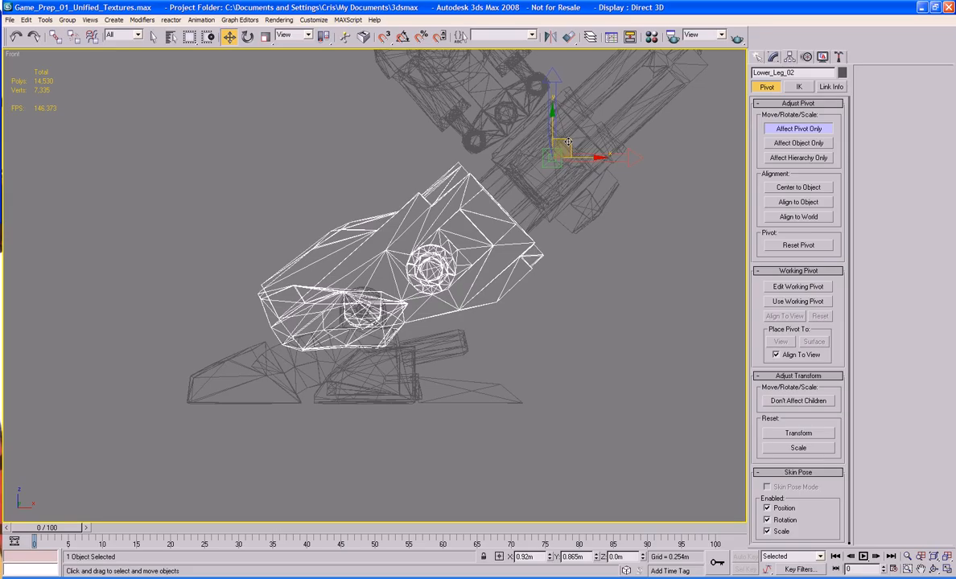
pyautogui.moveTo(568, 142); pyautogui.dragTo(507, 164, button='middle')
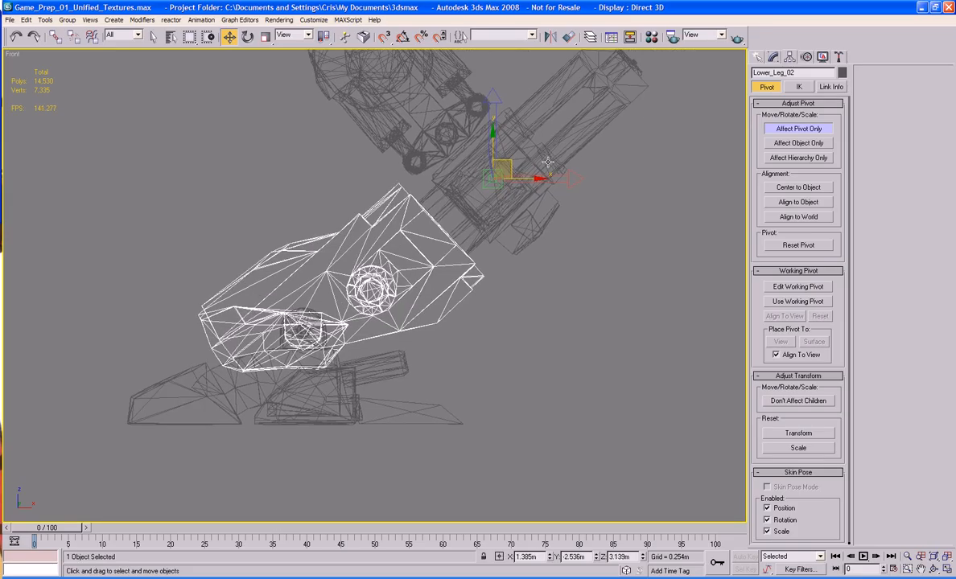
pyautogui.moveTo(508, 163); pyautogui.dragTo(456, 209)
# - Rotate the pivot of Lower_Leg_02 about 45 degrees to align with the leg's slanted upper edge
pyautogui.scroll(5, 483, 205)
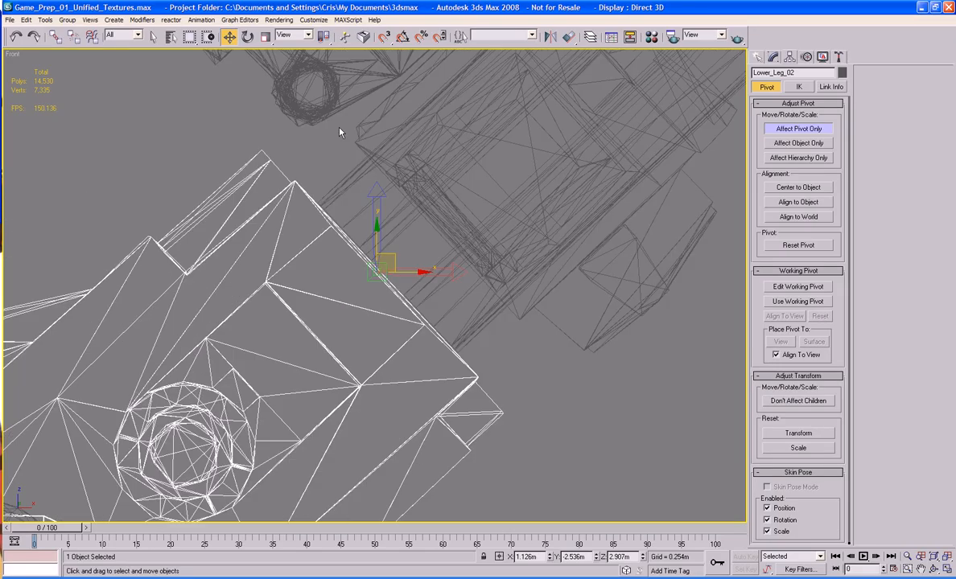
pyautogui.press('e')
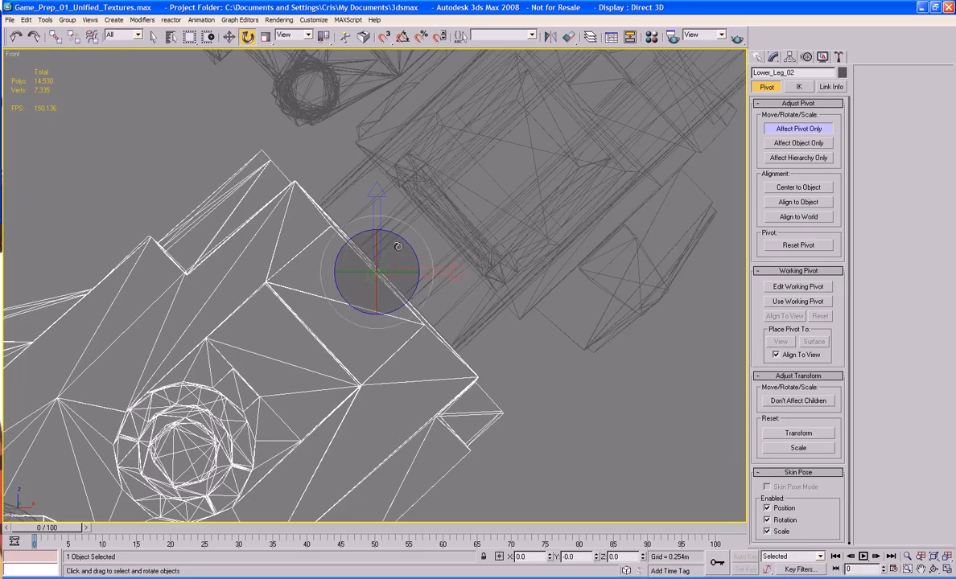
pyautogui.moveTo(405, 242); pyautogui.dragTo(416, 318)
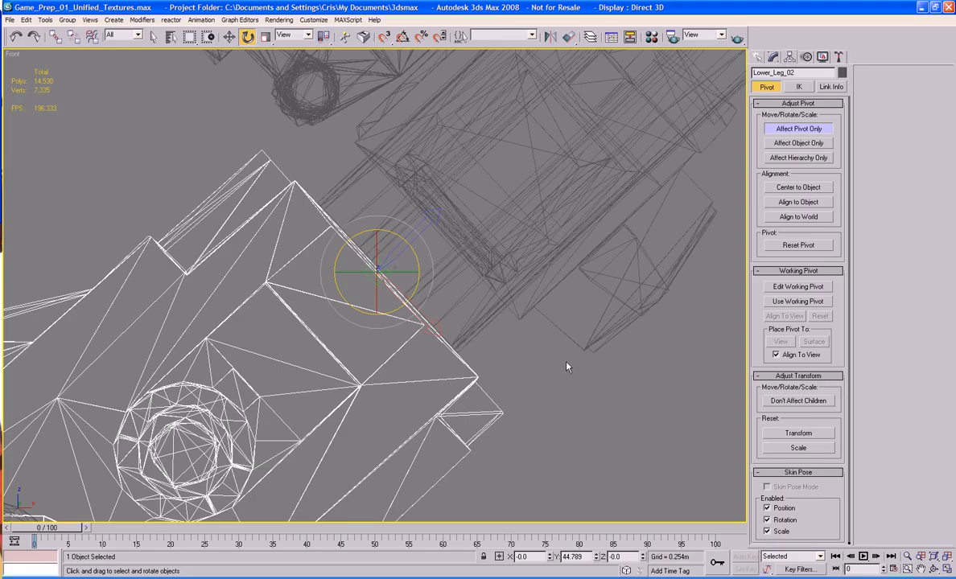
pyautogui.moveTo(506, 362); pyautogui.dragTo(461, 375, button='middle')
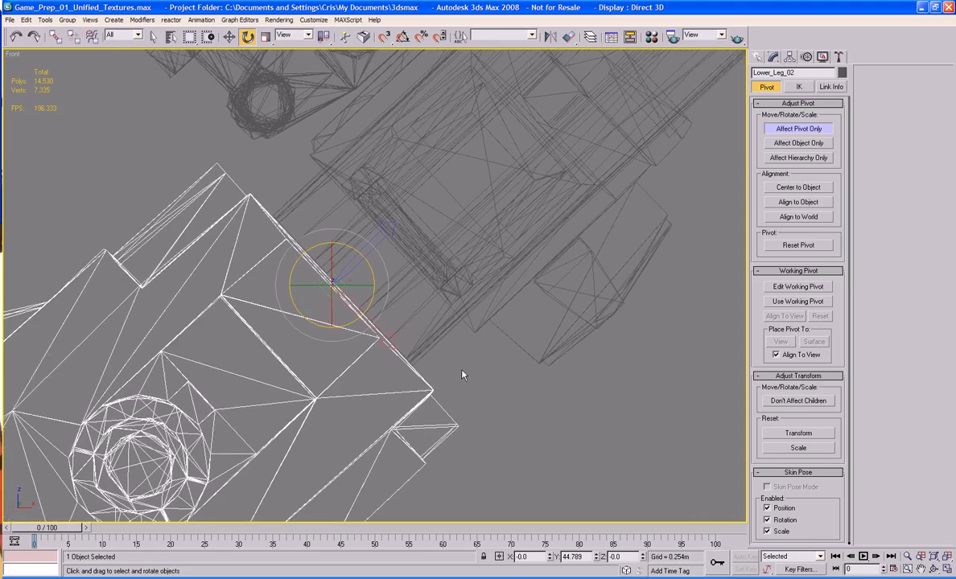
pyautogui.click(773, 56)
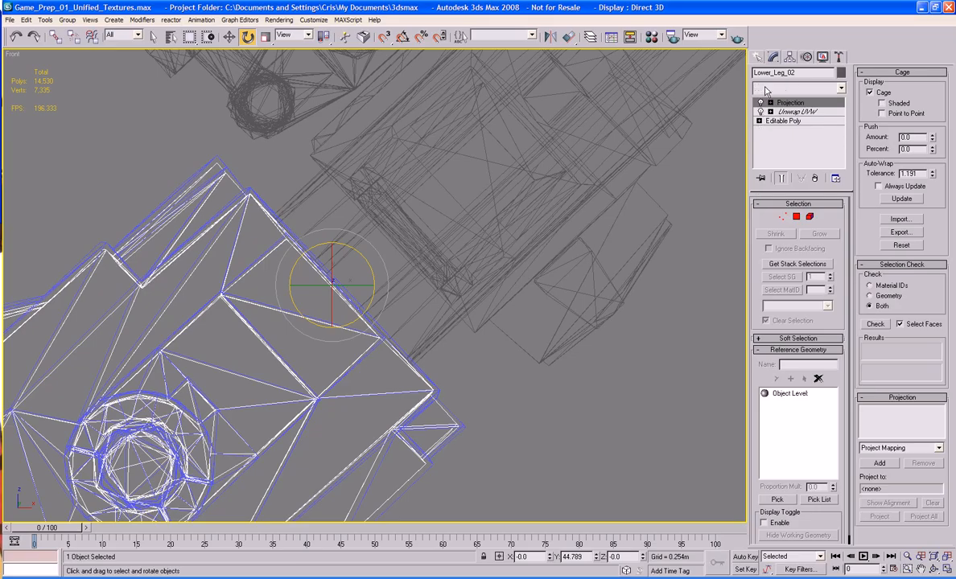
pyautogui.click(760, 88)
pyautogui.click(766, 91)
pyautogui.click(765, 89)
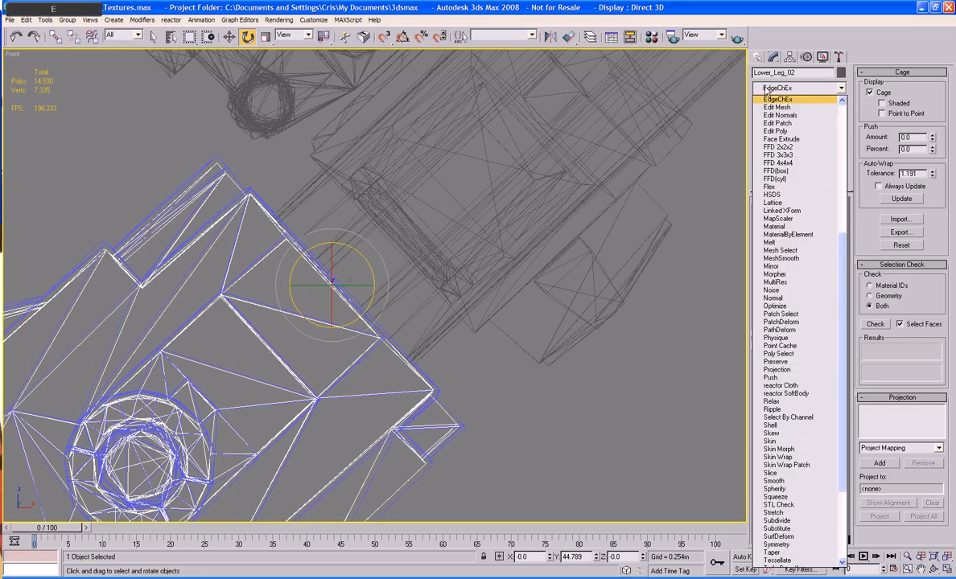
pyautogui.scroll(-4, 767, 91)
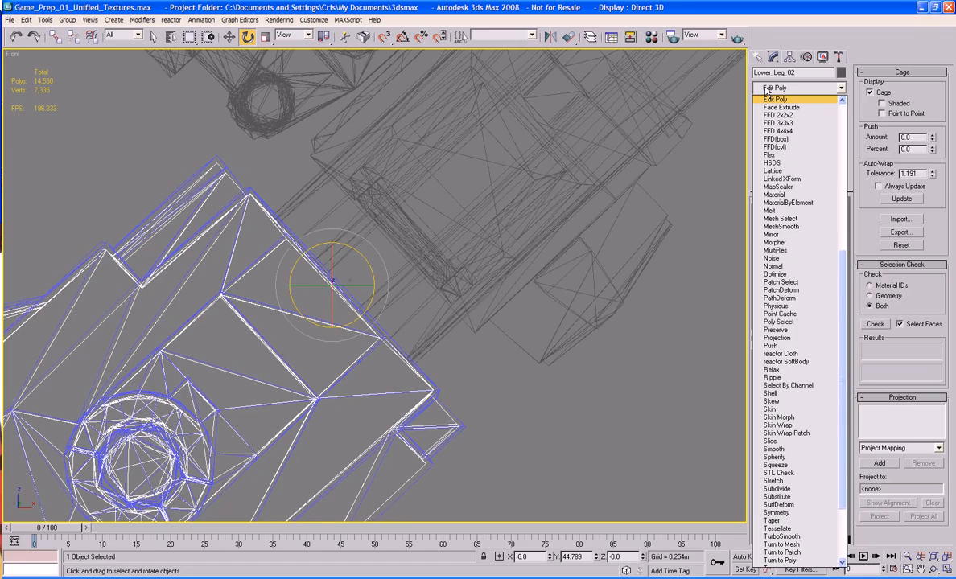
pyautogui.click(625, 448)
# - Align the pivot of Knee_reverse_leg_part01 to Lower_Leg_02's pivot point in X, Y and Z position
pyautogui.moveTo(625, 343); pyautogui.dragTo(451, 402, button='middle')
pyautogui.scroll(-3, 451, 402)
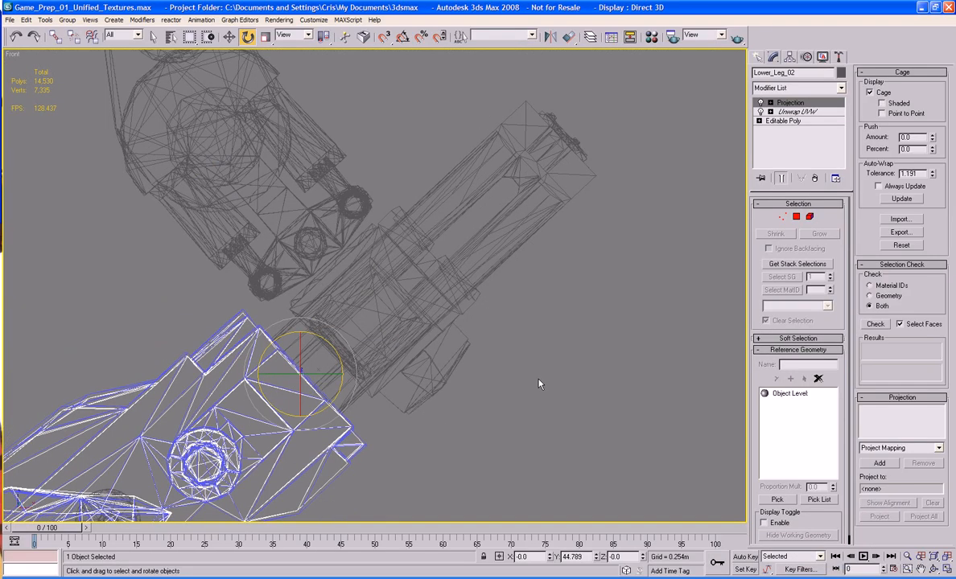
pyautogui.click(489, 268)
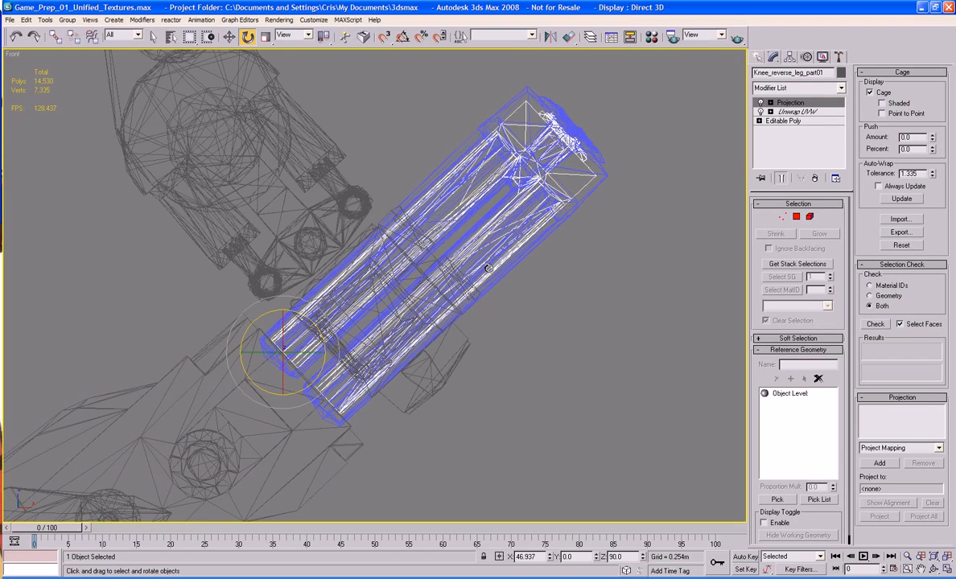
pyautogui.moveTo(488, 268); pyautogui.dragTo(493, 233, button='middle')
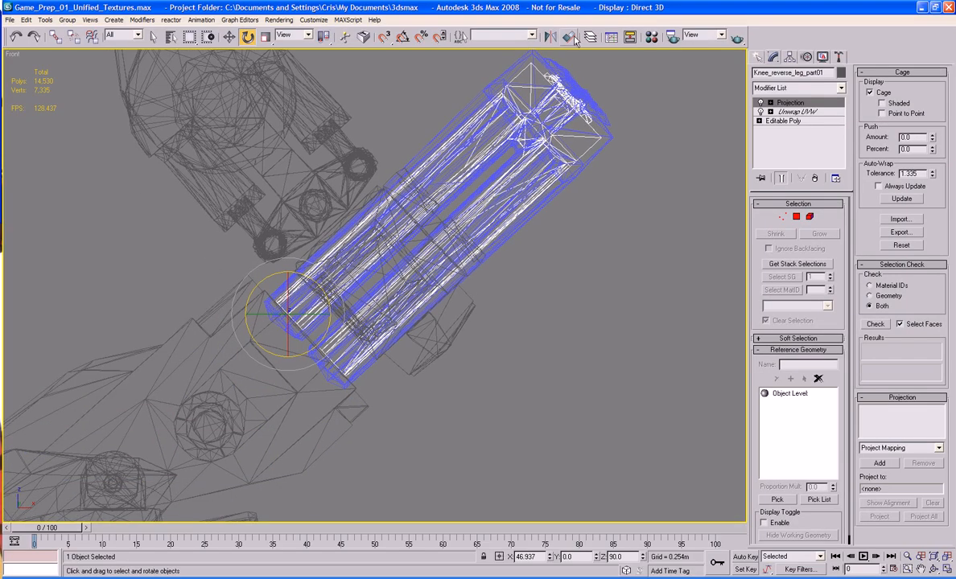
pyautogui.click(789, 56)
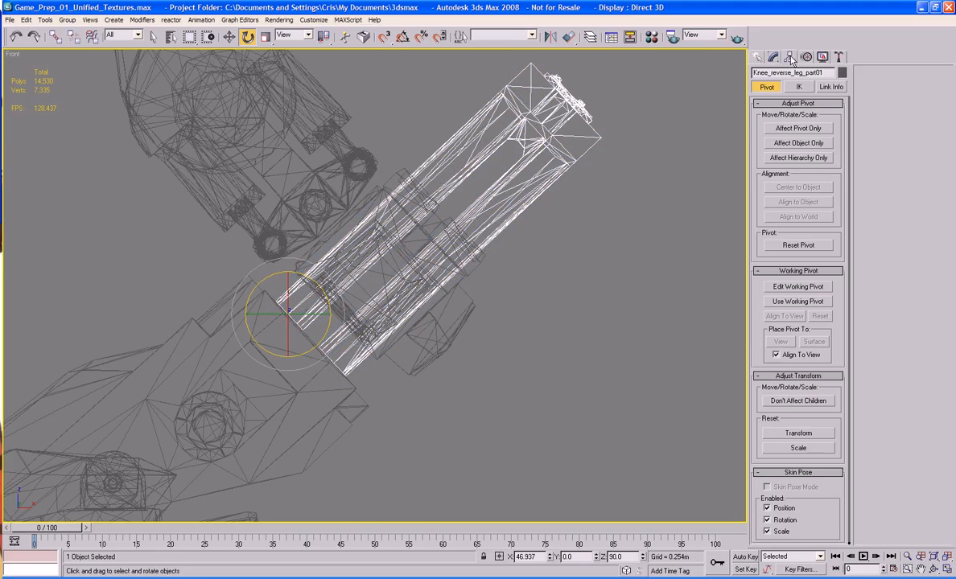
pyautogui.click(789, 128)
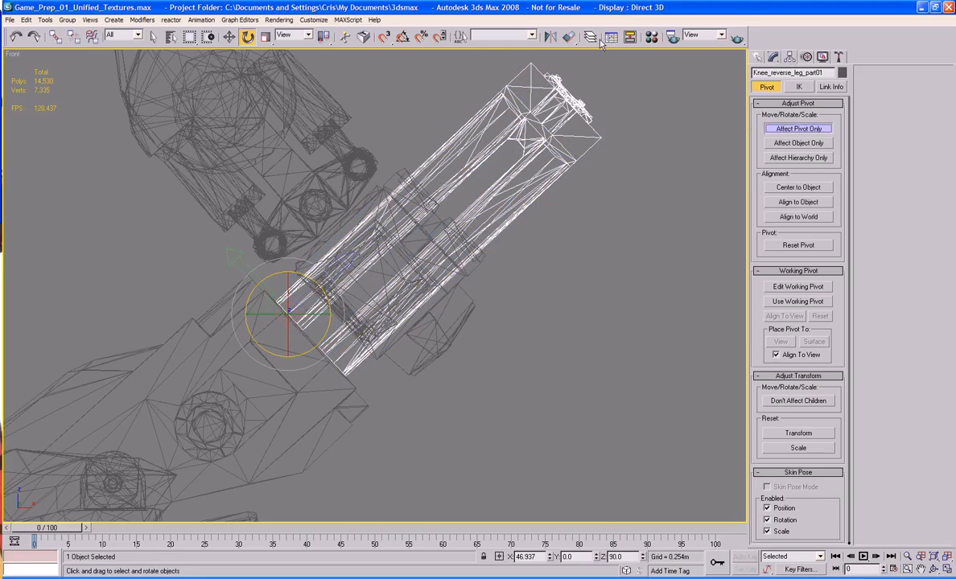
pyautogui.click(569, 37)
pyautogui.click(340, 408)
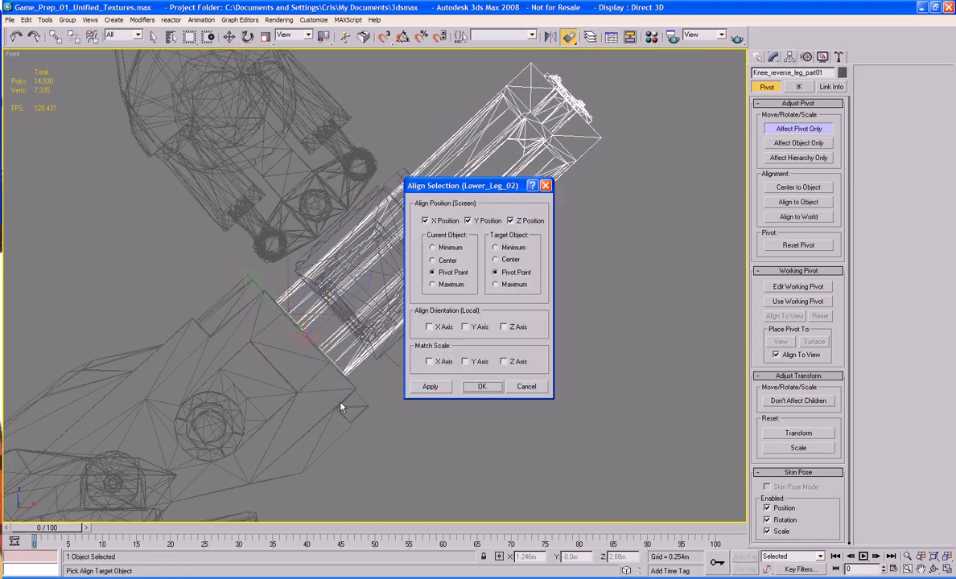
pyautogui.click(482, 386)
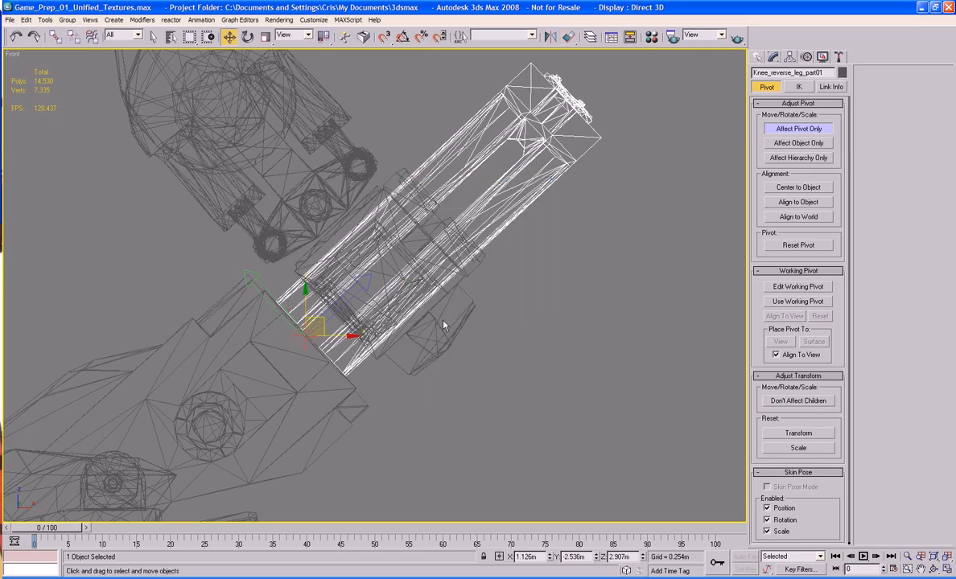
# - Move the pivot of Knee01 up onto its long slanted edge facing the upper leg's round joints
pyautogui.click(443, 325)
pyautogui.click(464, 291)
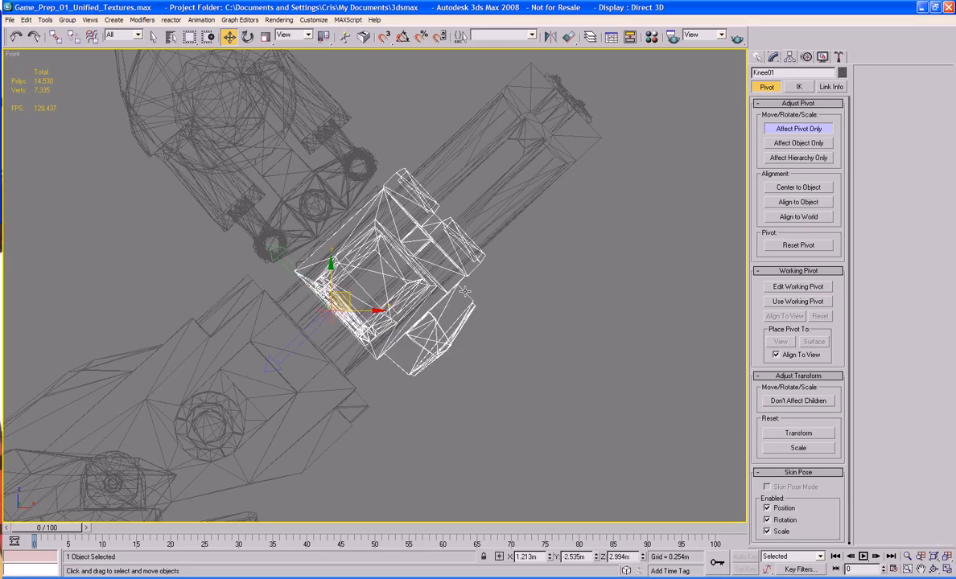
pyautogui.moveTo(465, 291); pyautogui.dragTo(465, 320, button='middle')
pyautogui.moveTo(351, 336); pyautogui.dragTo(360, 252)
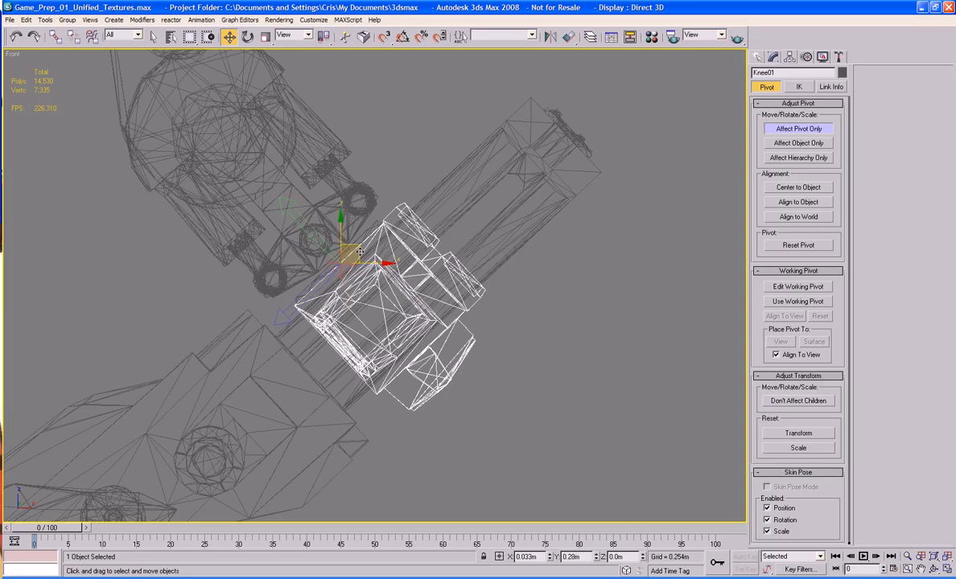
pyautogui.scroll(5, 359, 252)
pyautogui.moveTo(482, 366); pyautogui.dragTo(482, 374, button='middle')
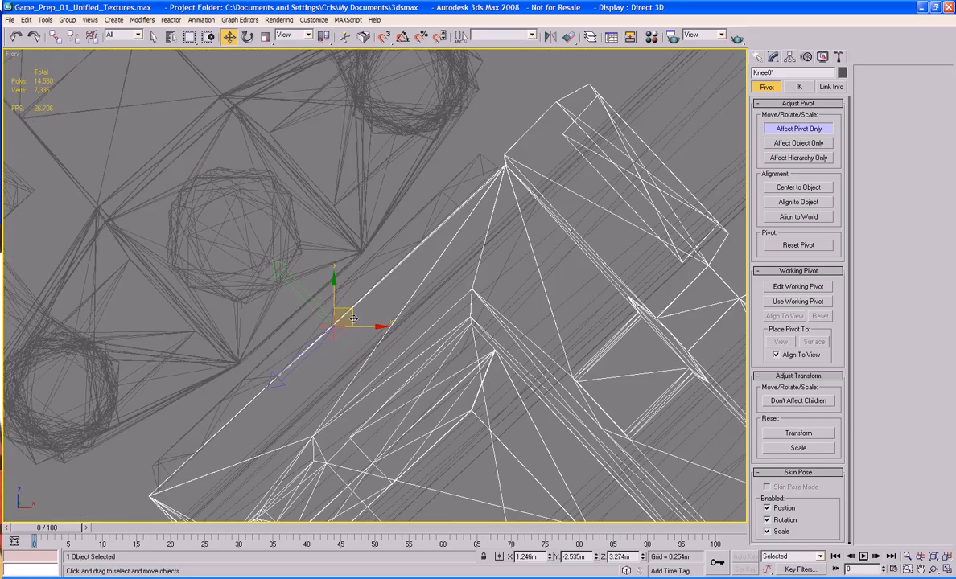
pyautogui.moveTo(353, 319); pyautogui.dragTo(343, 323)
pyautogui.scroll(2, 346, 341)
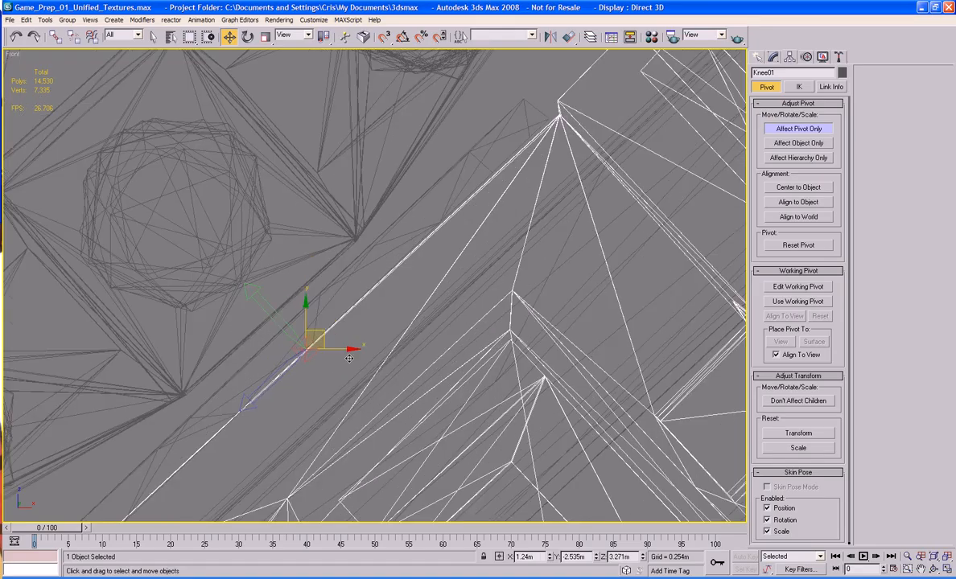
pyautogui.scroll(2, 349, 358)
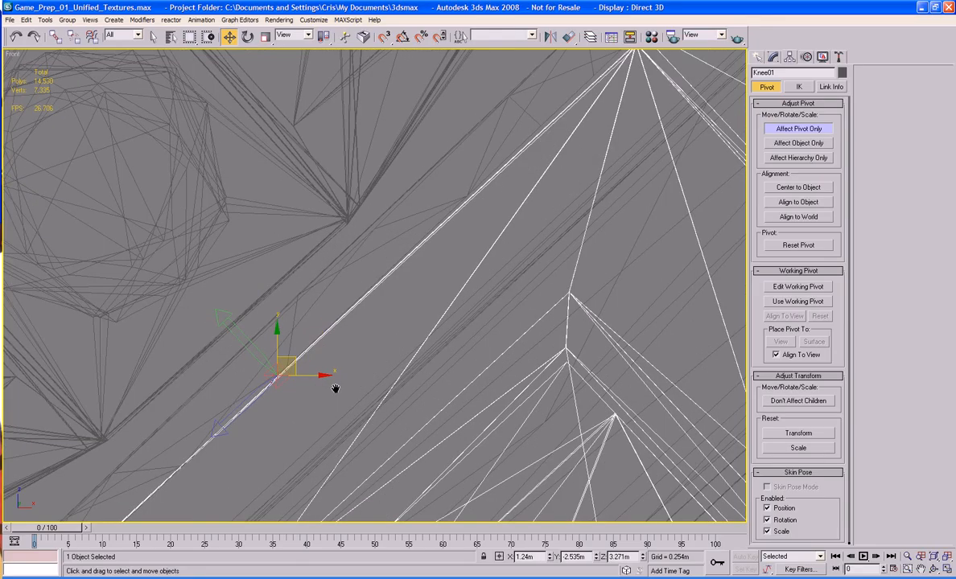
# - Move the pivot of Object01 to the middle of the thin slanted plate between the upper leg and the knee
pyautogui.scroll(-5, 335, 388)
pyautogui.click(352, 297)
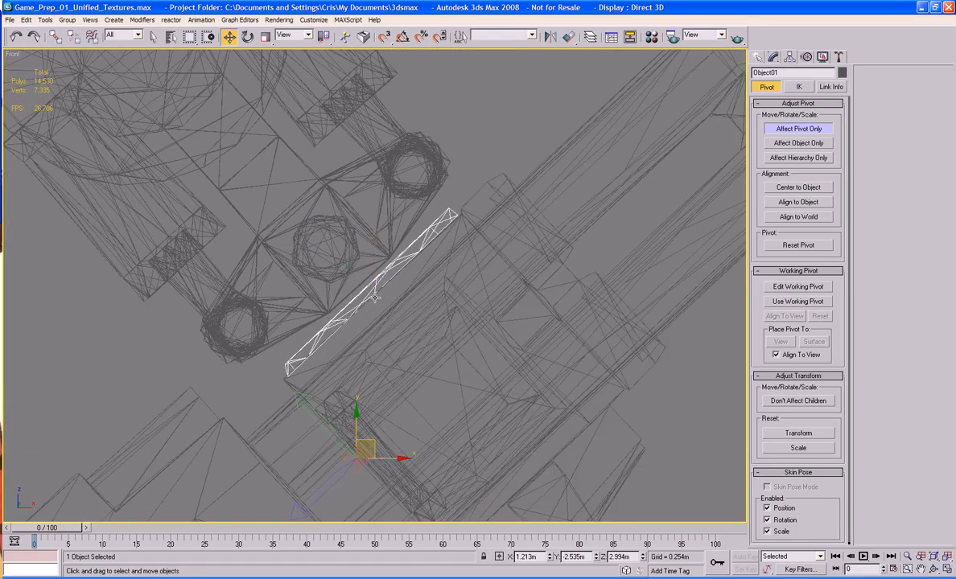
pyautogui.moveTo(374, 445); pyautogui.dragTo(392, 279)
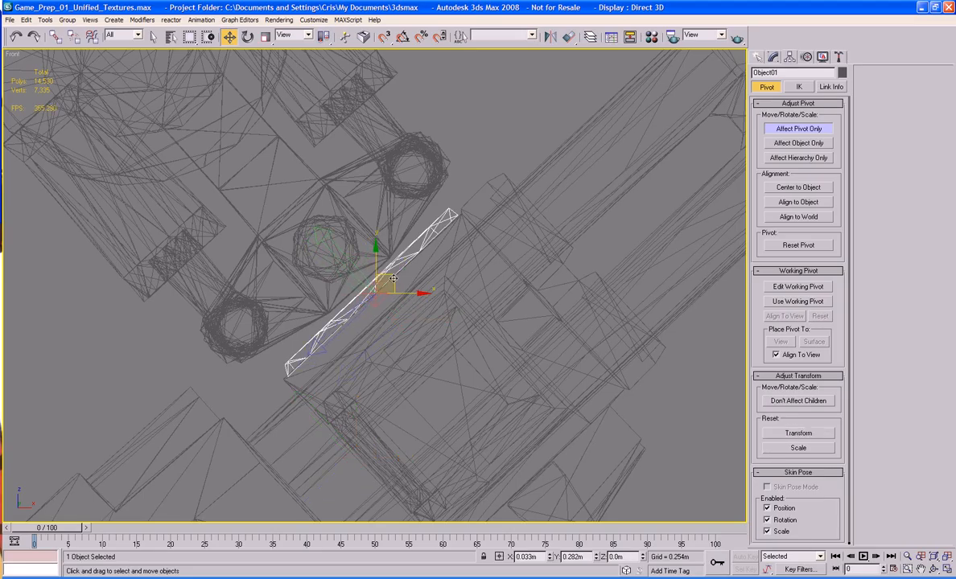
pyautogui.moveTo(307, 217); pyautogui.dragTo(386, 297, button='middle')
# - Check the pivot placement of Upper_Leg_02, H_Hip_Pin and H_Hips in the front and left views
pyautogui.click(387, 297)
pyautogui.moveTo(204, 147); pyautogui.dragTo(293, 247, button='middle')
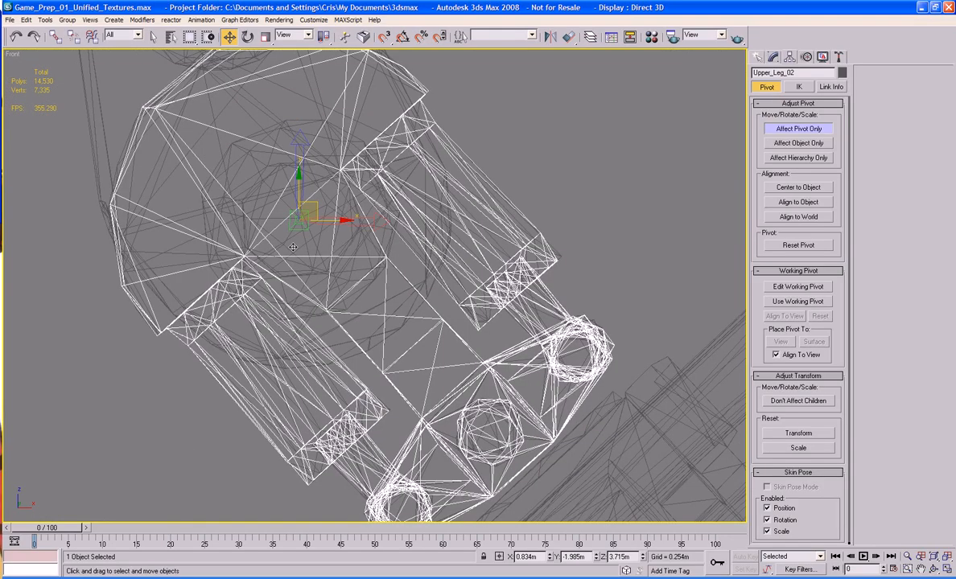
pyautogui.scroll(-3, 292, 247)
pyautogui.click(367, 262)
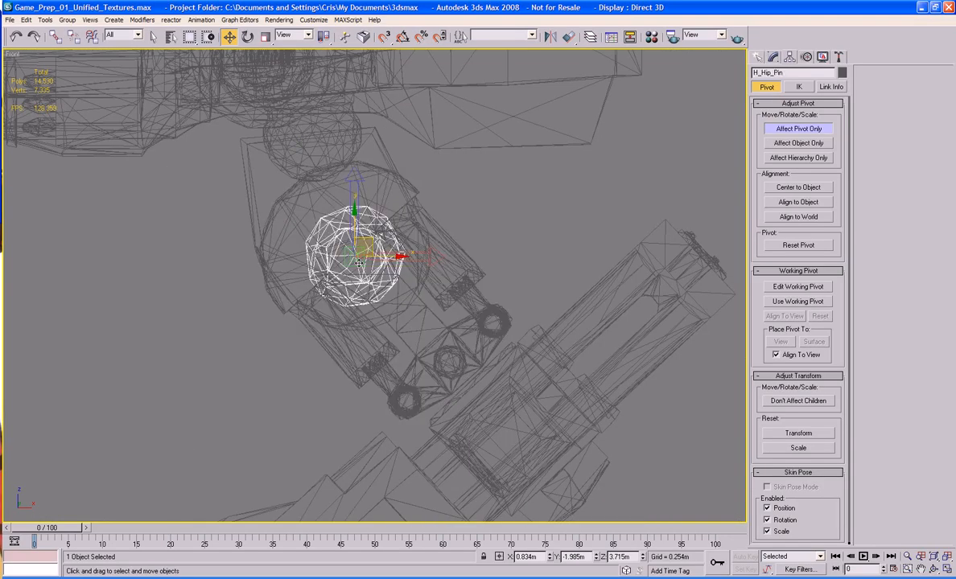
pyautogui.press('p')
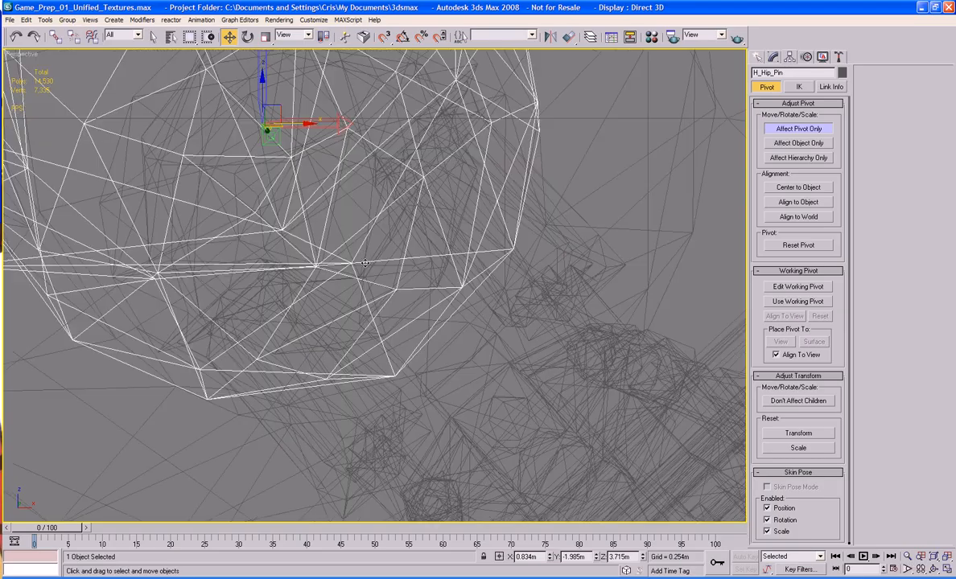
pyautogui.press('l')
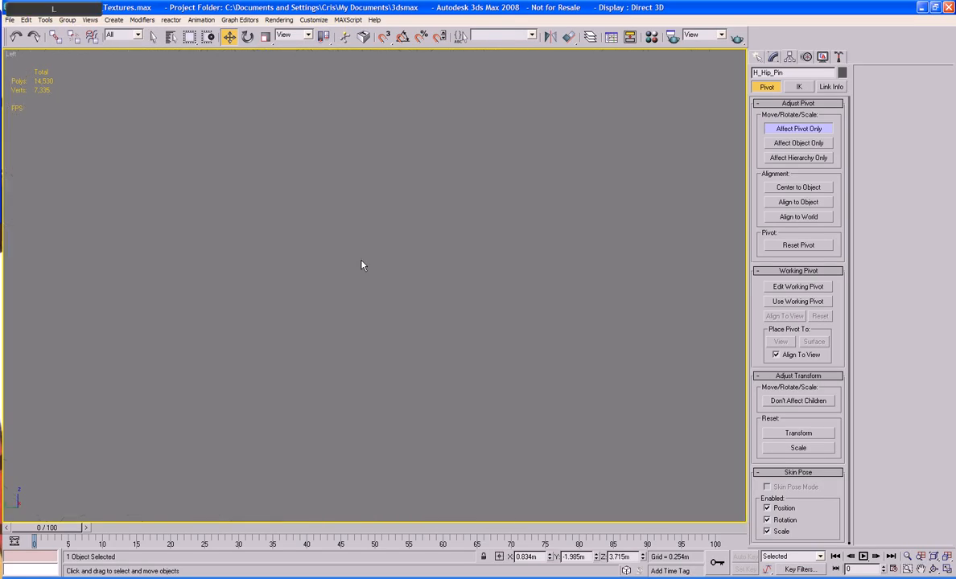
pyautogui.press('z')
pyautogui.scroll(-2, 332, 285)
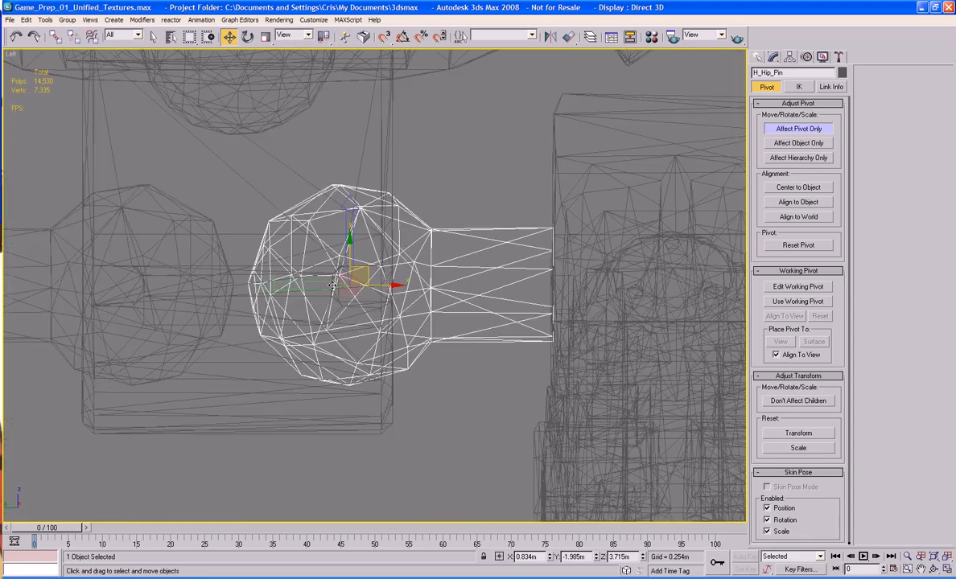
pyautogui.scroll(-2, 368, 313)
pyautogui.click(381, 221)
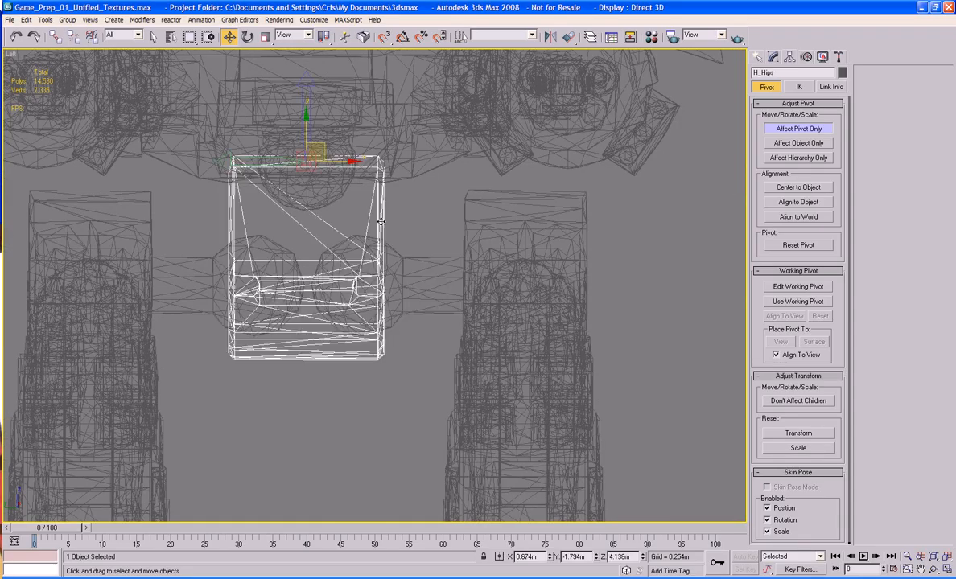
pyautogui.moveTo(377, 213); pyautogui.dragTo(383, 299, button='middle')
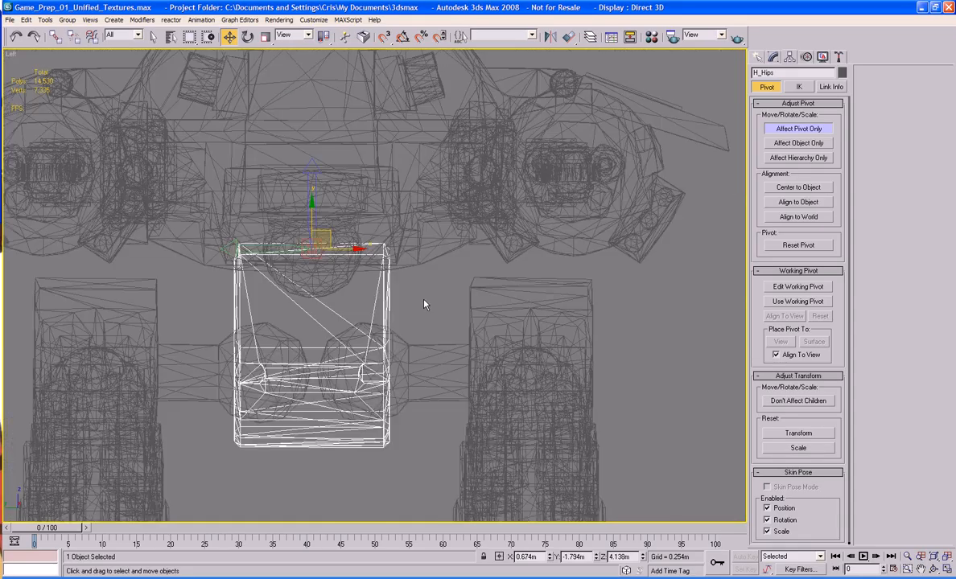
# - Raise the pivot of Sphere02 from the ball into the cylindrical collar above it
pyautogui.click(339, 231)
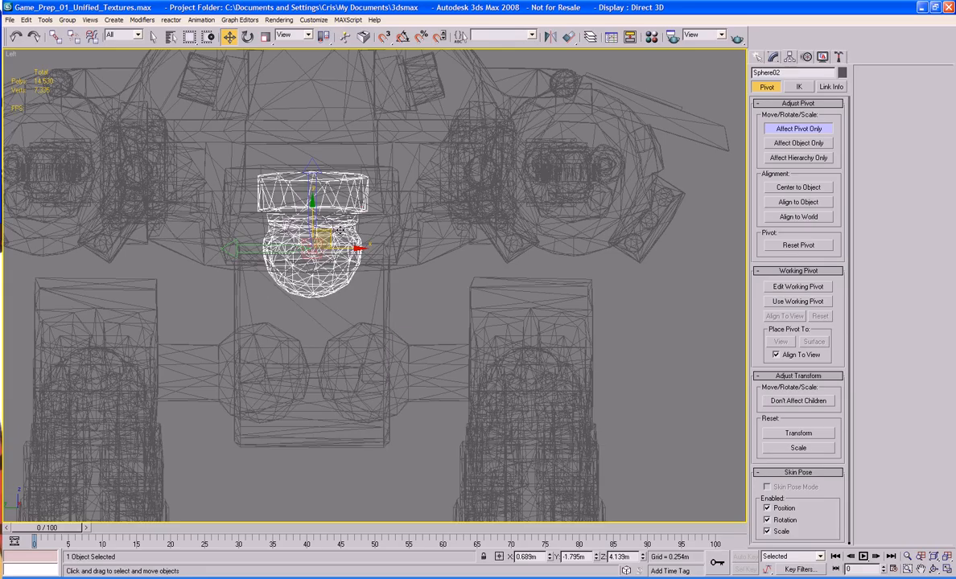
pyautogui.moveTo(312, 214); pyautogui.dragTo(310, 167)
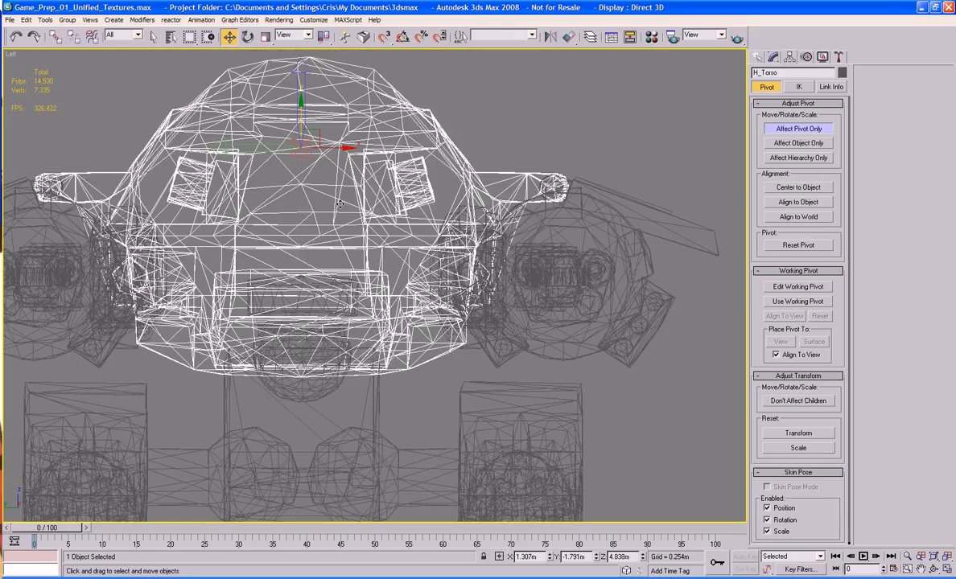
# - Lower the pivot of H_Torso to mid-body height and shift it about 0.63 m along negative X, above the hip ball
pyautogui.moveTo(314, 147); pyautogui.dragTo(325, 263)
pyautogui.press('f')
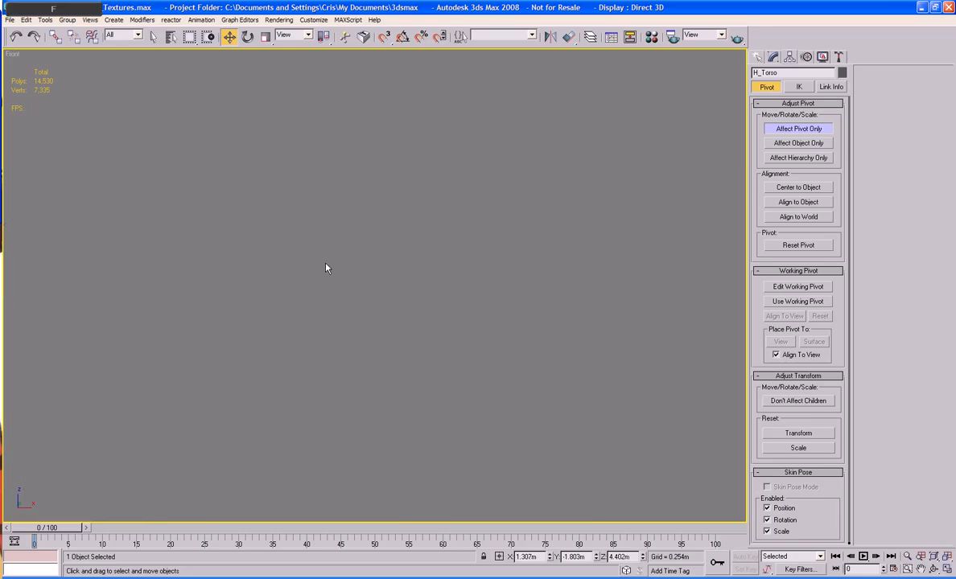
pyautogui.press('z')
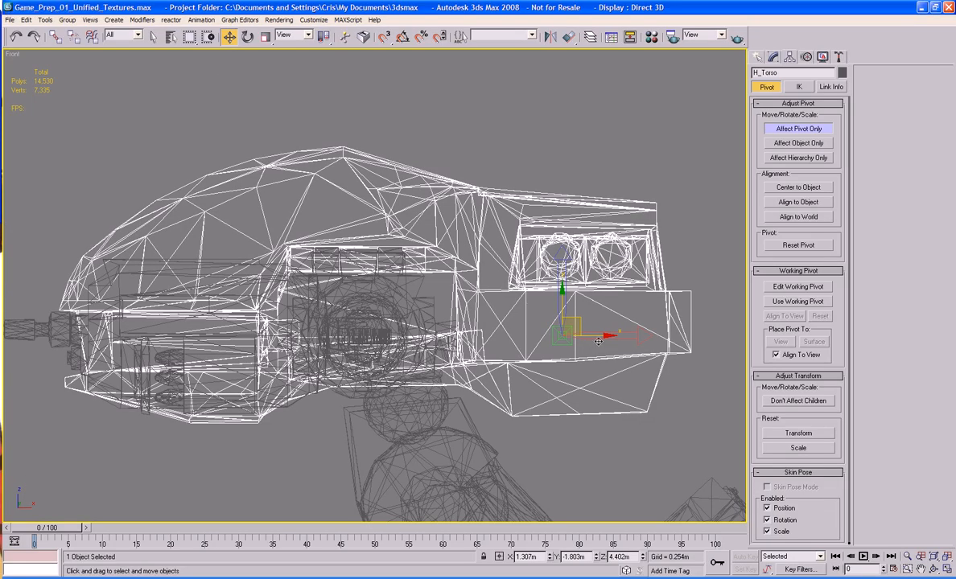
pyautogui.moveTo(599, 334); pyautogui.dragTo(439, 335)
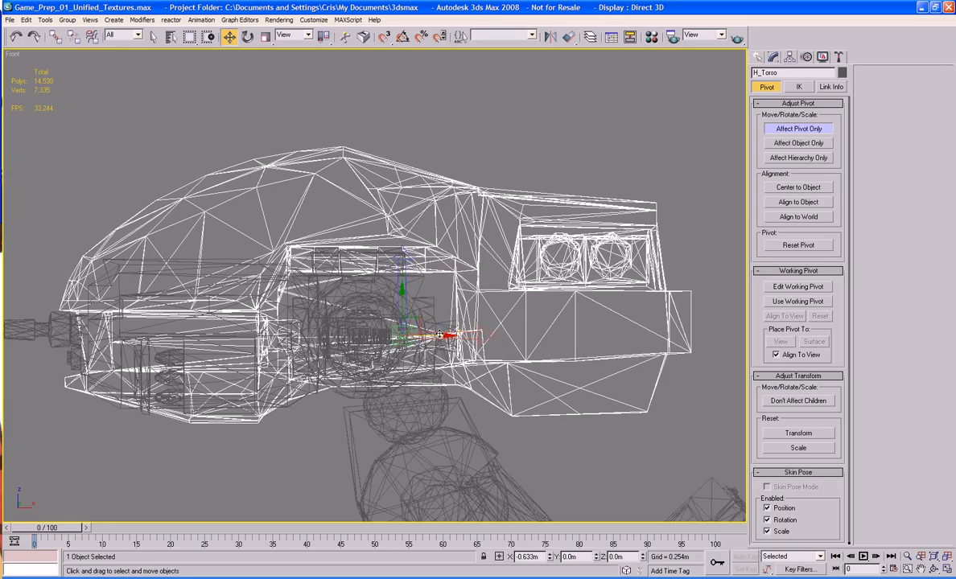
pyautogui.moveTo(439, 335); pyautogui.dragTo(528, 336, button='middle')
# - Show the robot shaded in perspective and examine the pivot of H_Shoulder_Mount from several angles
pyautogui.click(393, 464)
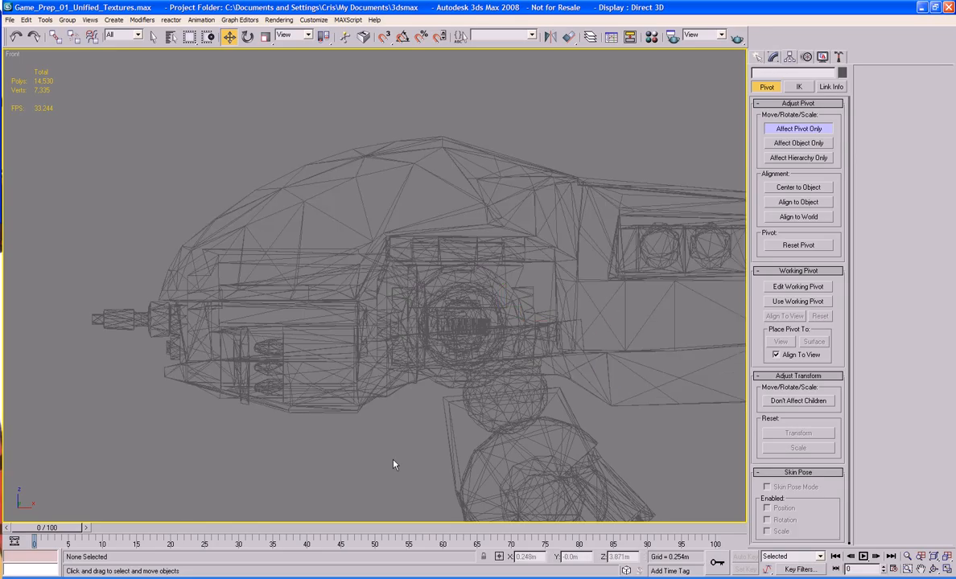
pyautogui.press('z')
pyautogui.keyDown('alt'); pyautogui.moveTo(394, 464); pyautogui.dragTo(386, 457, button='middle'); pyautogui.keyUp('alt')
pyautogui.press('F3')
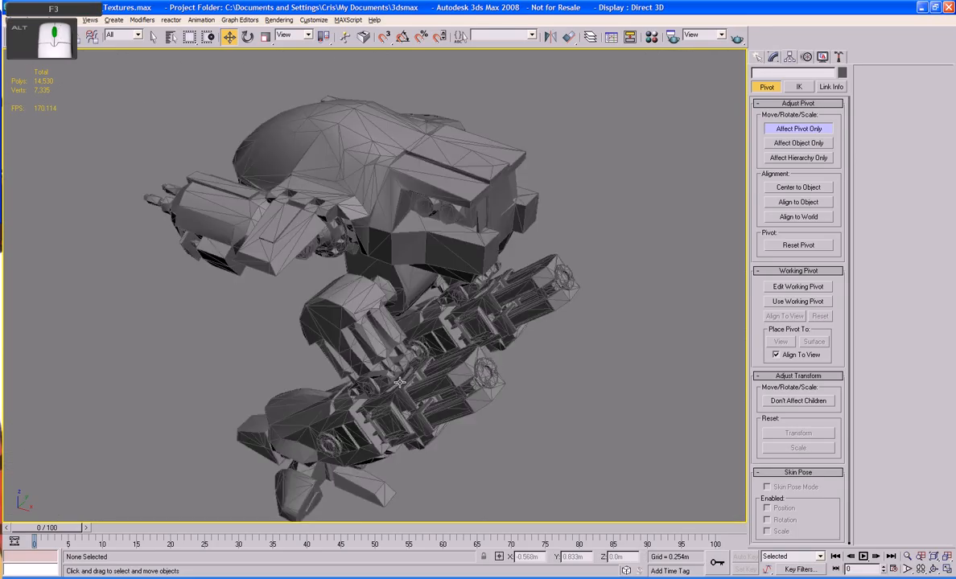
pyautogui.keyDown('alt'); pyautogui.moveTo(395, 362); pyautogui.dragTo(382, 315, button='middle'); pyautogui.keyUp('alt')
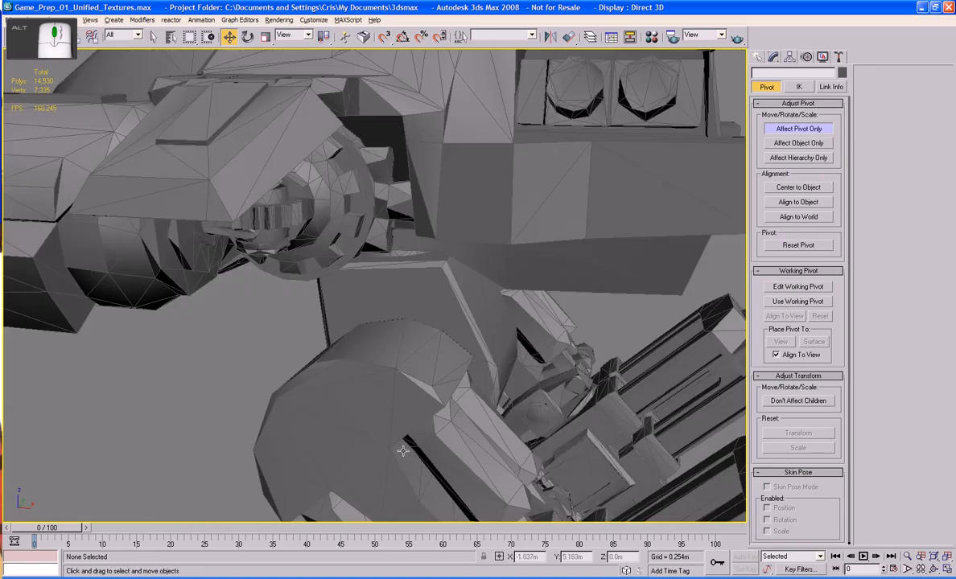
pyautogui.click(363, 202)
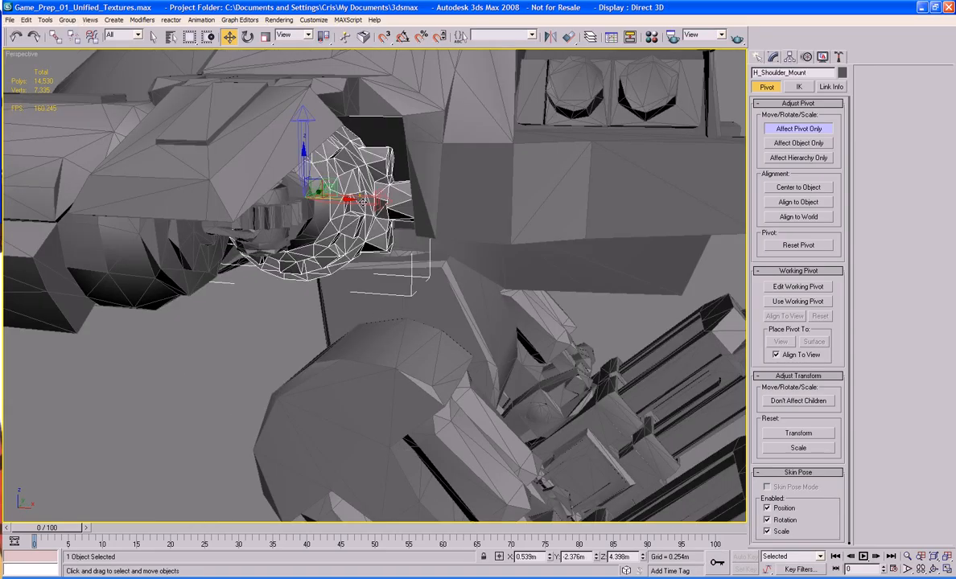
pyautogui.keyDown('alt'); pyautogui.moveTo(363, 203); pyautogui.dragTo(238, 206, button='middle'); pyautogui.keyUp('alt')
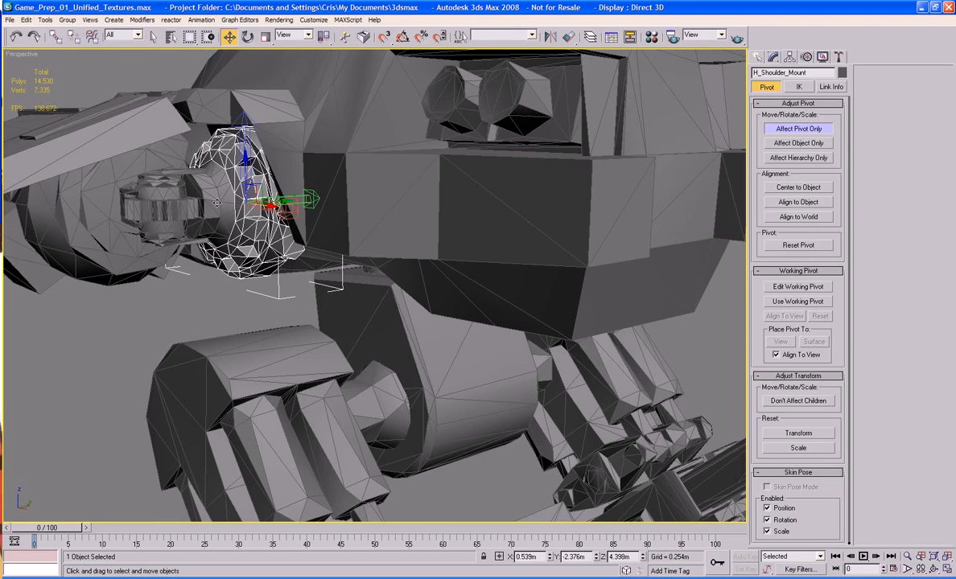
# - Examine the pivots of H_Upper_Arm and the neighbouring shoulder joint parts from several angles
pyautogui.click(217, 204)
pyautogui.click(220, 319)
pyautogui.click(198, 207)
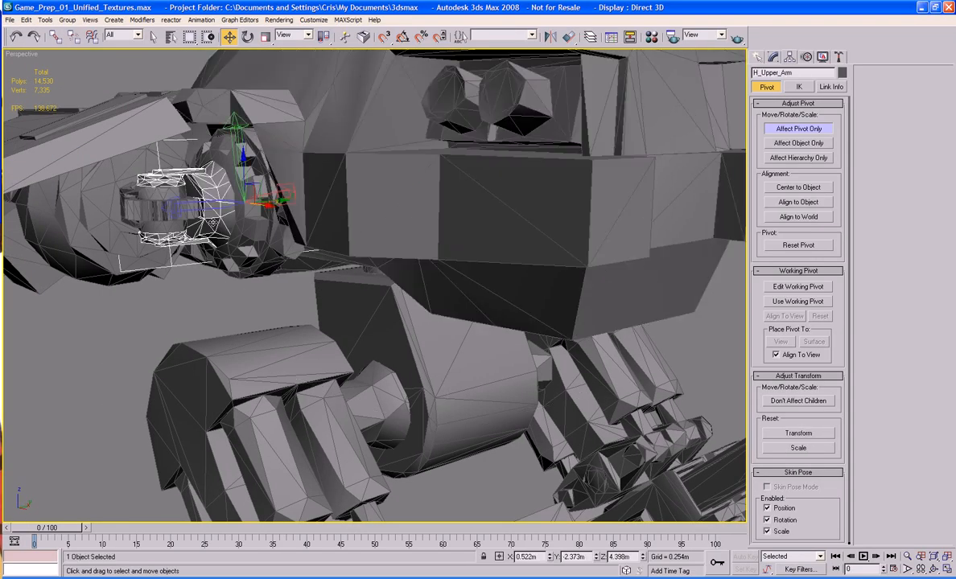
pyautogui.keyDown('alt'); pyautogui.moveTo(198, 206); pyautogui.dragTo(227, 165, button='middle'); pyautogui.keyUp('alt')
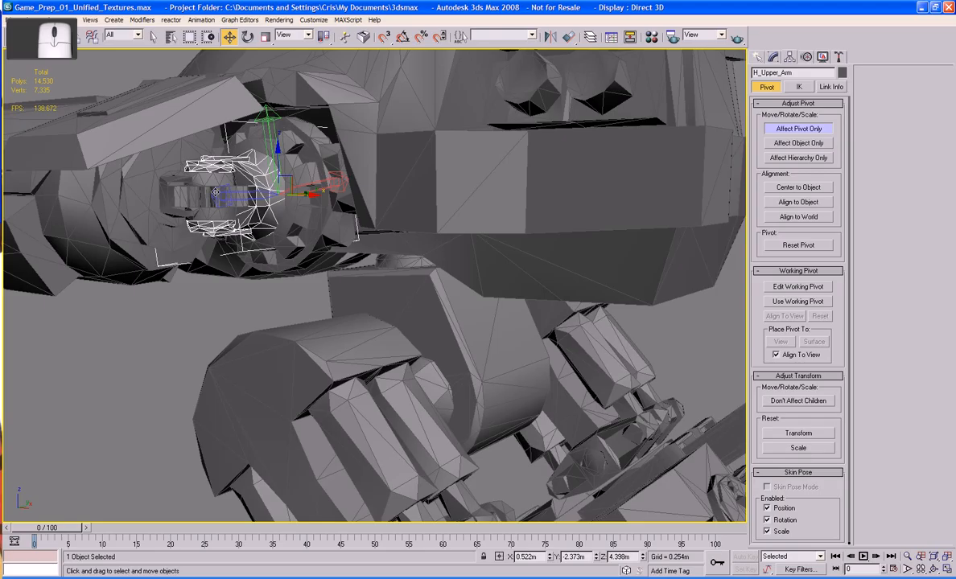
pyautogui.click(217, 199)
pyautogui.click(223, 292)
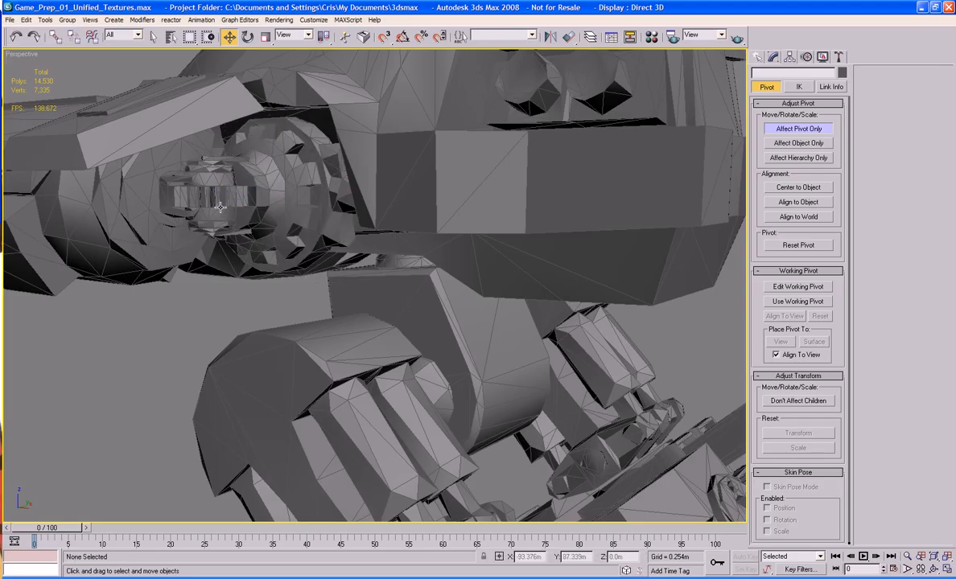
pyautogui.click(205, 193)
pyautogui.keyDown('alt'); pyautogui.moveTo(204, 193); pyautogui.dragTo(406, 236, button='middle'); pyautogui.keyUp('alt')
pyautogui.click(271, 229)
pyautogui.scroll(-5, 266, 242)
pyautogui.click(285, 296)
pyautogui.keyDown('alt'); pyautogui.moveTo(248, 276); pyautogui.dragTo(286, 325, button='middle'); pyautogui.keyUp('alt')
# - In the left view, move the pivots of Upper_Leg_02 and Upper_Leg_03 outward by about 0.339 m and 0.346 m to the legs' inner faces
pyautogui.click(421, 294)
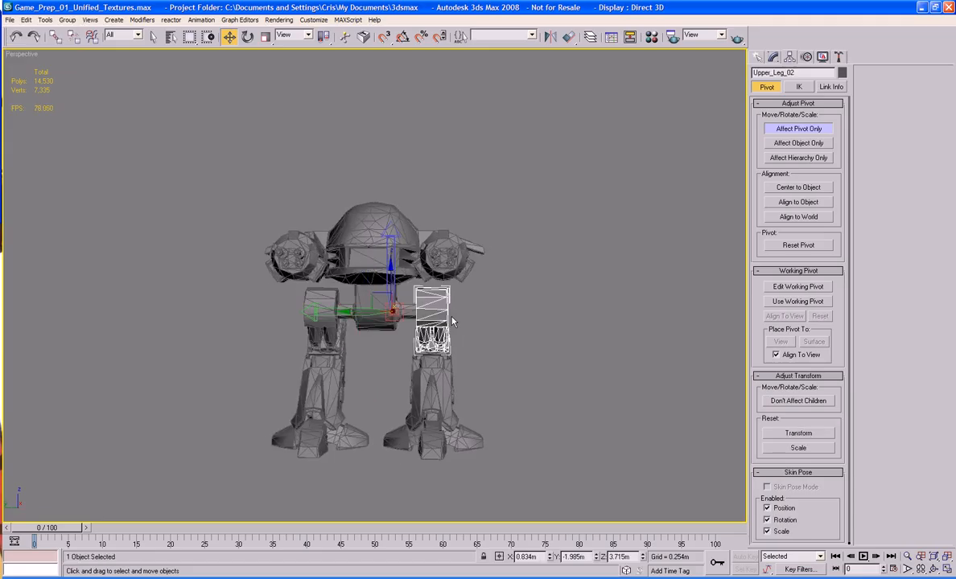
pyautogui.keyDown('alt'); pyautogui.moveTo(421, 295); pyautogui.dragTo(486, 313, button='middle'); pyautogui.keyUp('alt')
pyautogui.press('z')
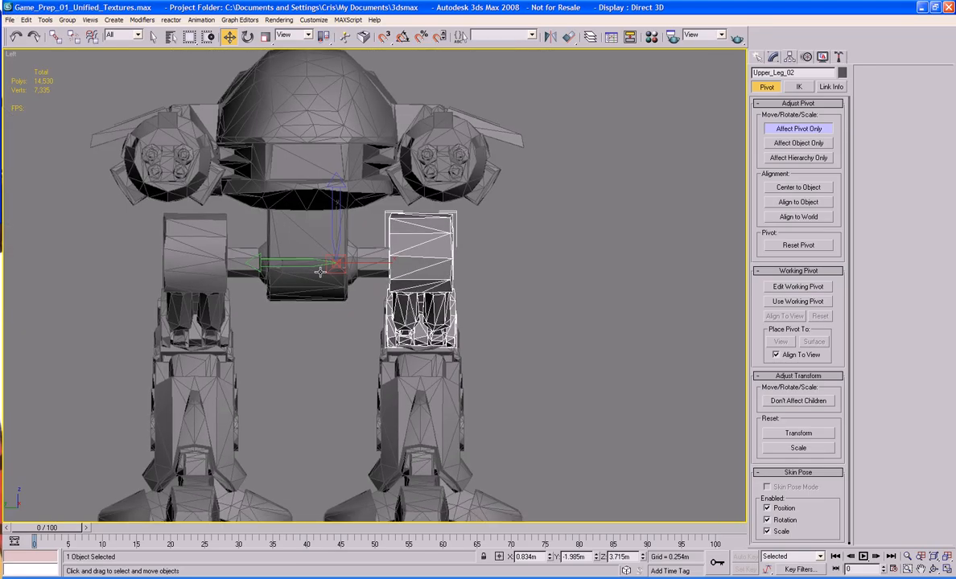
pyautogui.moveTo(319, 272); pyautogui.dragTo(345, 262, button='middle')
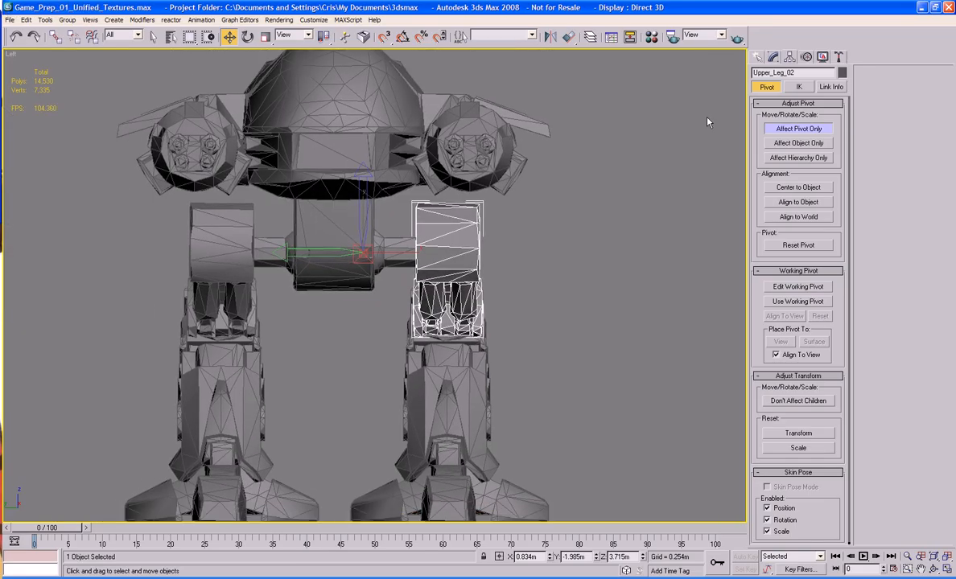
pyautogui.press('x')
pyautogui.moveTo(395, 252); pyautogui.dragTo(447, 252)
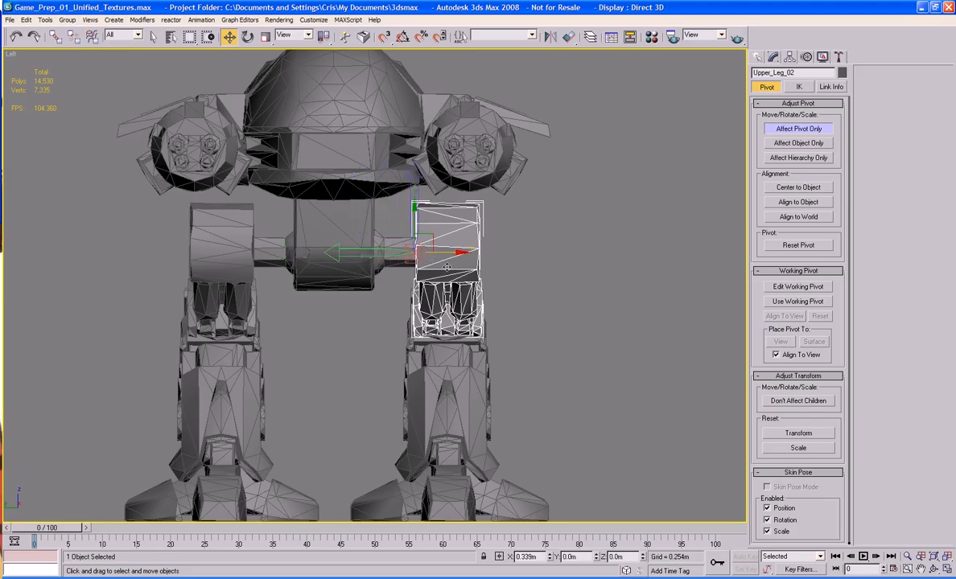
pyautogui.click(250, 251)
pyautogui.moveTo(328, 255); pyautogui.dragTo(298, 254)
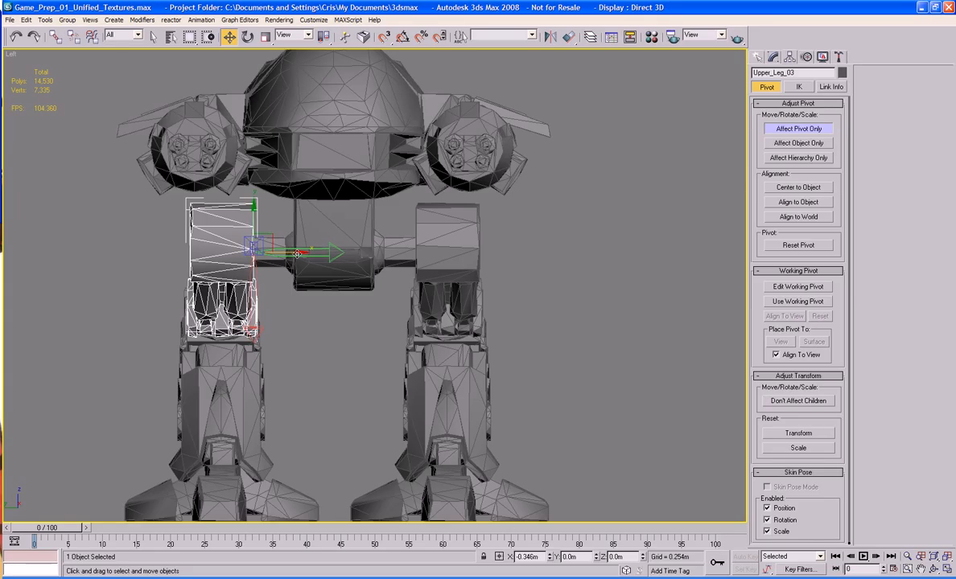
# - Align the pivot of Lower_Leg_03 to the opposite lower leg's pivot, and shift it horizontally back to the centre of its own leg
pyautogui.click(231, 354)
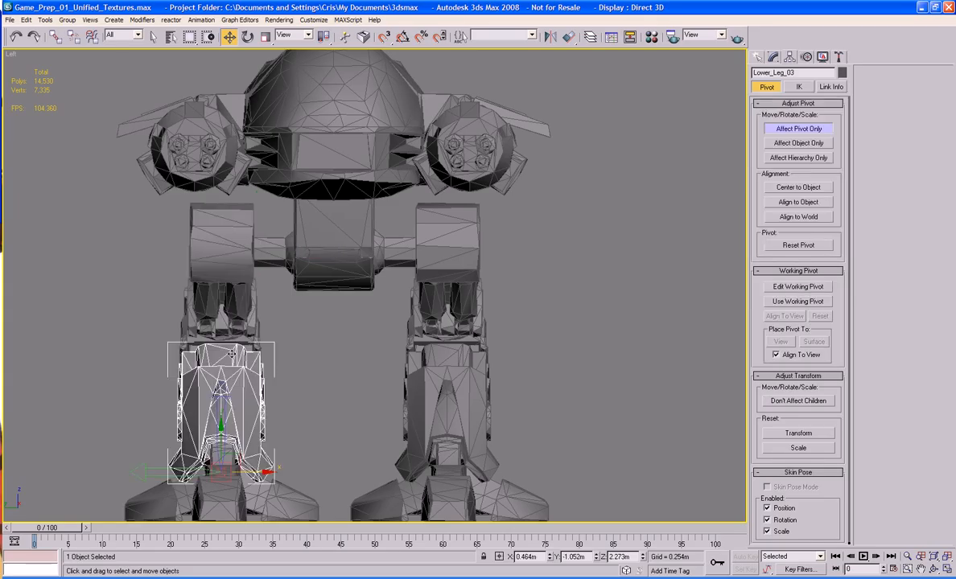
pyautogui.click(433, 390)
pyautogui.click(250, 395)
pyautogui.click(417, 385)
pyautogui.click(248, 394)
pyautogui.click(568, 36)
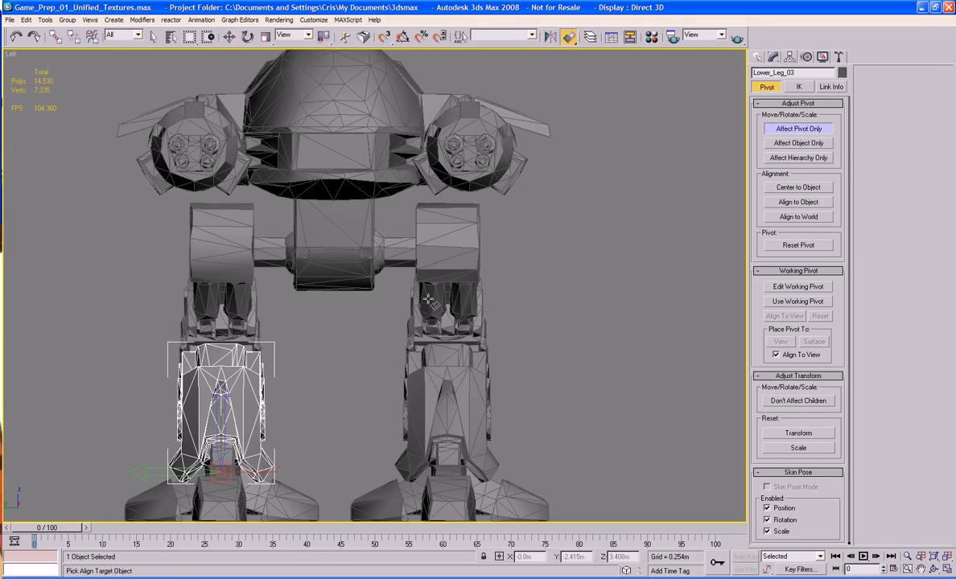
pyautogui.click(400, 407)
pyautogui.click(488, 386)
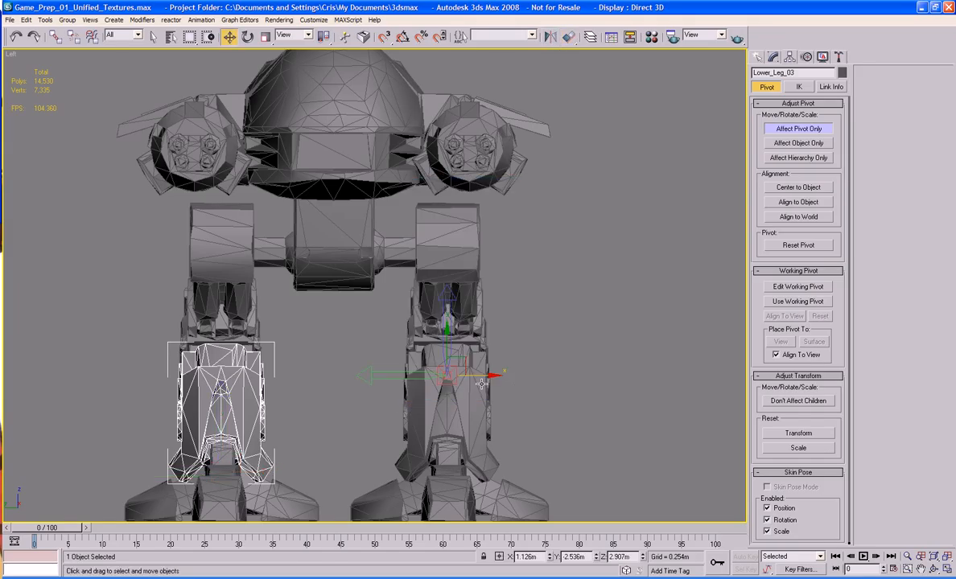
pyautogui.moveTo(486, 374); pyautogui.dragTo(259, 374)
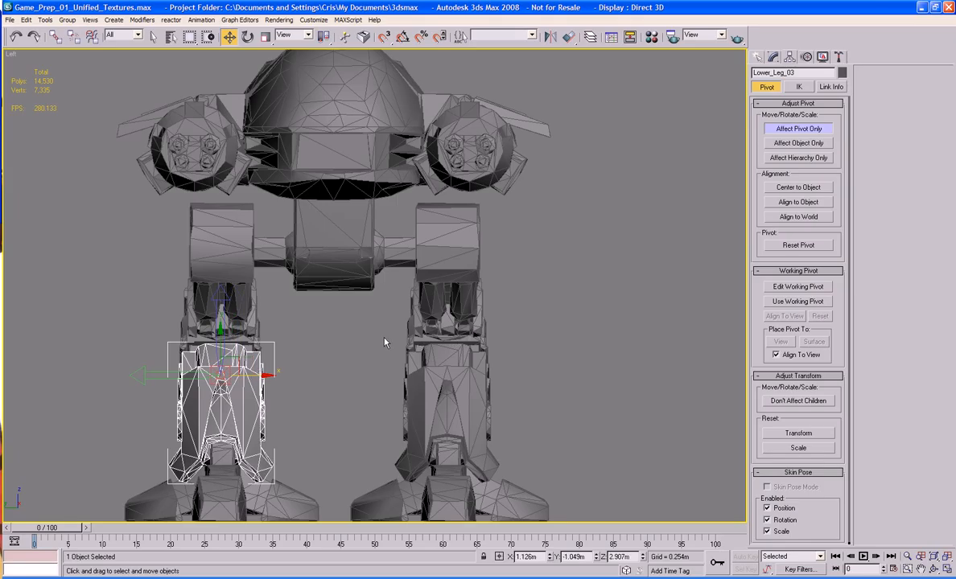
# - Align the pivot of Knee_reverse_leg_part04 to the pivot point of Lower_Leg_03 in X, Y and Z position
pyautogui.press('p')
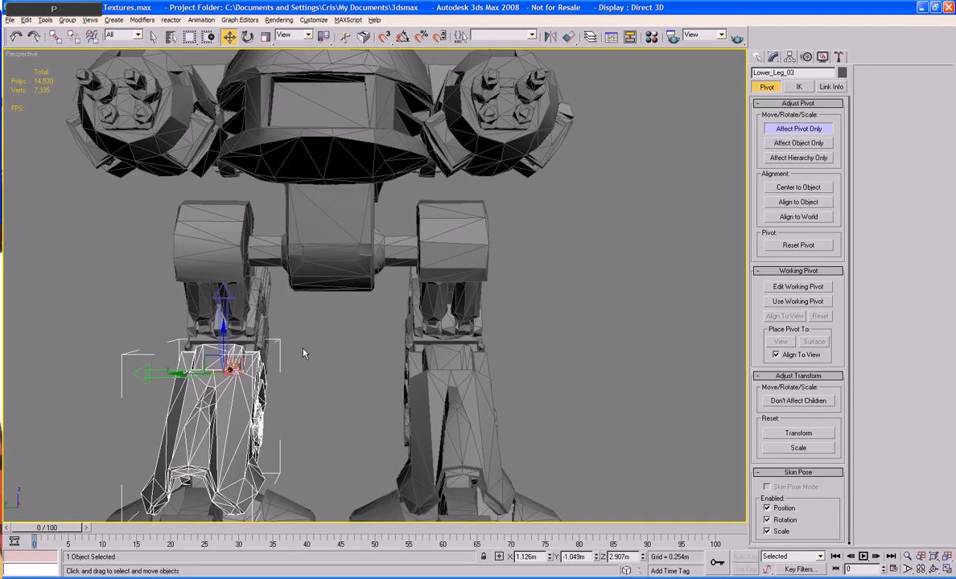
pyautogui.keyDown('alt'); pyautogui.moveTo(304, 352); pyautogui.dragTo(270, 339, button='middle'); pyautogui.keyUp('alt')
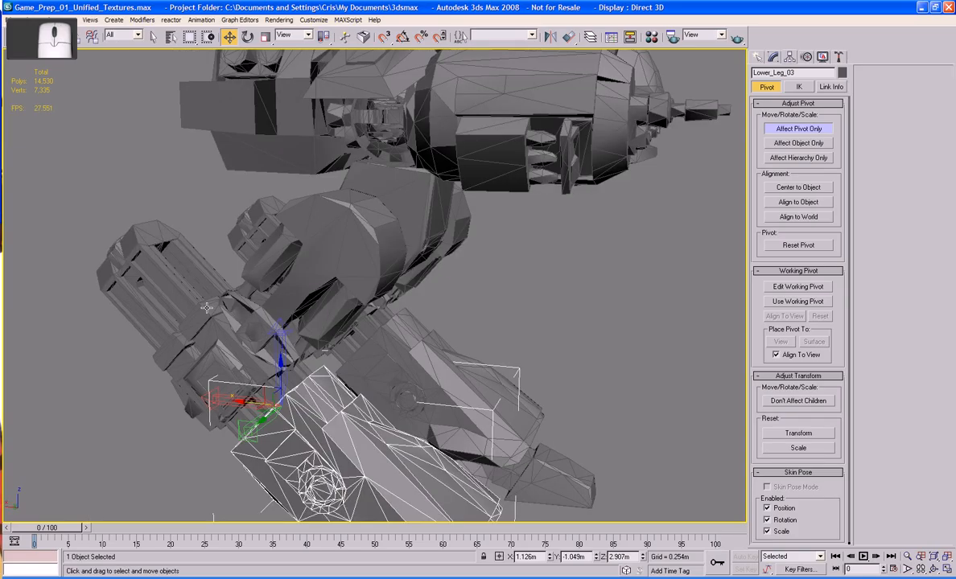
pyautogui.click(193, 286)
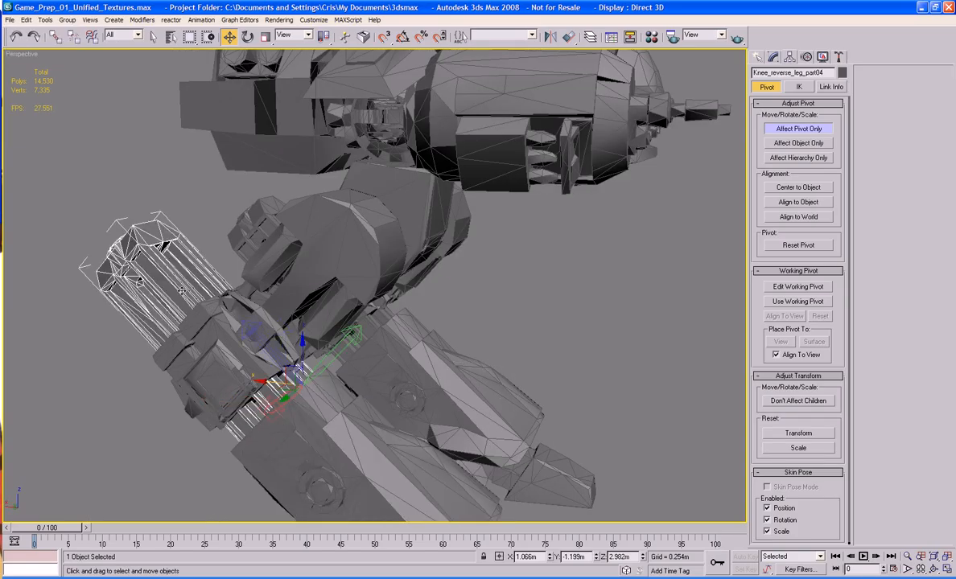
pyautogui.click(550, 36)
pyautogui.click(508, 376)
pyautogui.click(568, 36)
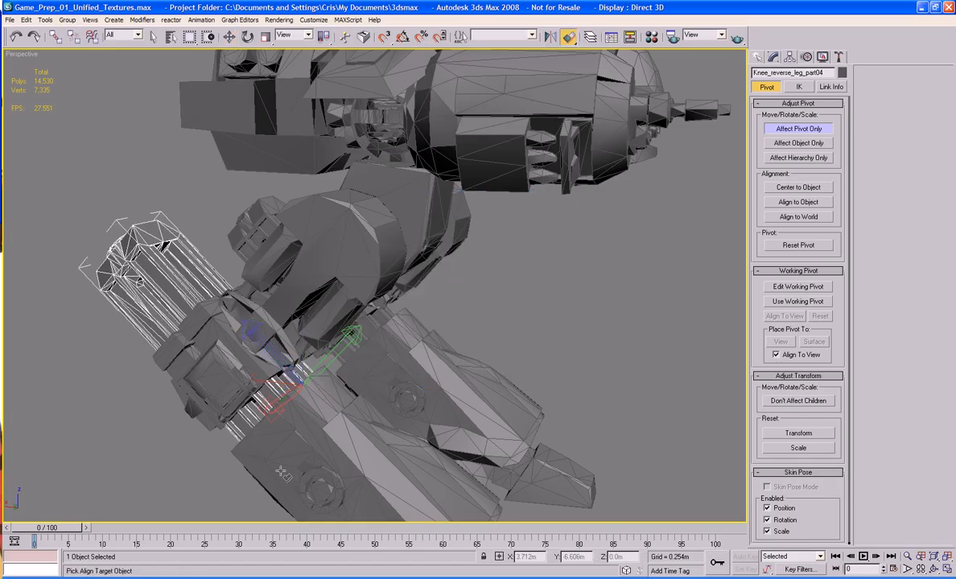
pyautogui.click(245, 453)
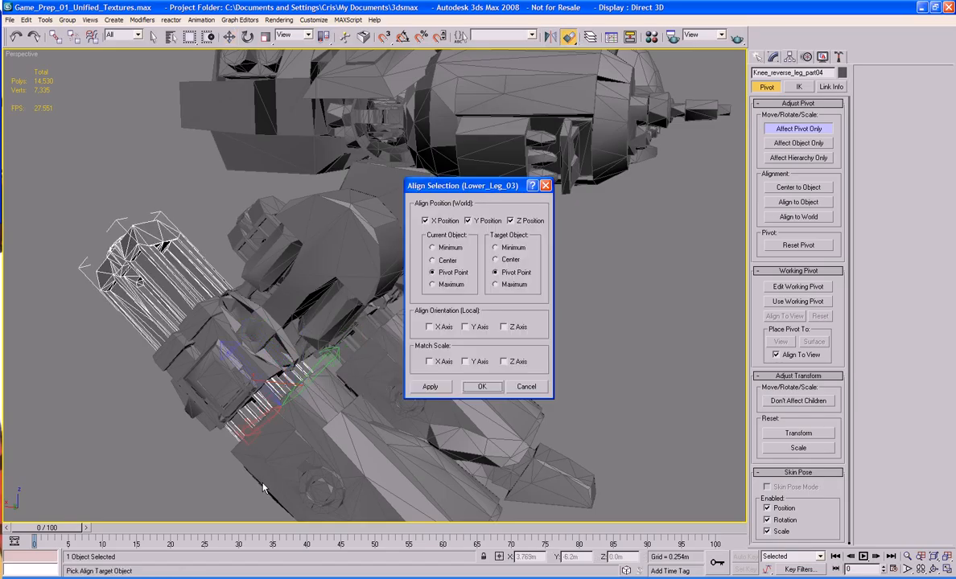
pyautogui.click(478, 391)
# - Align the pivot of Knee02 to the pivot of the matching knee on the opposite leg
pyautogui.keyDown('alt'); pyautogui.moveTo(378, 341); pyautogui.dragTo(395, 314, button='middle'); pyautogui.keyUp('alt')
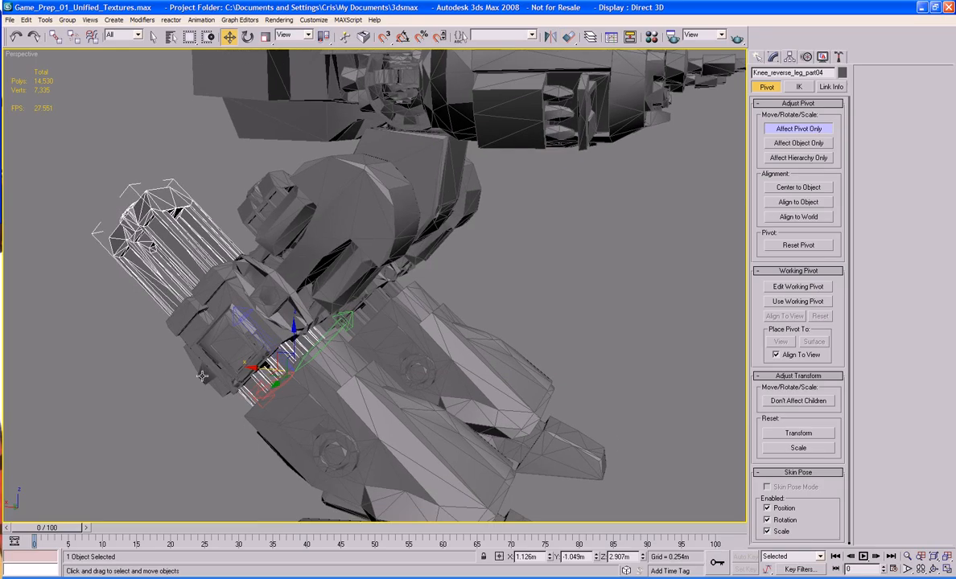
pyautogui.click(203, 375)
pyautogui.keyDown('alt'); pyautogui.moveTo(203, 375); pyautogui.dragTo(396, 313, button='middle'); pyautogui.keyUp('alt')
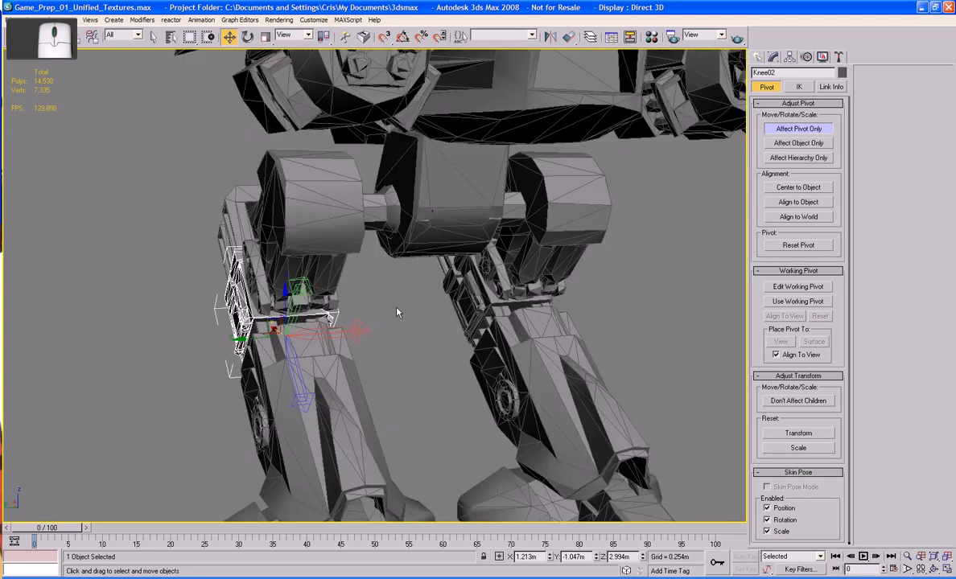
pyautogui.click(569, 36)
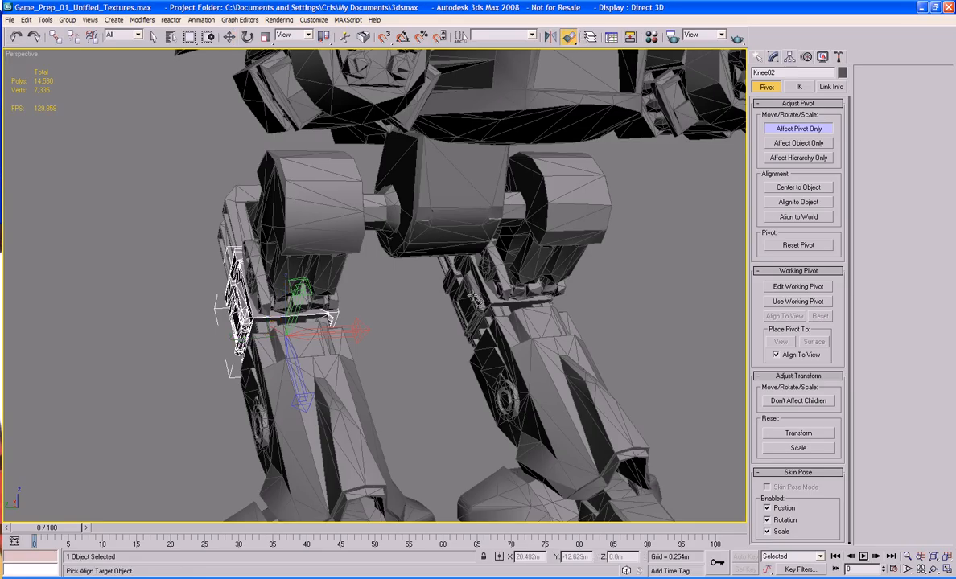
pyautogui.click(456, 310)
pyautogui.click(483, 386)
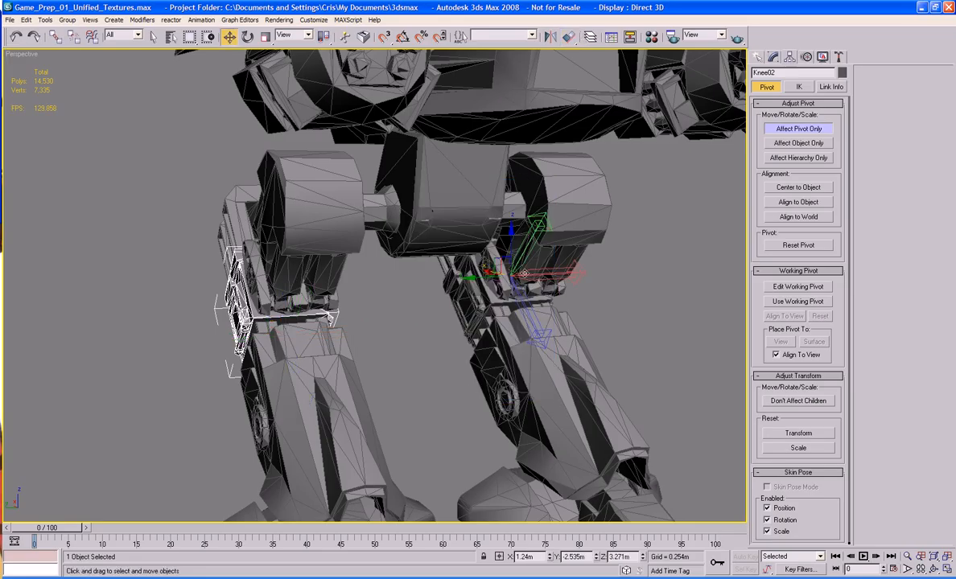
# - Move the pivot of Knee02 back across to the centre of its own leg, at about X 1.036 m and Y -1.055 m
pyautogui.moveTo(485, 277); pyautogui.dragTo(264, 294)
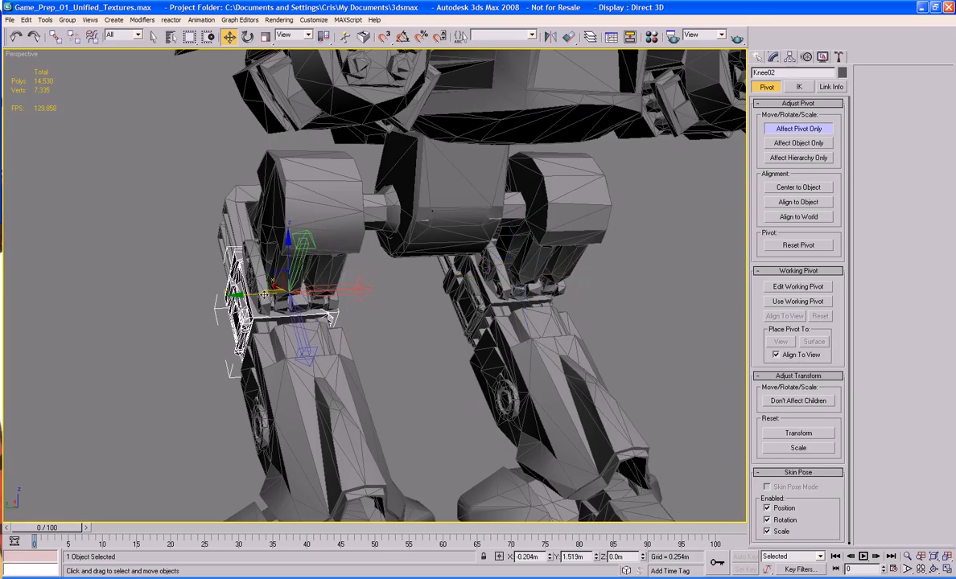
pyautogui.keyDown('alt'); pyautogui.moveTo(264, 294); pyautogui.dragTo(266, 295, button='middle'); pyautogui.keyUp('alt')
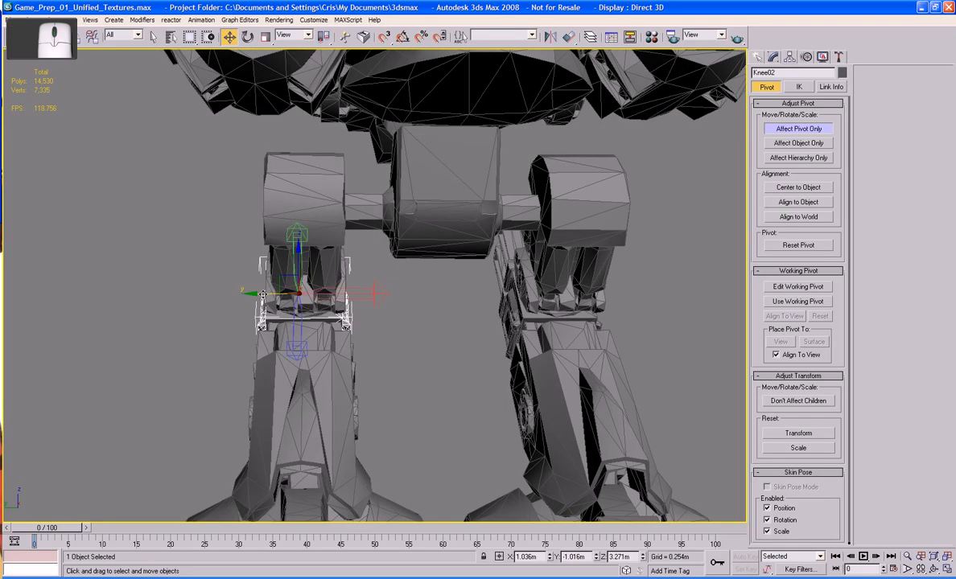
pyautogui.moveTo(265, 294); pyautogui.dragTo(268, 296)
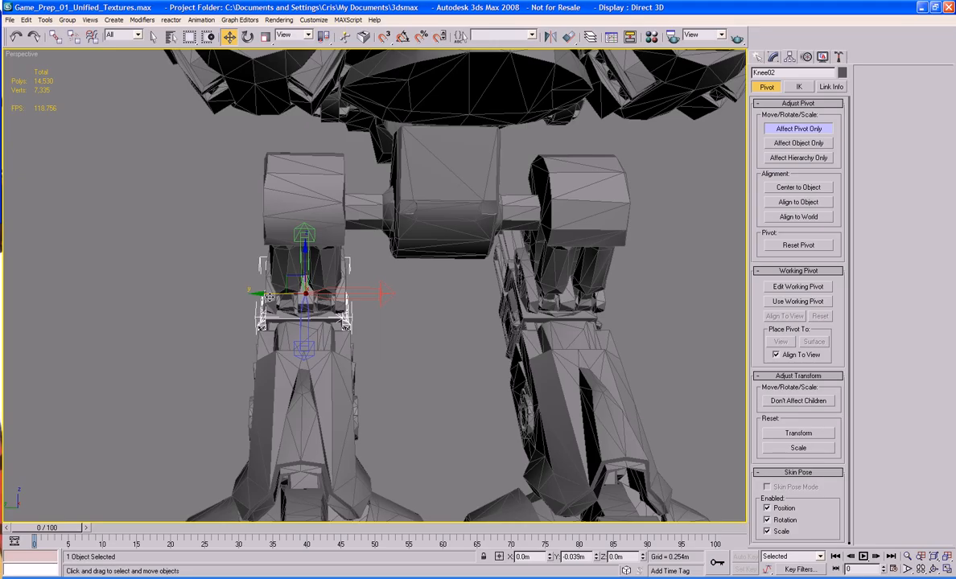
# - Align the pivot of Object02 to the pivot point of Knee02, and move it onto the part at about X 1.228 m, Z 3.288 m
pyautogui.keyDown('alt'); pyautogui.moveTo(268, 296); pyautogui.dragTo(352, 299, button='middle'); pyautogui.keyUp('alt')
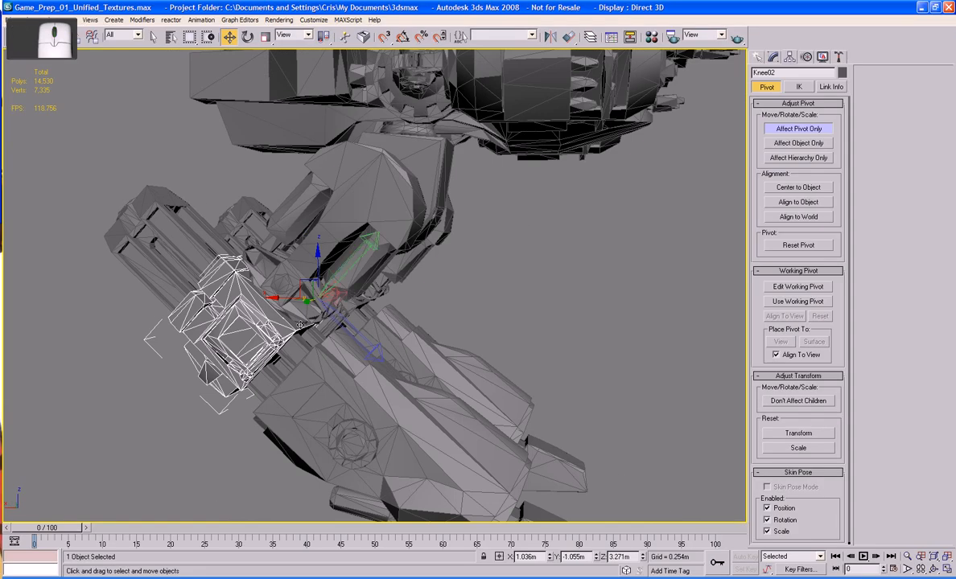
pyautogui.click(277, 307)
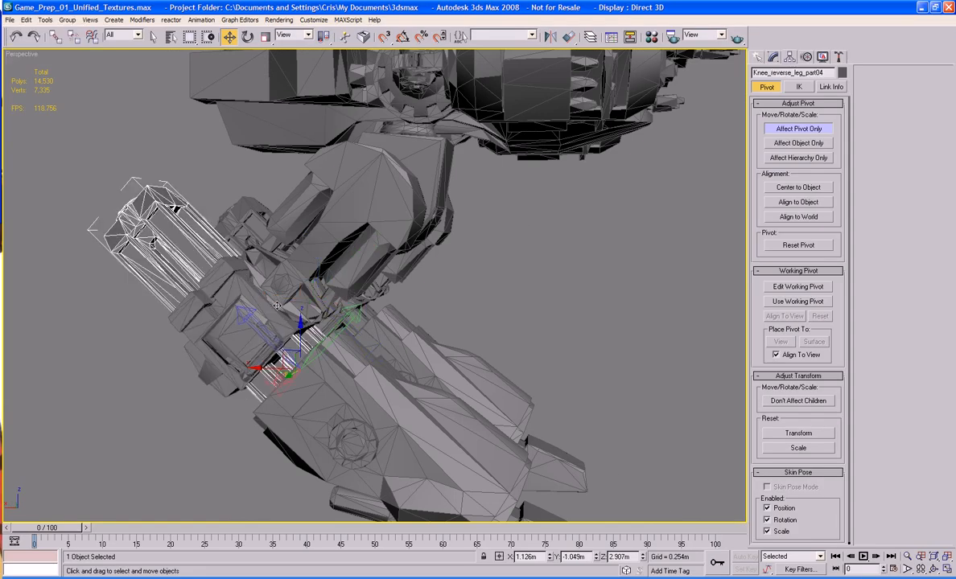
pyautogui.click(277, 305)
pyautogui.click(277, 307)
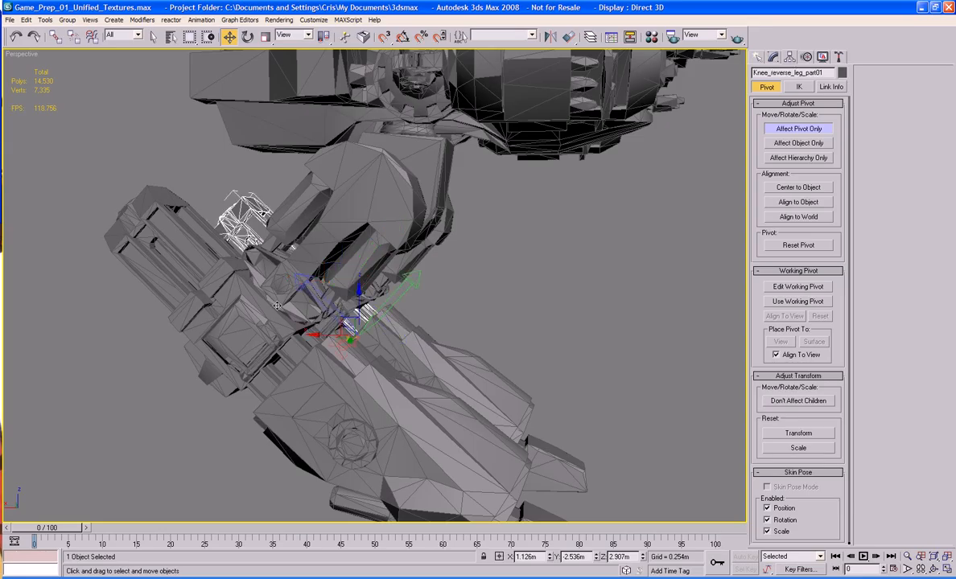
pyautogui.click(276, 307)
pyautogui.keyDown('alt'); pyautogui.moveTo(277, 307); pyautogui.dragTo(319, 326, button='middle'); pyautogui.keyUp('alt')
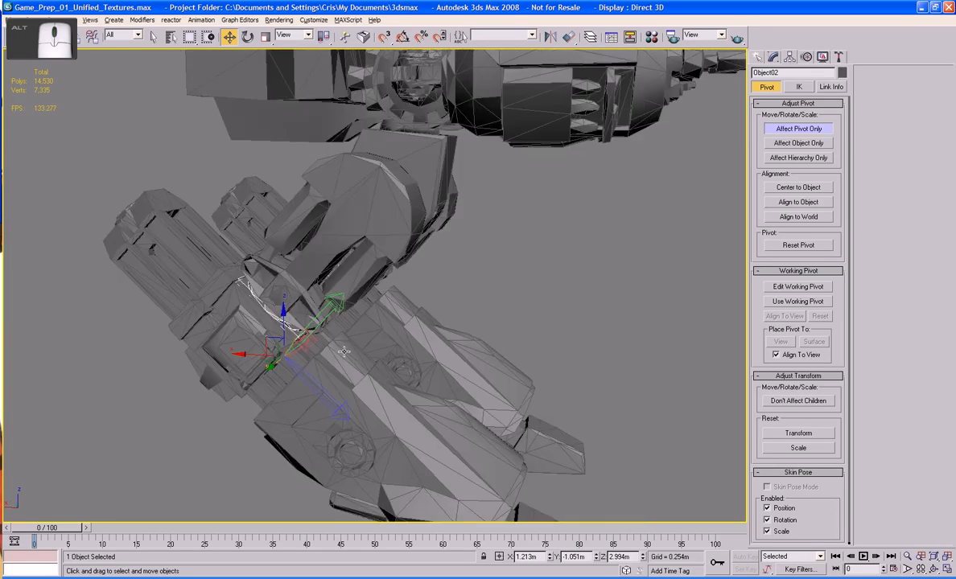
pyautogui.click(567, 38)
pyautogui.click(277, 351)
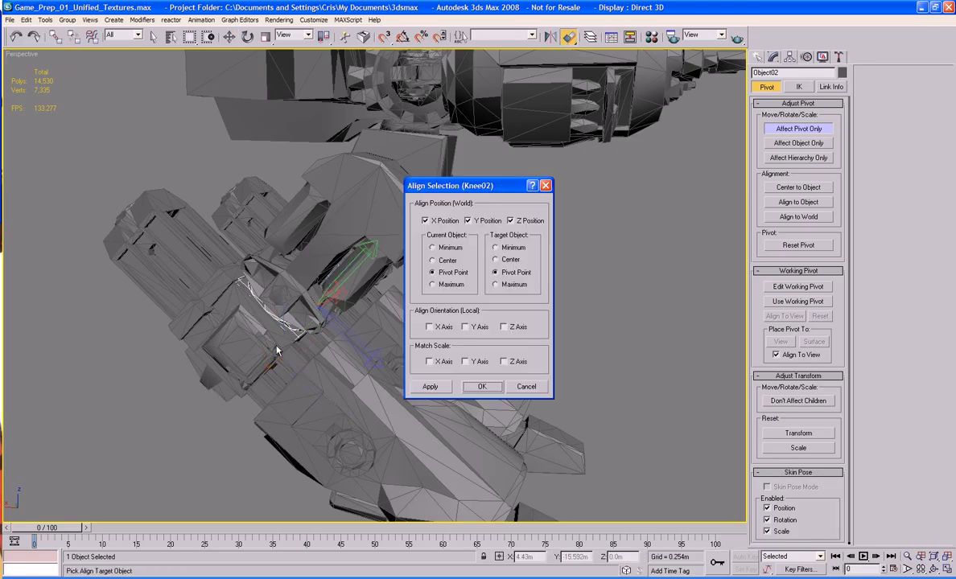
pyautogui.click(482, 386)
pyautogui.keyDown('alt'); pyautogui.moveTo(482, 386); pyautogui.dragTo(463, 365, button='middle'); pyautogui.keyUp('alt')
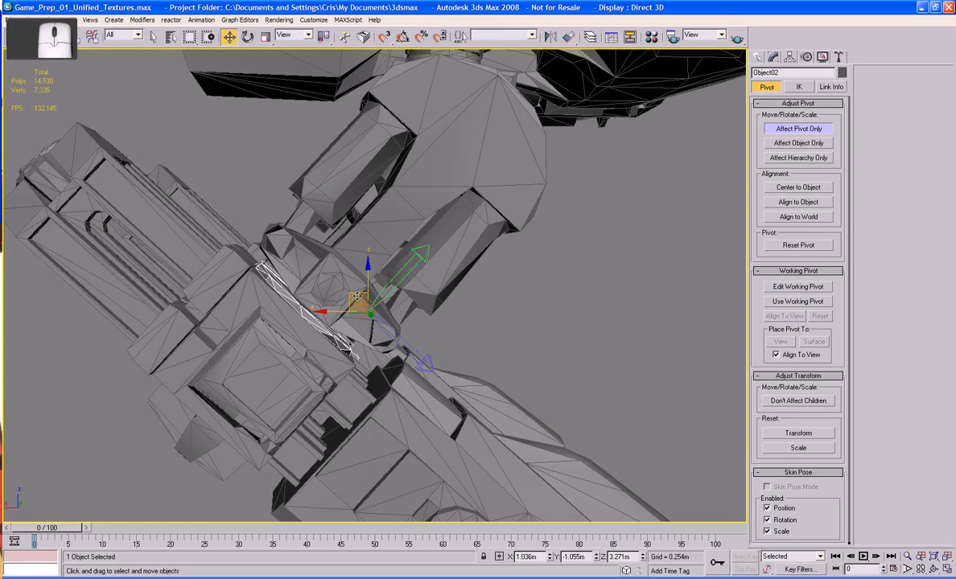
pyautogui.moveTo(357, 296); pyautogui.dragTo(297, 291)
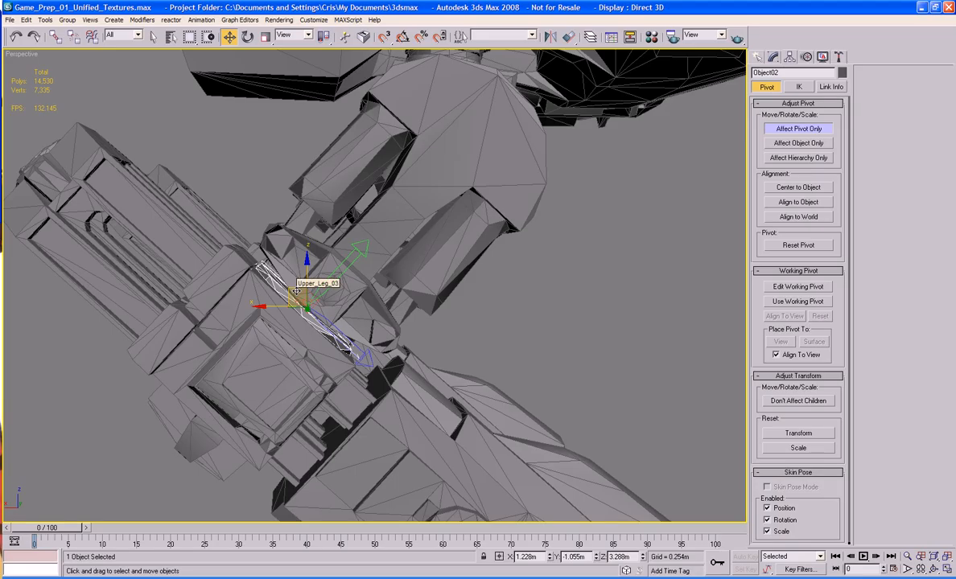
# - Fine-tune the pivot of Object02 in the Back view so it sits at the middle of the part
pyautogui.rightClick(24, 54)
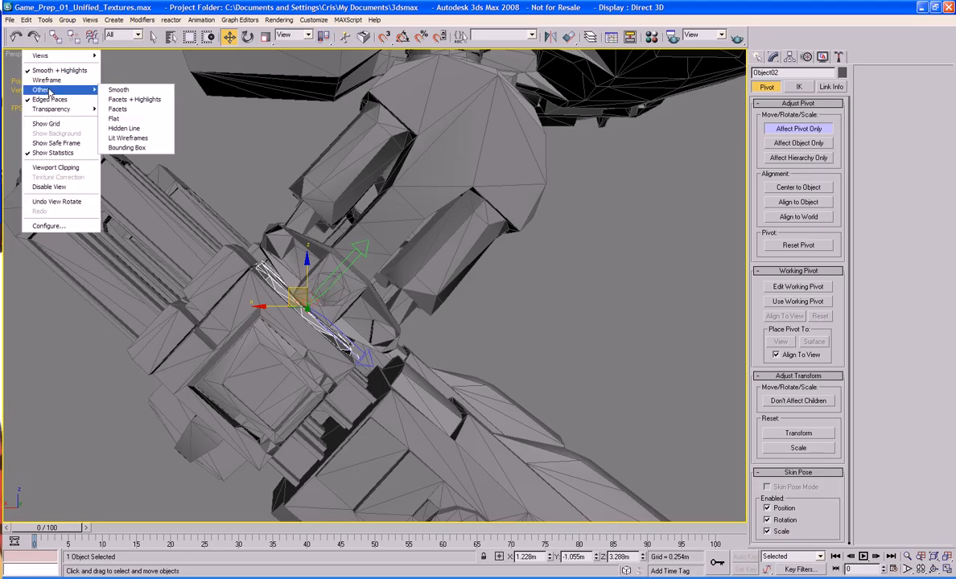
pyautogui.moveTo(50, 56)
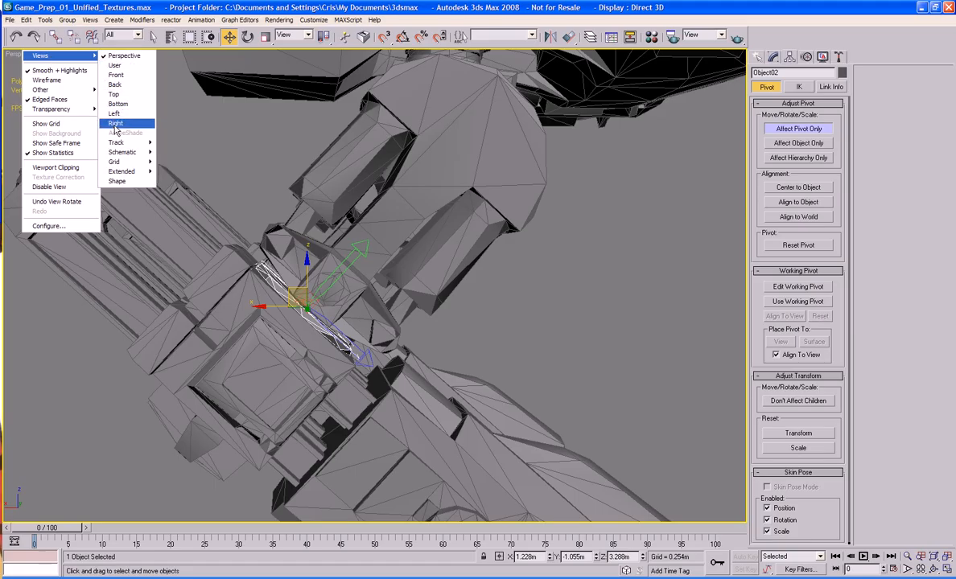
pyautogui.click(115, 123)
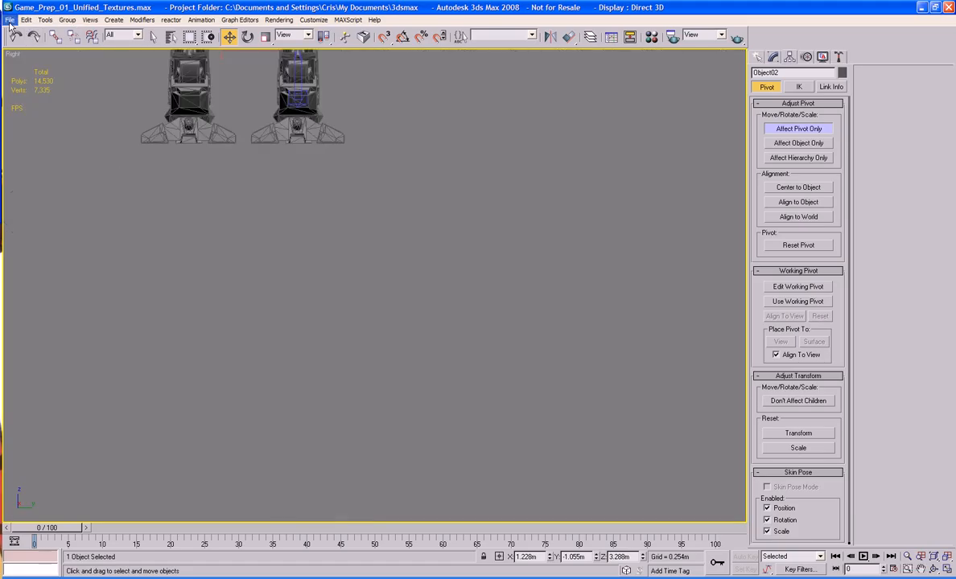
pyautogui.rightClick(13, 58)
pyautogui.moveTo(50, 61)
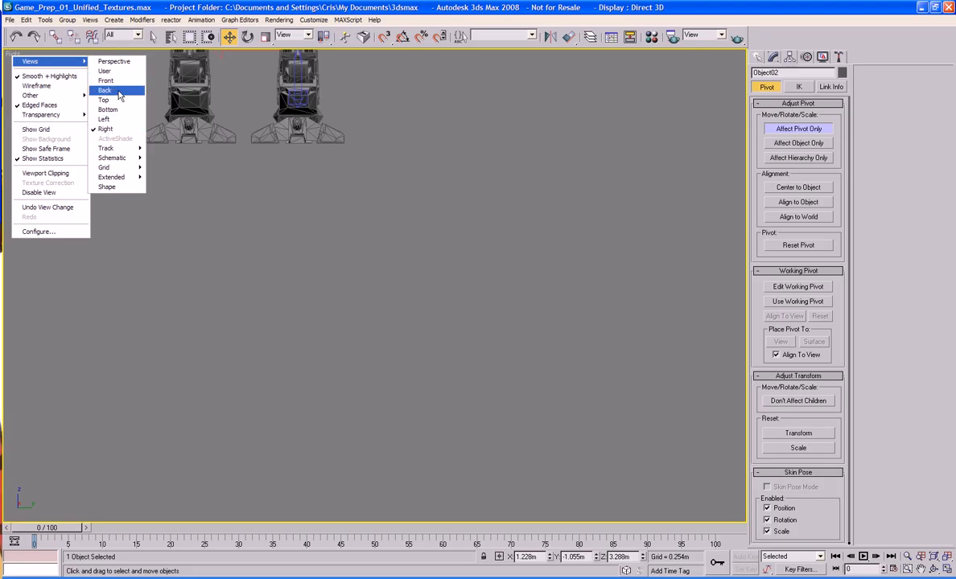
pyautogui.click(117, 90)
pyautogui.press('z')
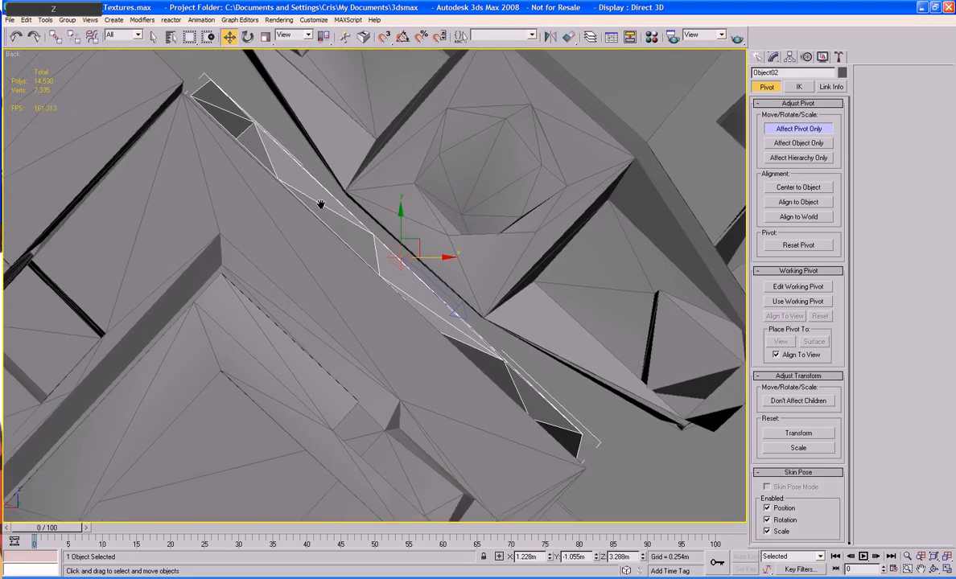
pyautogui.moveTo(419, 244); pyautogui.dragTo(427, 251)
pyautogui.click(493, 200)
pyautogui.scroll(-4, 493, 201)
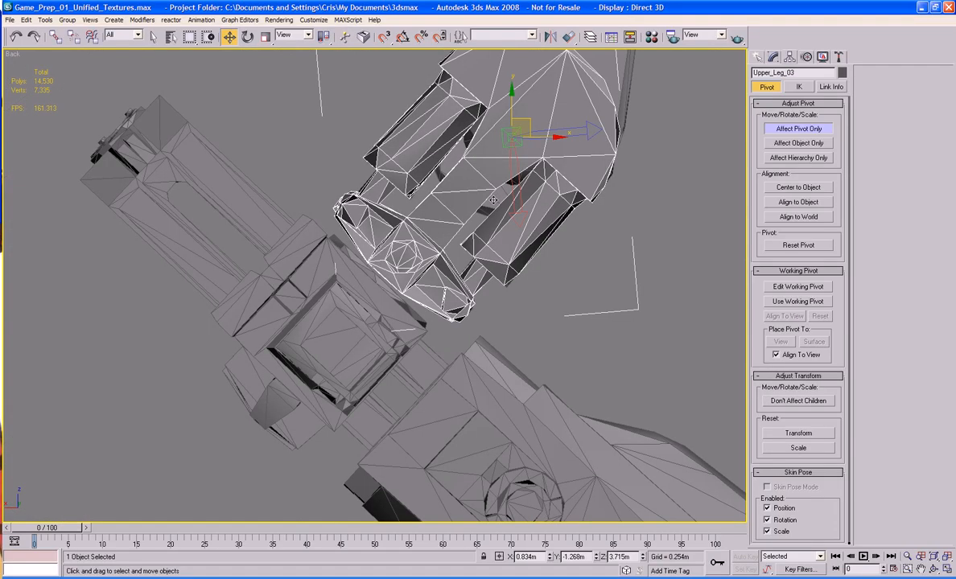
pyautogui.click(566, 233)
pyautogui.press('z')
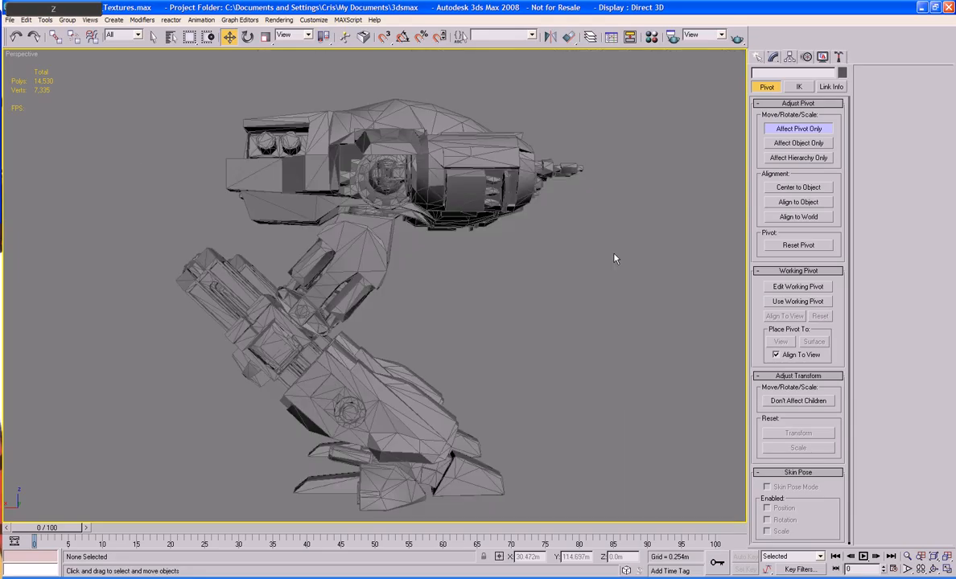
# - Move the pivot of Side_Toe_11 to the toe's inner edge beside the foot, using a wireframe Left view
pyautogui.keyDown('alt'); pyautogui.moveTo(569, 234); pyautogui.dragTo(528, 264, button='middle'); pyautogui.keyUp('alt')
pyautogui.keyDown('alt'); pyautogui.moveTo(569, 196); pyautogui.dragTo(380, 309, button='middle'); pyautogui.keyUp('alt')
pyautogui.scroll(-4, 540, 216)
pyautogui.click(335, 351)
pyautogui.scroll(6, 382, 319)
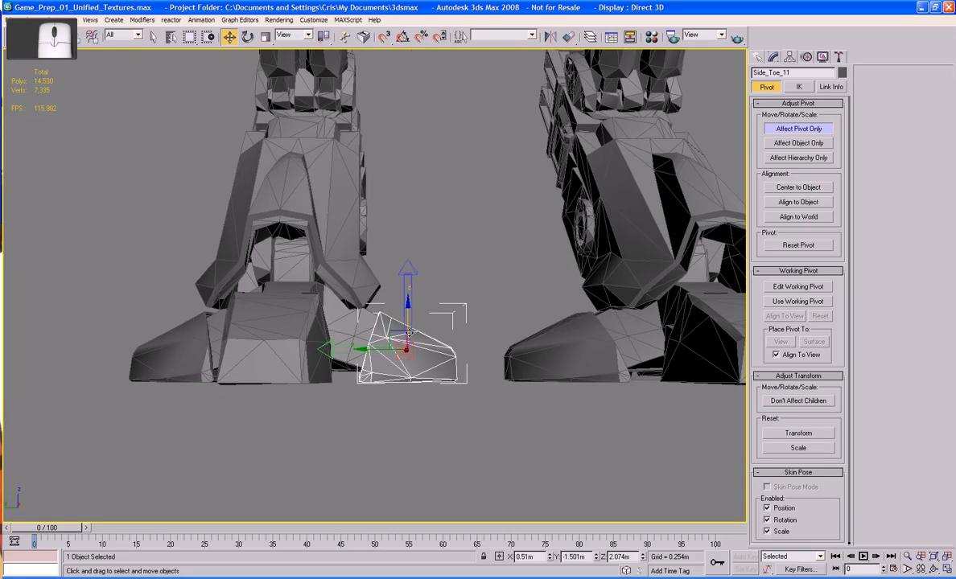
pyautogui.press('l')
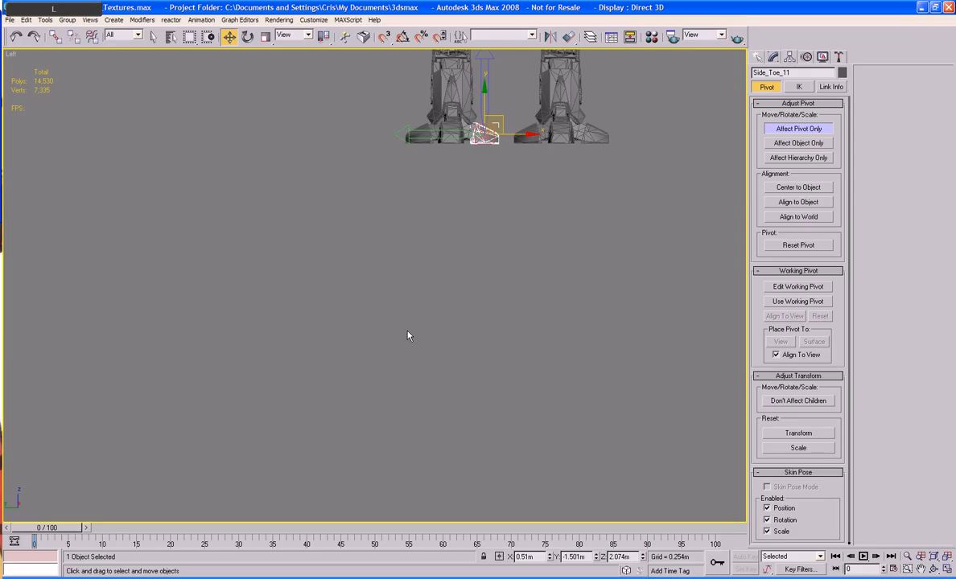
pyautogui.press('z')
pyautogui.moveTo(412, 328); pyautogui.dragTo(478, 296, button='middle')
pyautogui.scroll(2, 478, 295)
pyautogui.scroll(-4, 467, 288)
pyautogui.press('F3')
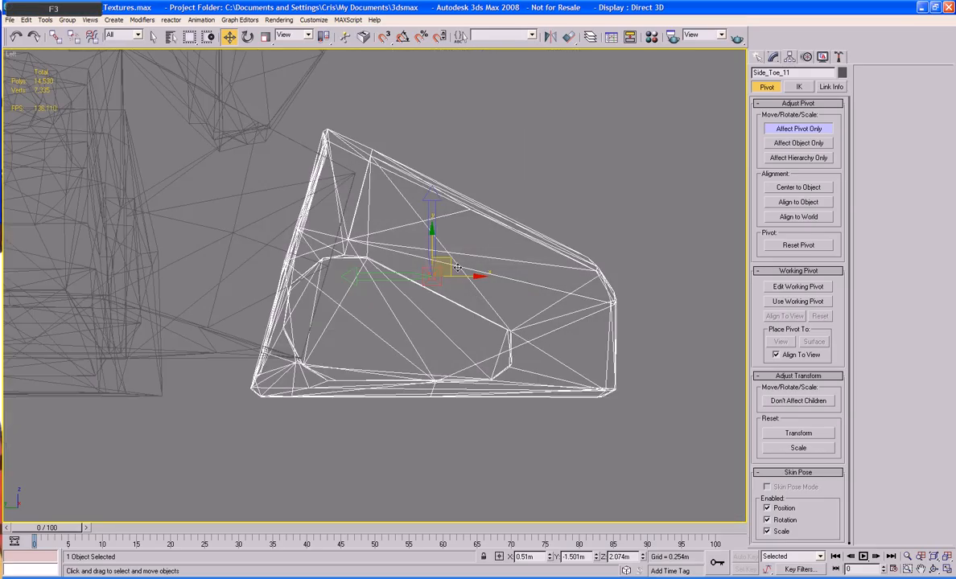
pyautogui.moveTo(456, 267); pyautogui.dragTo(344, 248)
# - Move the pivot of Side_Toe_10 to the toe's inner edge, slightly above its original height
pyautogui.moveTo(257, 286); pyautogui.dragTo(482, 285, button='middle')
pyautogui.moveTo(131, 285); pyautogui.dragTo(483, 285, button='middle')
pyautogui.click(85, 291)
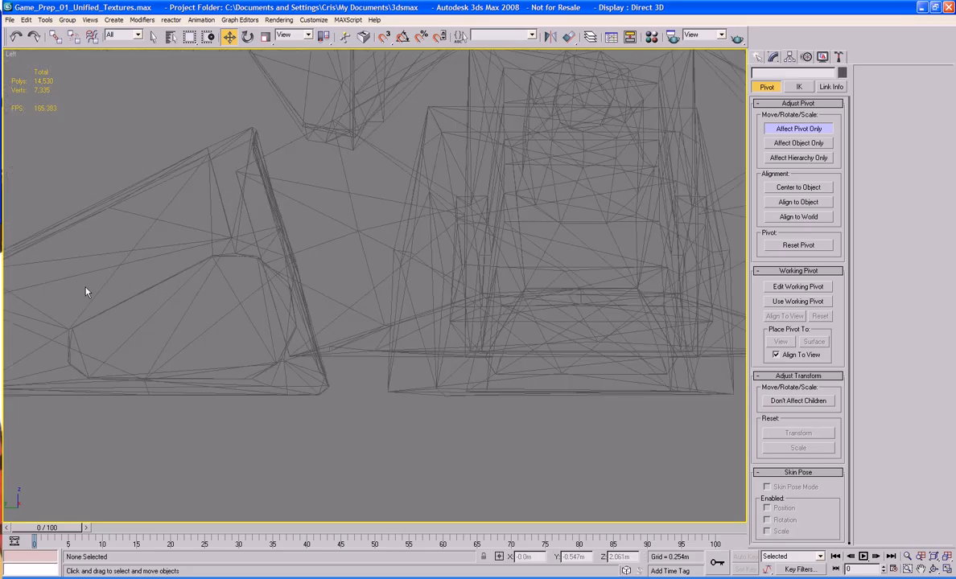
pyautogui.click(232, 312)
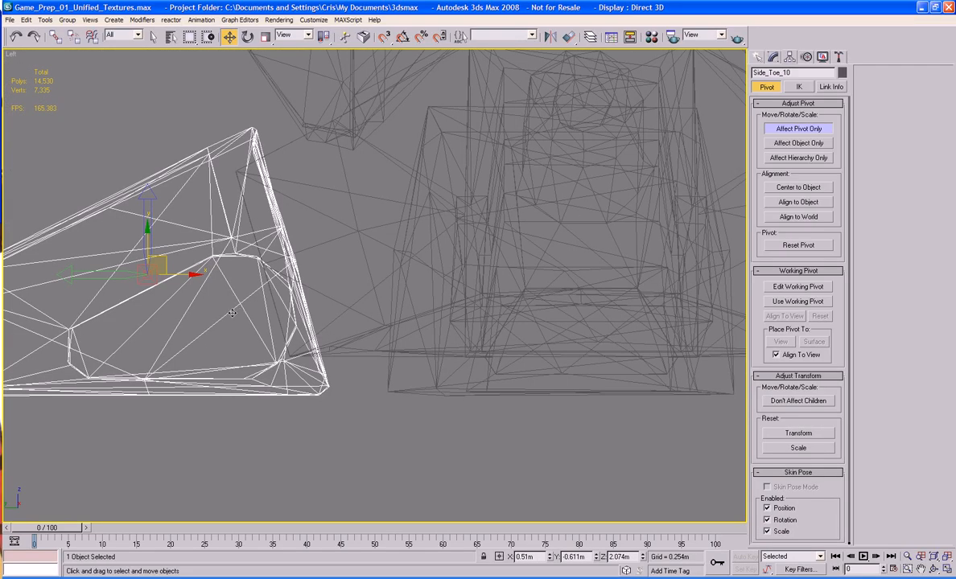
pyautogui.moveTo(164, 264); pyautogui.dragTo(278, 255)
# - Move the pivots of Side_Toe_07 and Low_Side_Toe_09 inward by about 0.127 m and 0.119 m to the toes' inner edges
pyautogui.click(546, 367)
pyautogui.press('z')
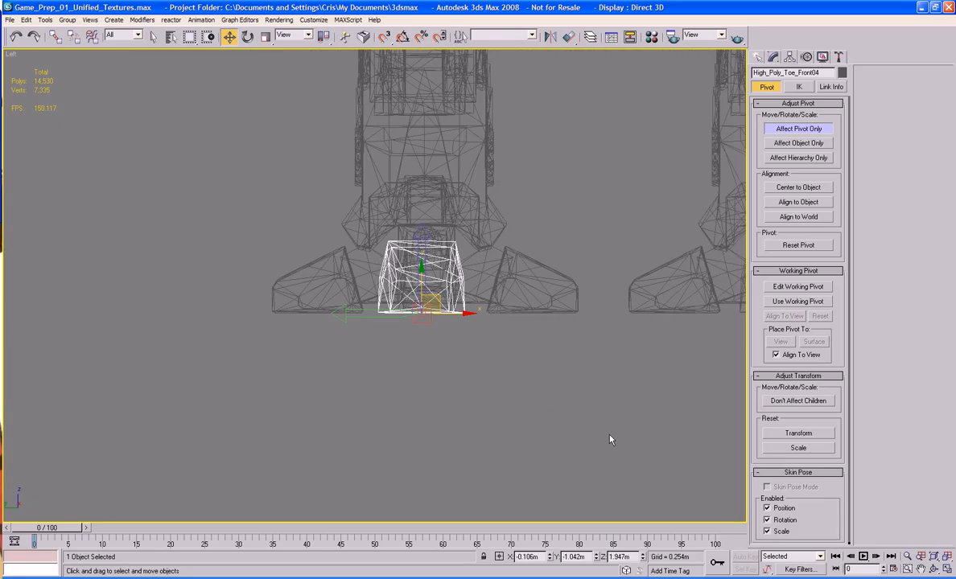
pyautogui.scroll(3, 609, 439)
pyautogui.moveTo(609, 439); pyautogui.dragTo(386, 299, button='middle')
pyautogui.click(386, 299)
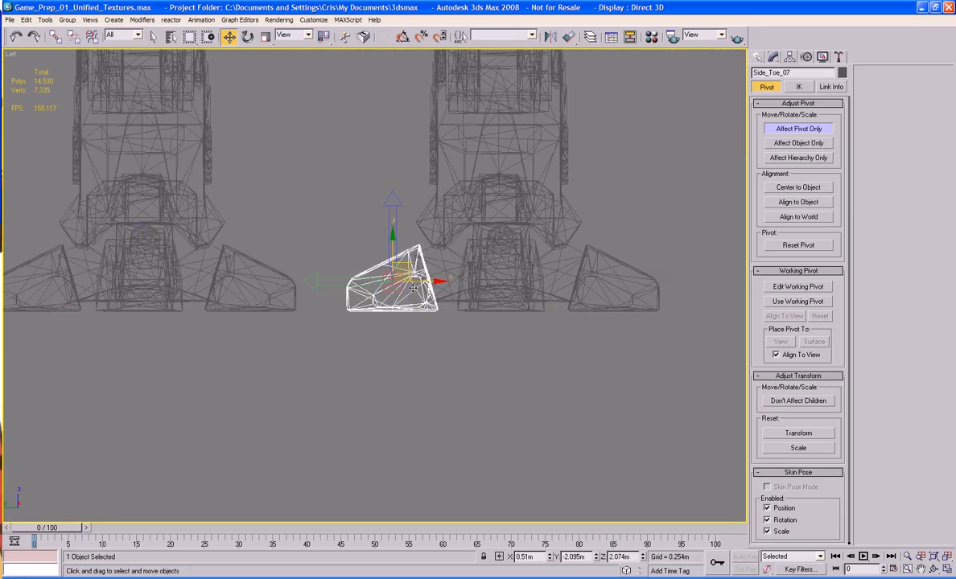
pyautogui.moveTo(413, 286); pyautogui.dragTo(443, 286)
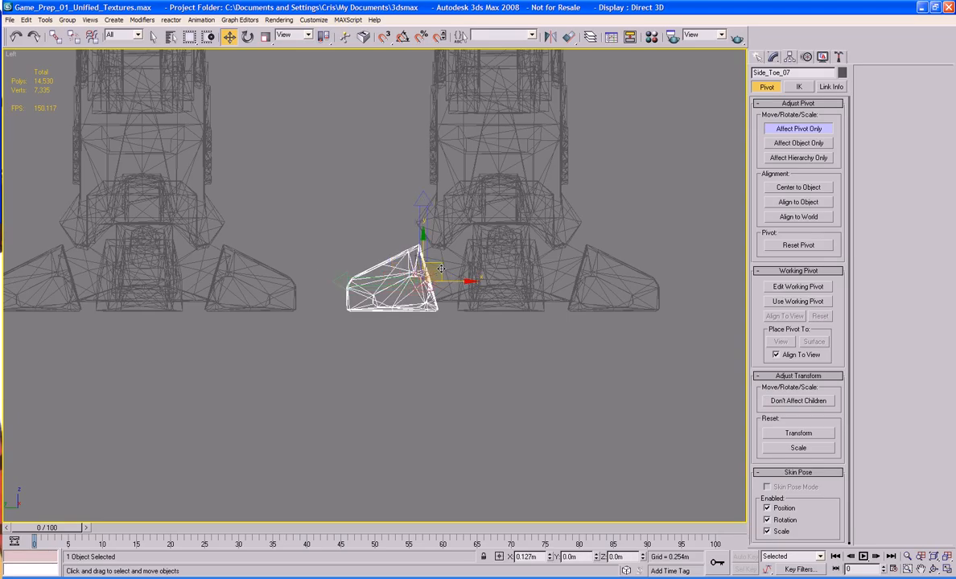
pyautogui.click(607, 310)
pyautogui.moveTo(625, 273); pyautogui.dragTo(603, 270)
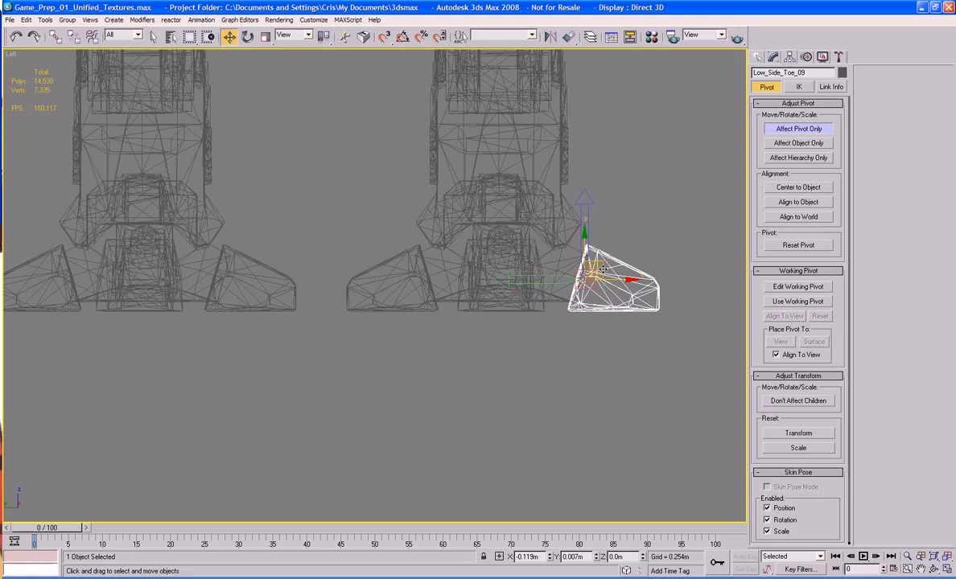
# - Move the pivot of High_Poly_Toe_Front04 about 0.103 m back and 0.134 m up in the Front view, near the toe's rear joint
pyautogui.click(436, 360)
pyautogui.press('f')
pyautogui.press('z')
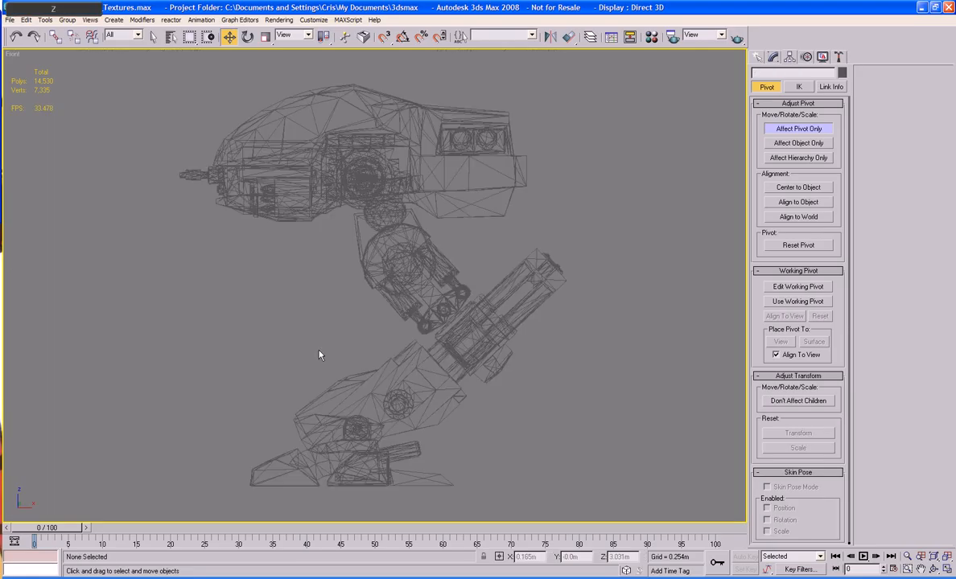
pyautogui.click(275, 478)
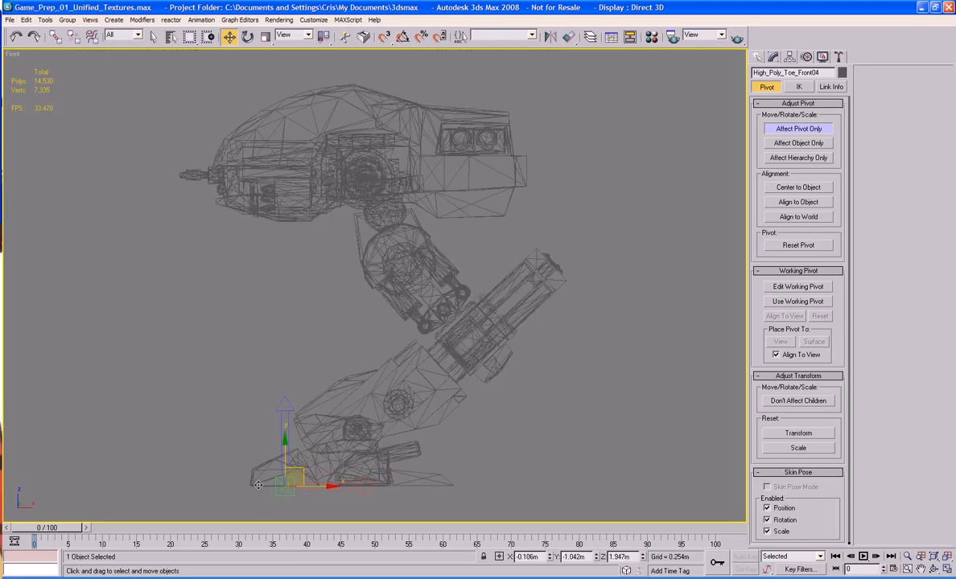
pyautogui.scroll(5, 288, 512)
pyautogui.moveTo(344, 447); pyautogui.dragTo(389, 329, button='middle')
pyautogui.scroll(3, 389, 329)
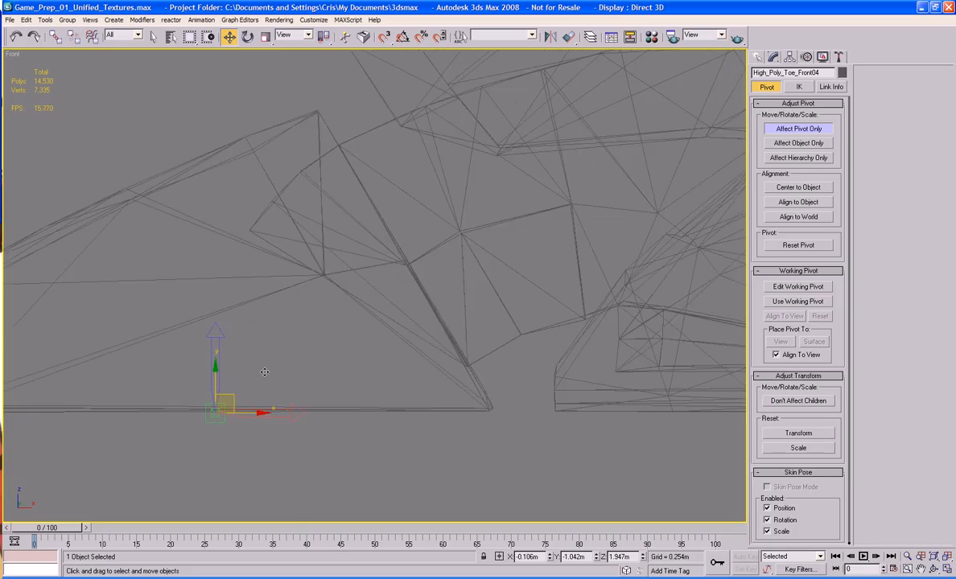
pyautogui.scroll(-8, 232, 395)
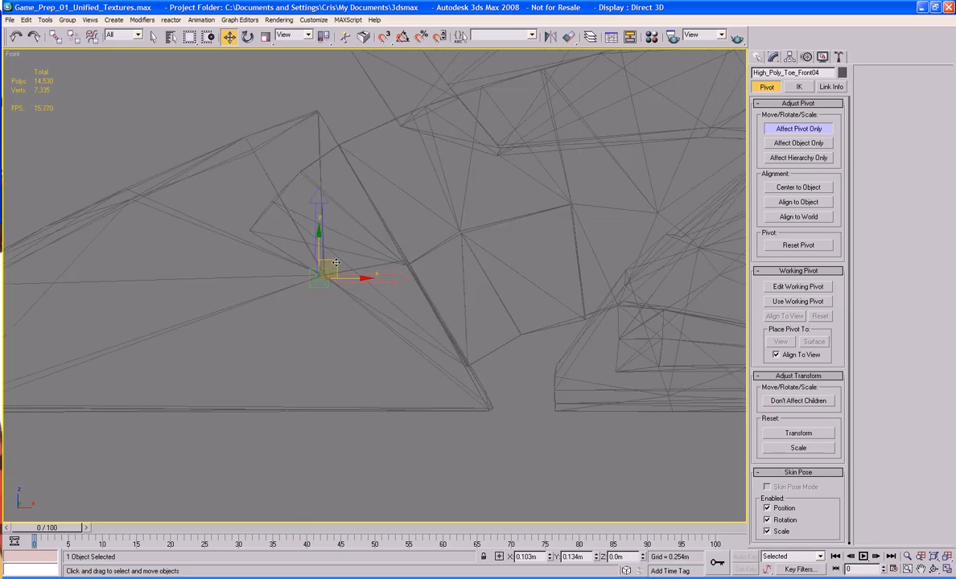
# - Turn off pivot-only editing and show the whole robot shaded in the Perspective view
pyautogui.click(430, 376)
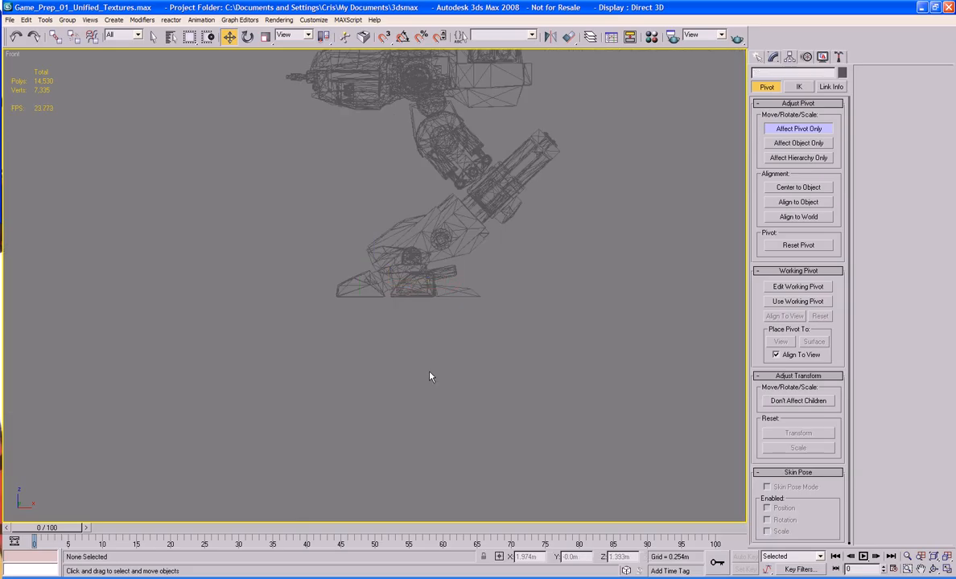
pyautogui.click(797, 129)
pyautogui.press('p')
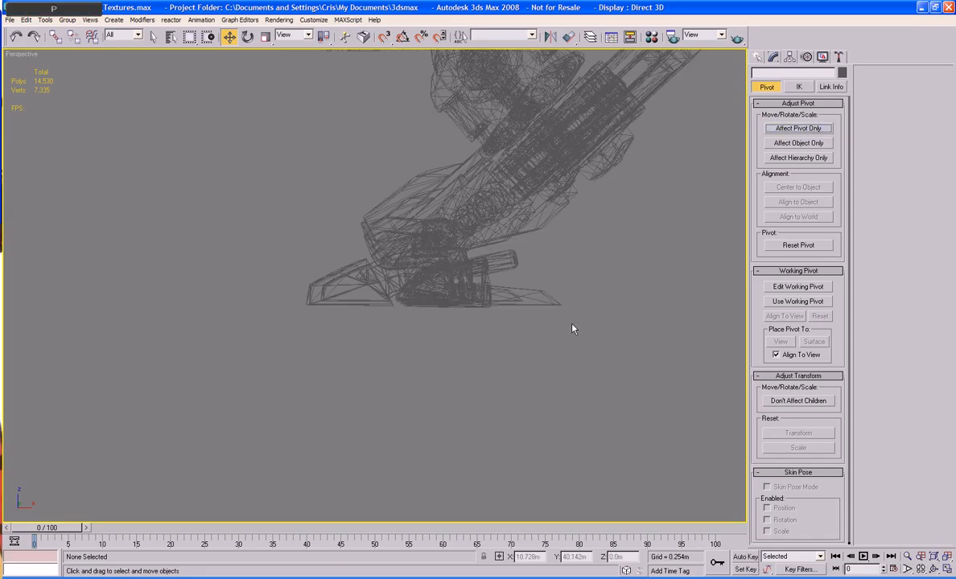
pyautogui.keyDown('alt'); pyautogui.moveTo(572, 329); pyautogui.dragTo(544, 335, button='middle'); pyautogui.keyUp('alt')
pyautogui.scroll(-5, 531, 342)
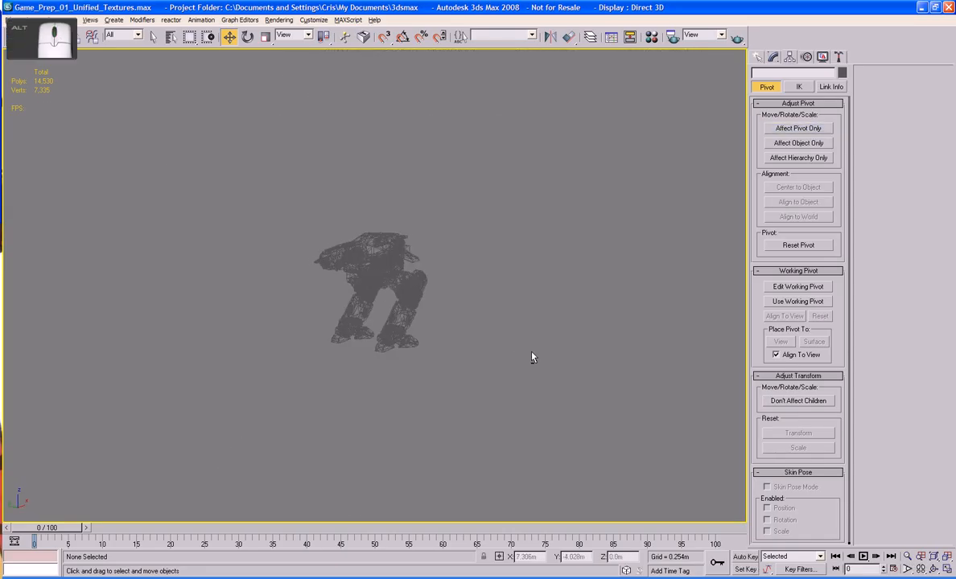
pyautogui.scroll(4, 531, 358)
pyautogui.press('F3')
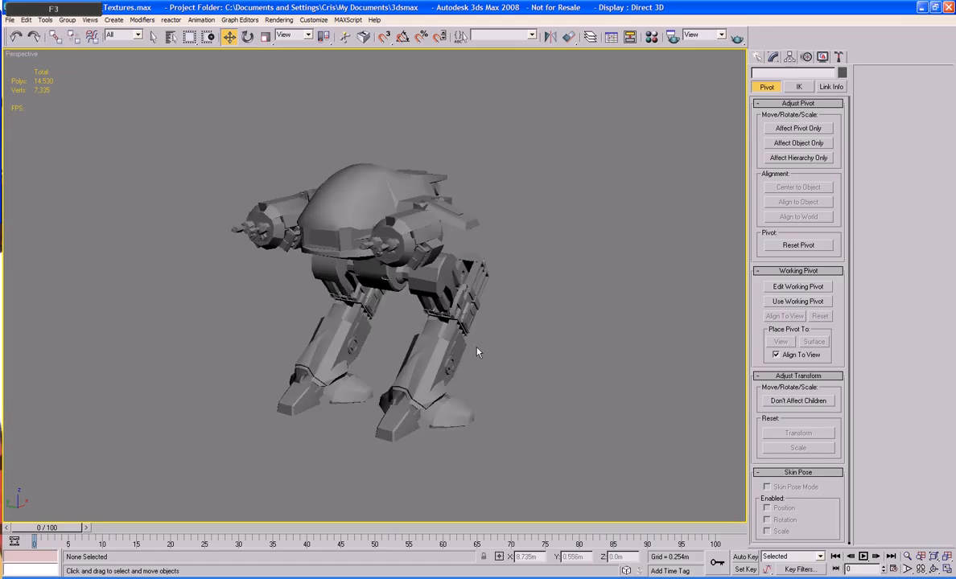
# - Test-rotate Low_Poly_Toe_Front01, the side toe next to it and High_Poly_Toe_Front04, undoing each rotation
pyautogui.click(395, 425)
pyautogui.press('e')
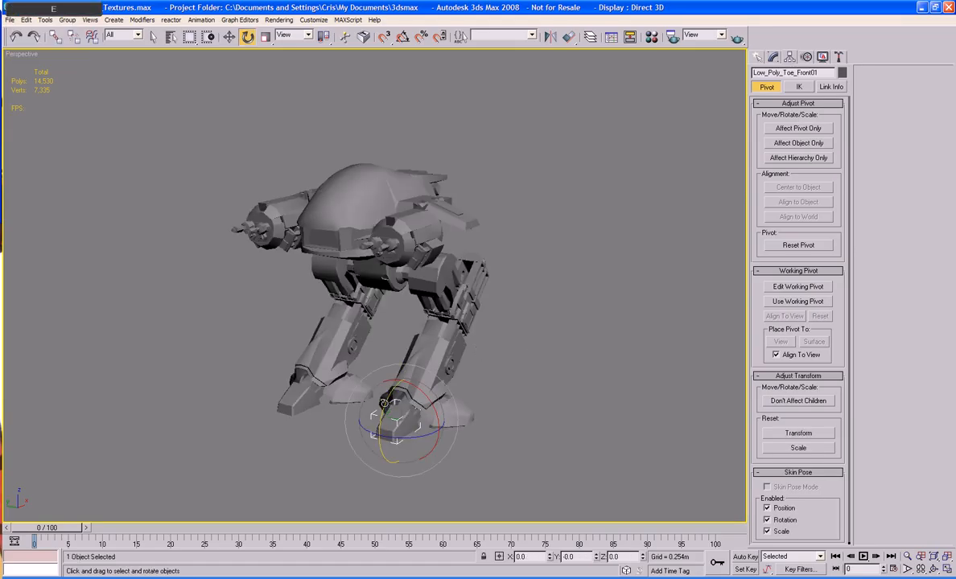
pyautogui.moveTo(358, 378); pyautogui.dragTo(384, 415)
pyautogui.hotkey('ctrl', 'z')
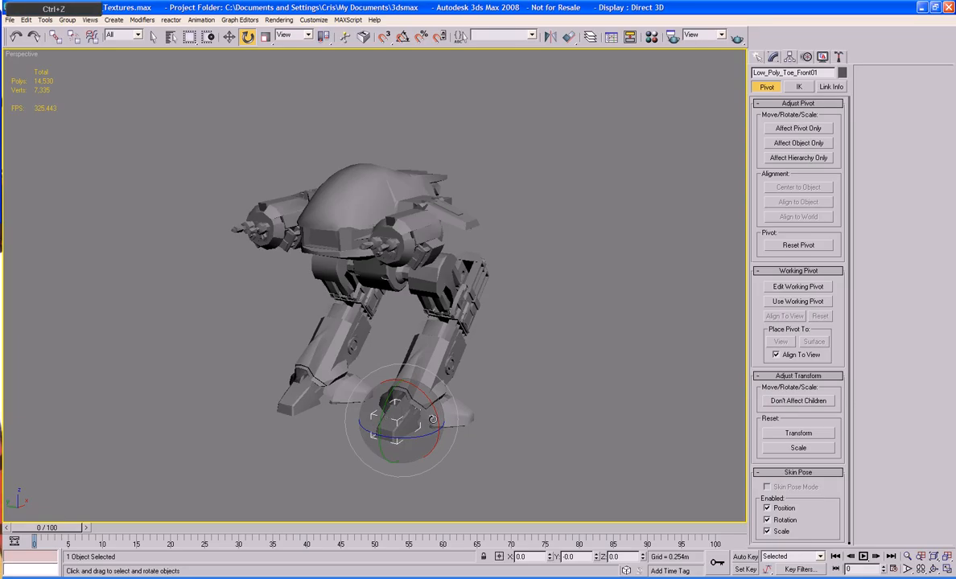
pyautogui.click(457, 418)
pyautogui.moveTo(462, 387); pyautogui.dragTo(442, 406)
pyautogui.hotkey('ctrl', 'z')
pyautogui.click(293, 398)
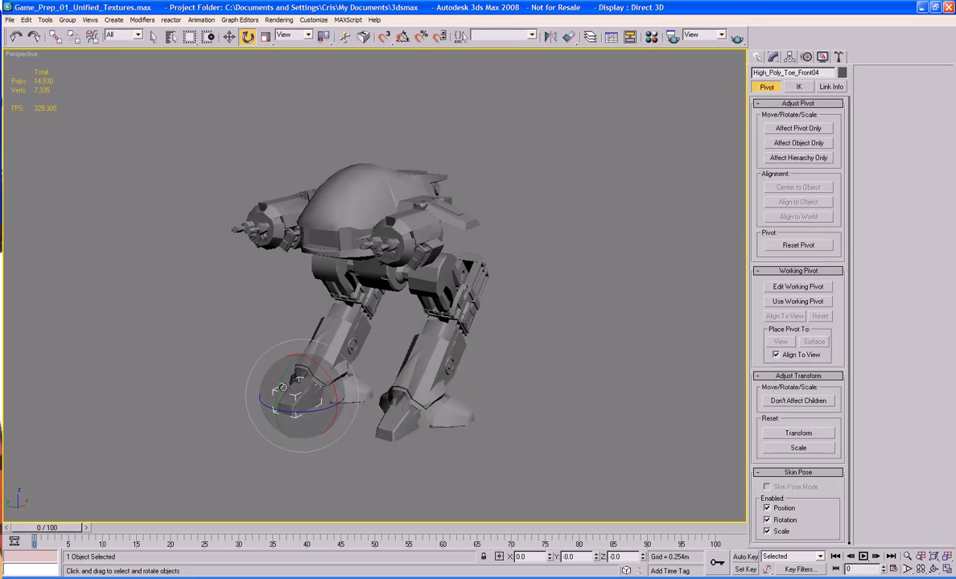
pyautogui.moveTo(277, 384); pyautogui.dragTo(282, 433)
pyautogui.hotkey('ctrl', 'z')
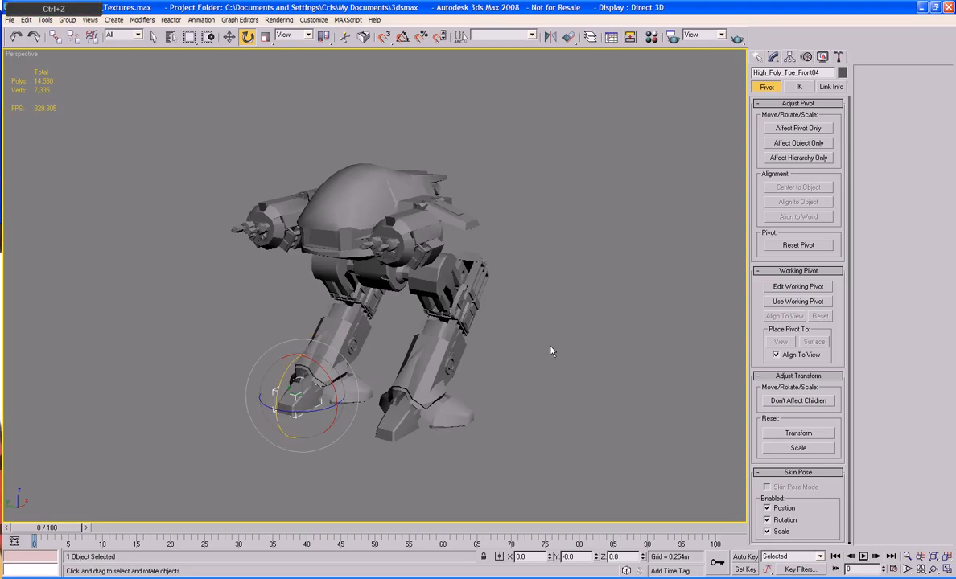
# - Select Upper_Leg_03 and show edged faces on the robot's legs
pyautogui.click(510, 320)
pyautogui.keyDown('alt'); pyautogui.moveTo(510, 321); pyautogui.dragTo(390, 373, button='middle'); pyautogui.keyUp('alt')
pyautogui.scroll(5, 463, 327)
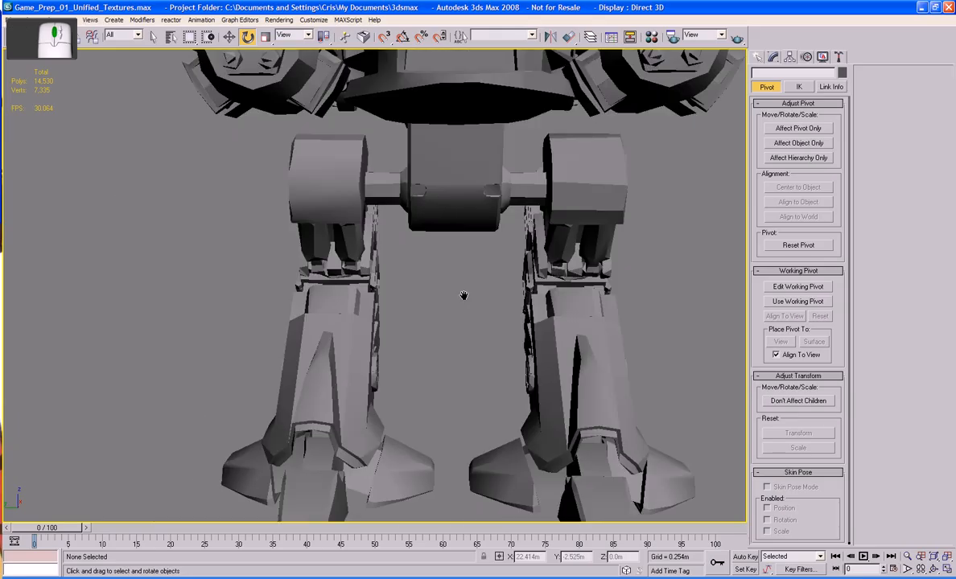
pyautogui.scroll(-6, 486, 296)
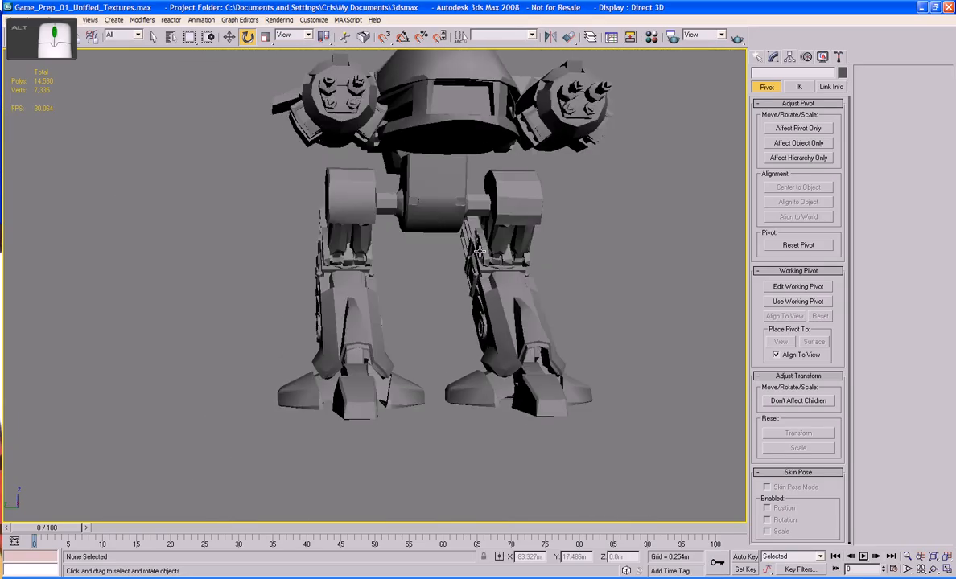
pyautogui.click(369, 196)
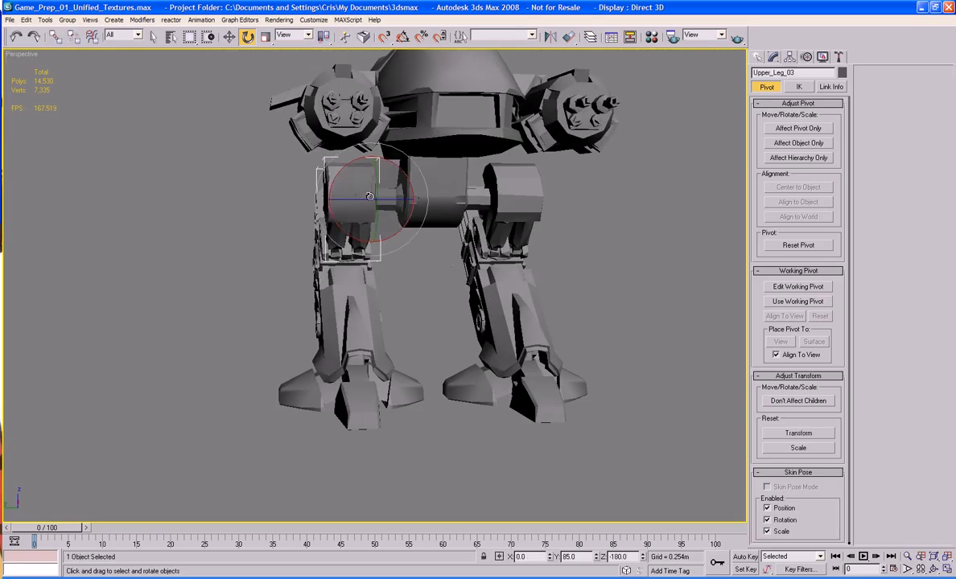
pyautogui.press('F4')
pyautogui.scroll(4, 354, 233)
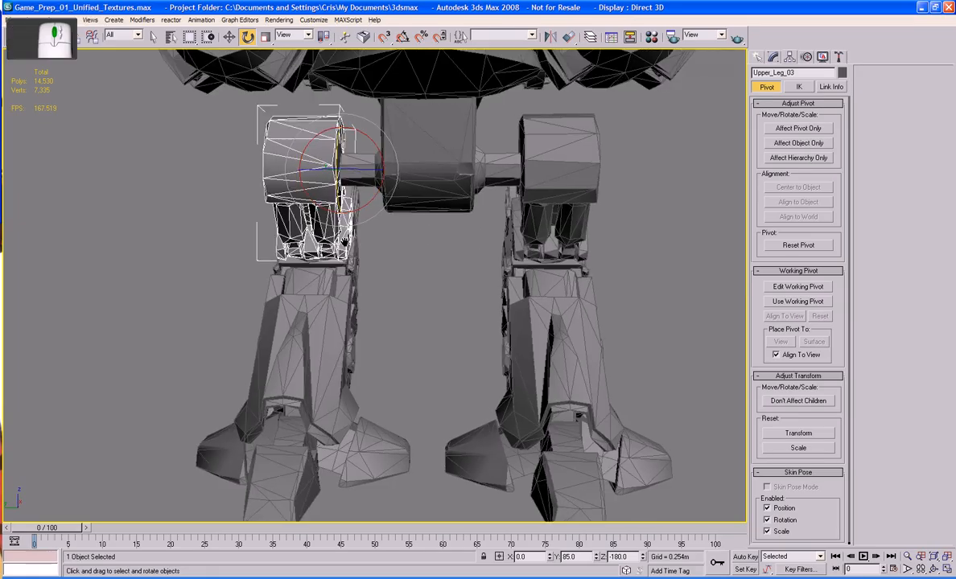
# - Link Object02, the plate at the back of the knee, to Upper_Leg_03
pyautogui.click(54, 36)
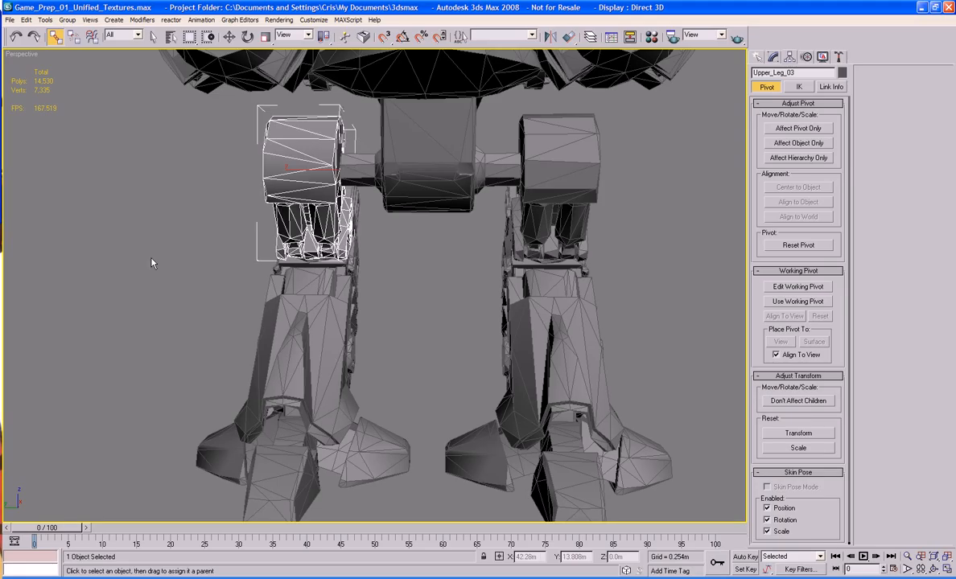
pyautogui.keyDown('alt'); pyautogui.moveTo(152, 260); pyautogui.dragTo(103, 300, button='middle'); pyautogui.keyUp('alt')
pyautogui.click(103, 301)
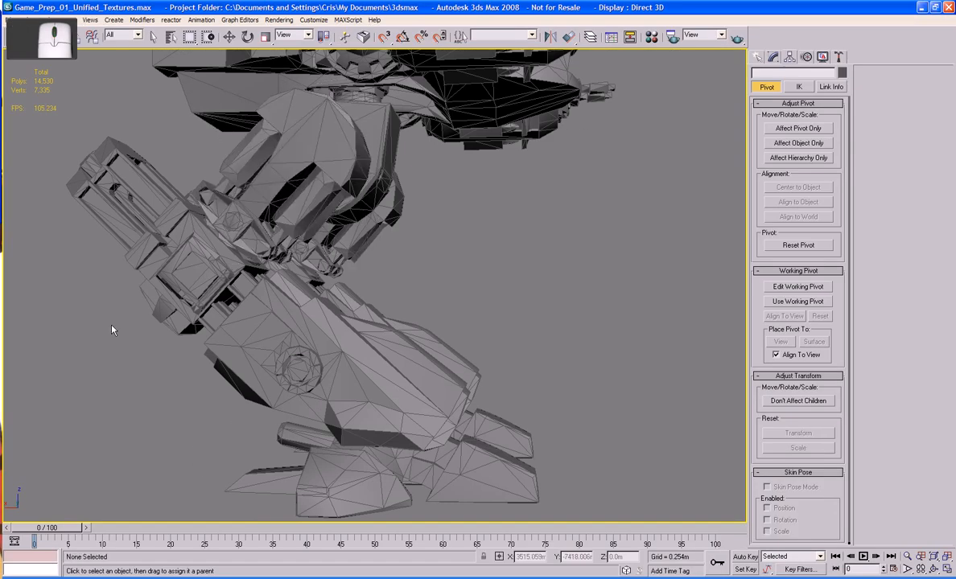
pyautogui.click(227, 241)
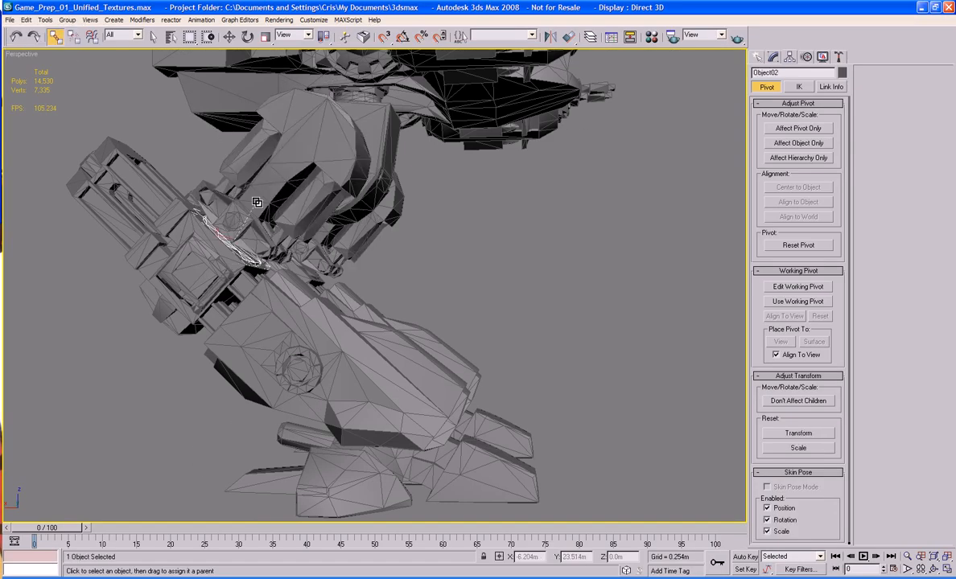
pyautogui.moveTo(257, 202); pyautogui.dragTo(271, 173)
# - Link Knee02, Knee_reverse_leg_part04 and Lower_Leg_03 in a parent-child chain below Object02
pyautogui.click(197, 265)
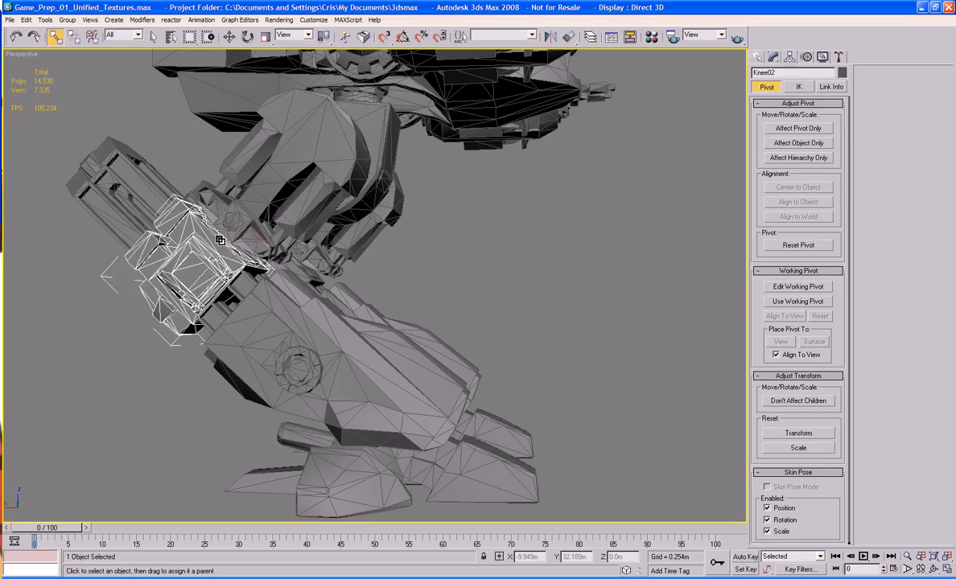
pyautogui.click(123, 244)
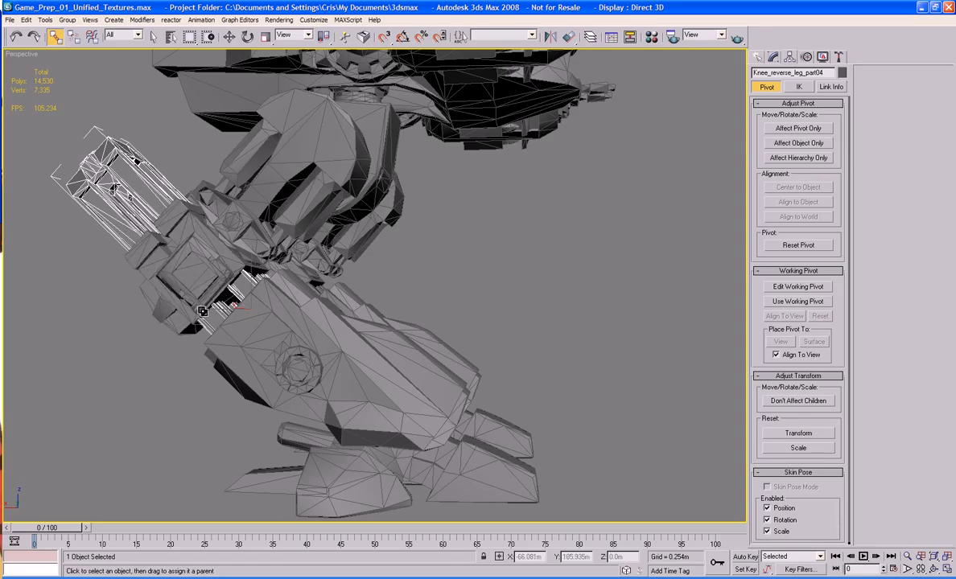
pyautogui.click(232, 333)
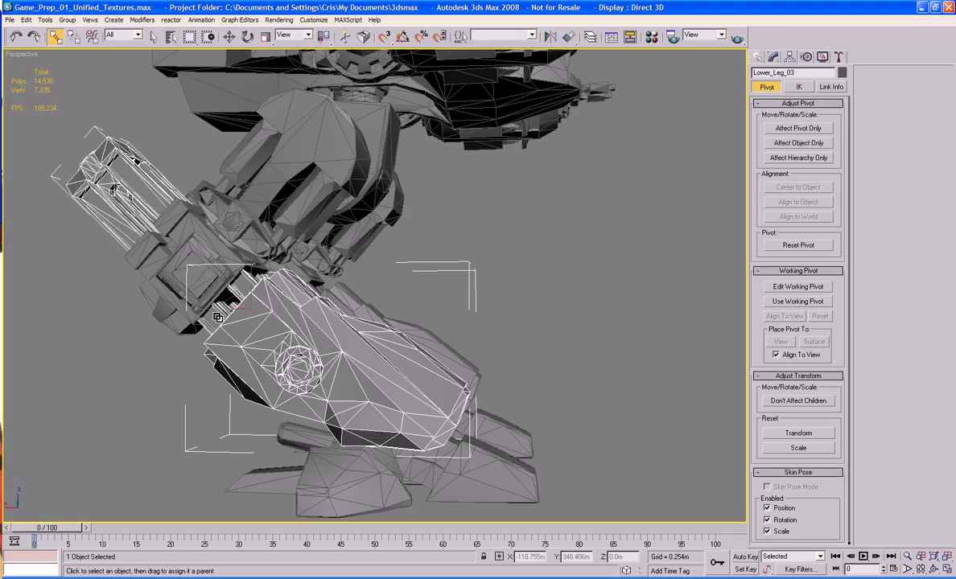
# - Link Foot_02 to Lower_Leg_03
pyautogui.keyDown('alt'); pyautogui.moveTo(218, 317); pyautogui.dragTo(306, 334, button='middle'); pyautogui.keyUp('alt')
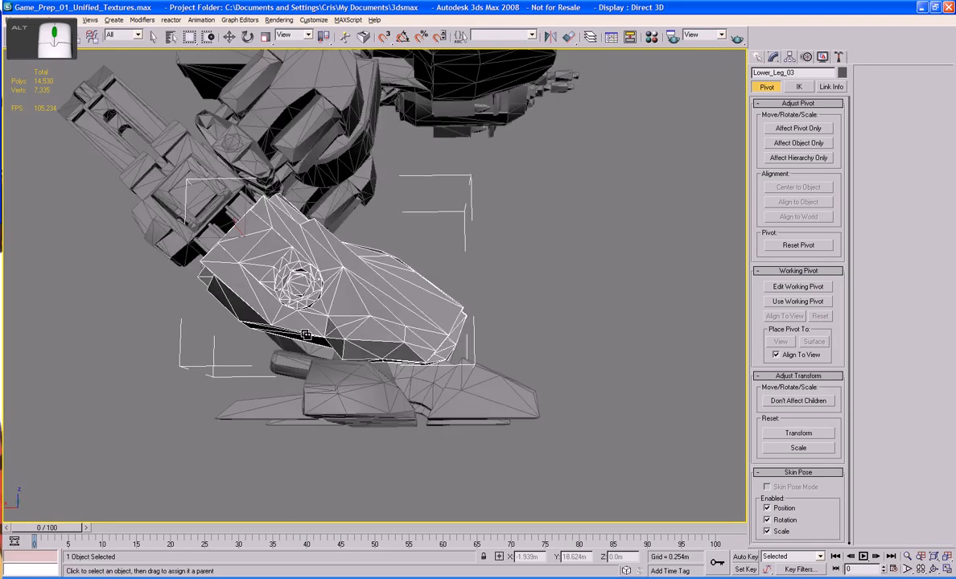
pyautogui.click(411, 376)
pyautogui.click(411, 380)
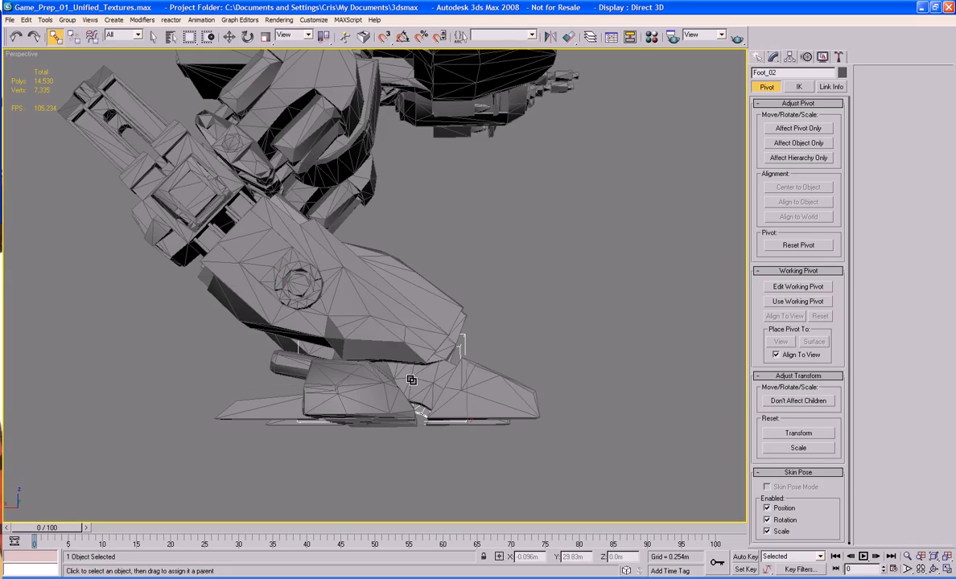
pyautogui.click(411, 379)
pyautogui.moveTo(411, 380); pyautogui.dragTo(399, 304)
# - Link High_Poly_Toe_Front04 and the side toe next to it to Lower_Leg_03
pyautogui.keyDown('alt'); pyautogui.moveTo(465, 311); pyautogui.dragTo(455, 378, button='middle'); pyautogui.keyUp('alt')
pyautogui.click(458, 405)
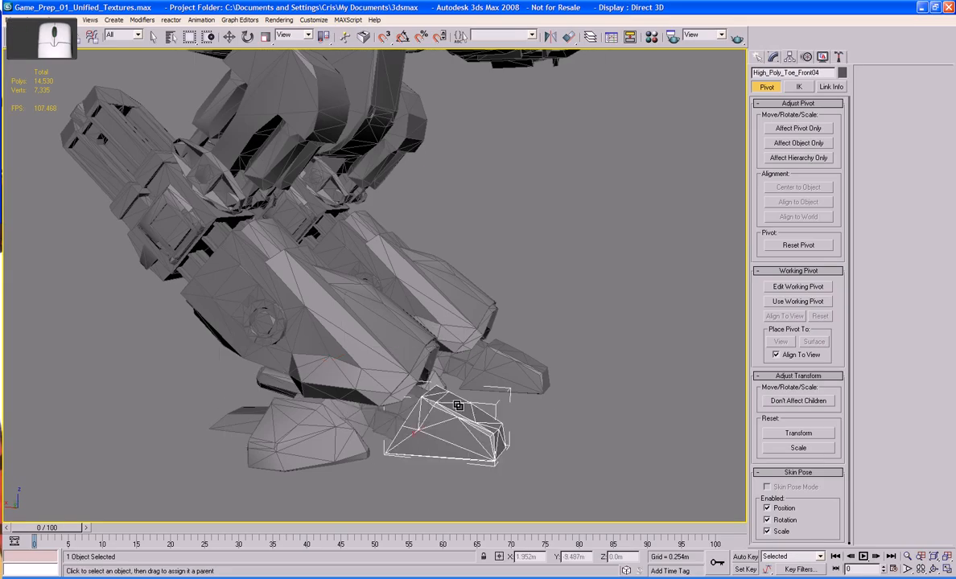
pyautogui.moveTo(458, 406); pyautogui.dragTo(358, 321)
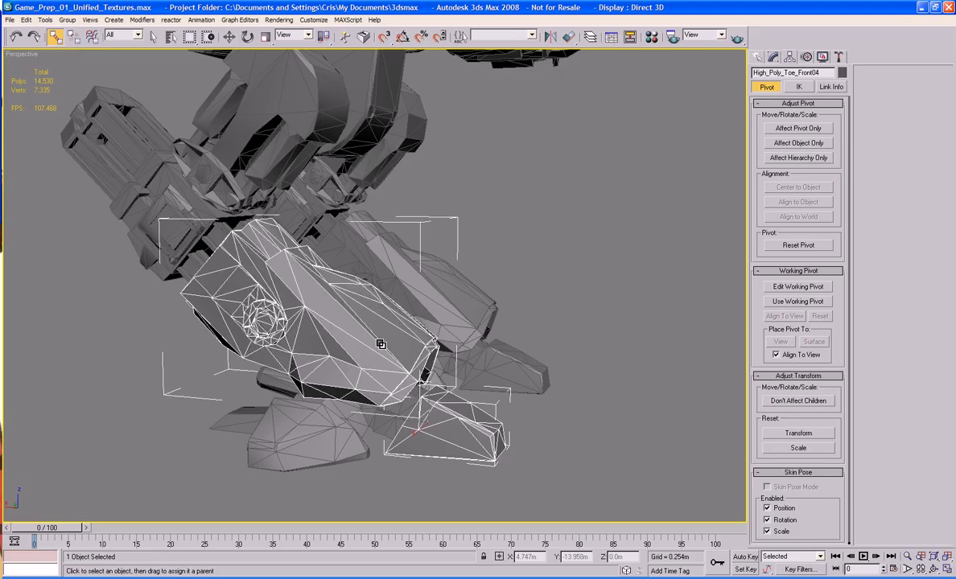
pyautogui.click(304, 443)
pyautogui.moveTo(303, 443); pyautogui.dragTo(303, 322)
# - Link Rear_Toe_03 and Side_Toe_11 to Lower_Leg_03, and clear the selection
pyautogui.keyDown('alt'); pyautogui.moveTo(303, 322); pyautogui.dragTo(329, 387, button='middle'); pyautogui.keyUp('alt')
pyautogui.click(326, 440)
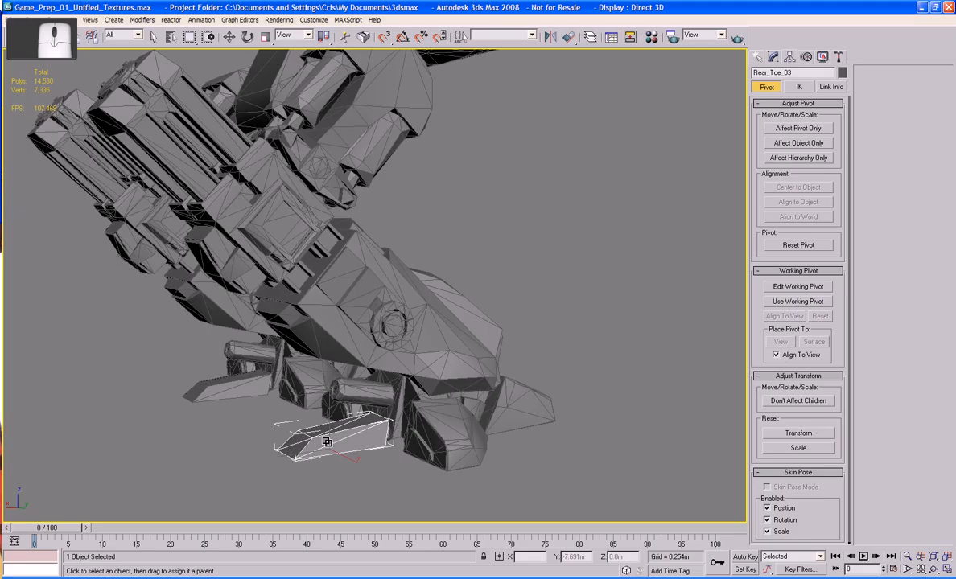
pyautogui.moveTo(326, 440); pyautogui.dragTo(376, 326)
pyautogui.keyDown('alt'); pyautogui.moveTo(327, 400); pyautogui.dragTo(362, 399, button='middle'); pyautogui.keyUp('alt')
pyautogui.click(363, 404)
pyautogui.moveTo(362, 403); pyautogui.dragTo(408, 348)
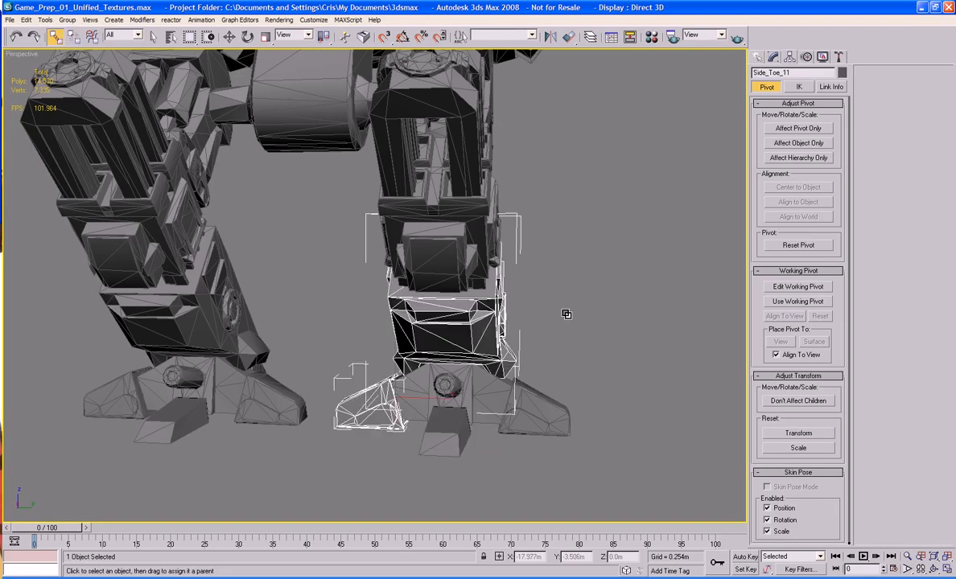
pyautogui.click(565, 318)
# - Test-rotate H_Hip_Pin01 to check the linked leg parts, and undo the rotation
pyautogui.keyDown('alt'); pyautogui.moveTo(566, 318); pyautogui.dragTo(416, 337, button='middle'); pyautogui.keyUp('alt')
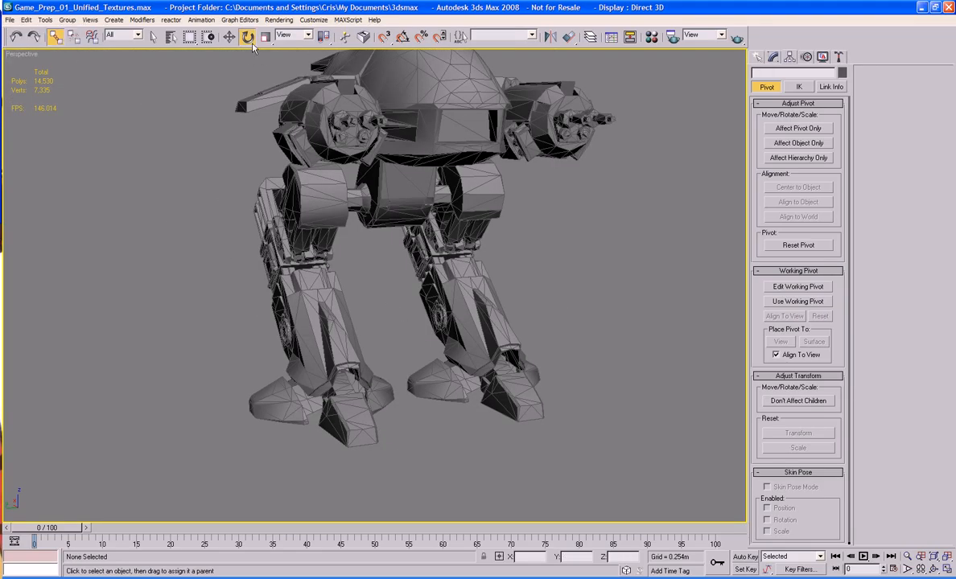
pyautogui.press('e')
pyautogui.click(357, 199)
pyautogui.moveTo(389, 201); pyautogui.dragTo(383, 149)
pyautogui.hotkey('ctrl', 'z')
# - Select the front toe, both side toes and the rear toe around Foot_03, and link them to Foot_03
pyautogui.scroll(8, 390, 326)
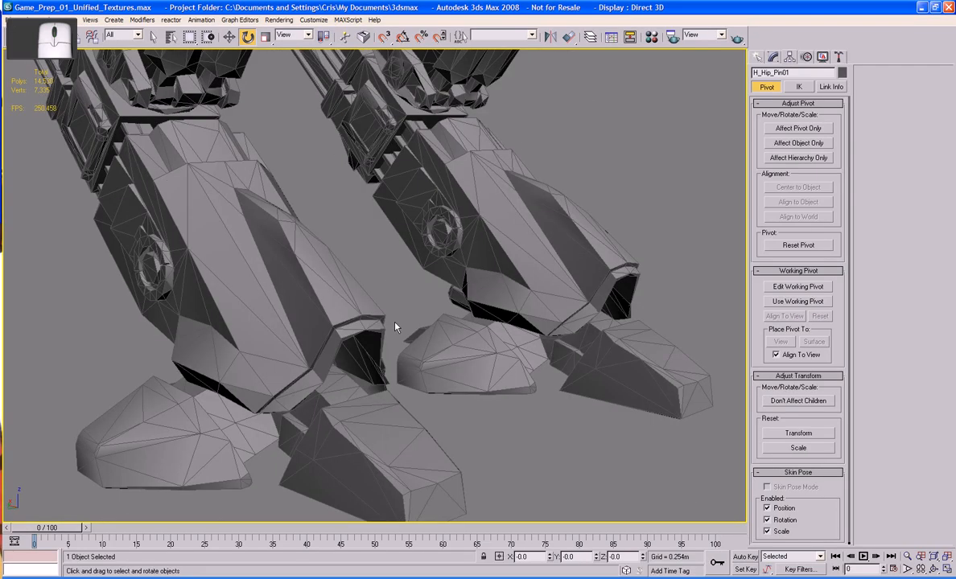
pyautogui.scroll(-6, 395, 327)
pyautogui.click(358, 354)
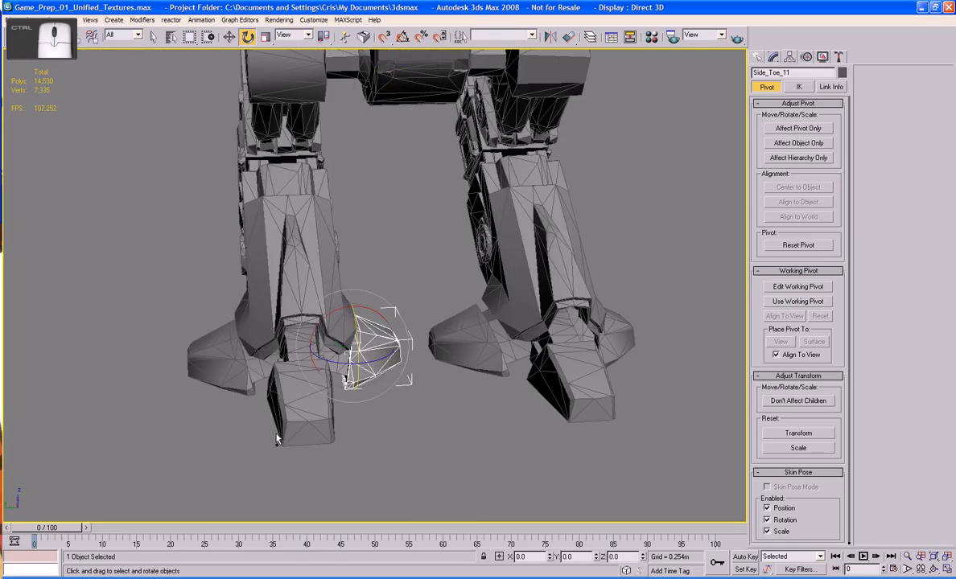
pyautogui.keyDown('ctrl'); pyautogui.click(295, 419); pyautogui.keyUp('ctrl')
pyautogui.keyDown('ctrl'); pyautogui.click(217, 362); pyautogui.keyUp('ctrl')
pyautogui.keyDown('alt'); pyautogui.moveTo(211, 364); pyautogui.dragTo(303, 341, button='middle'); pyautogui.keyUp('alt')
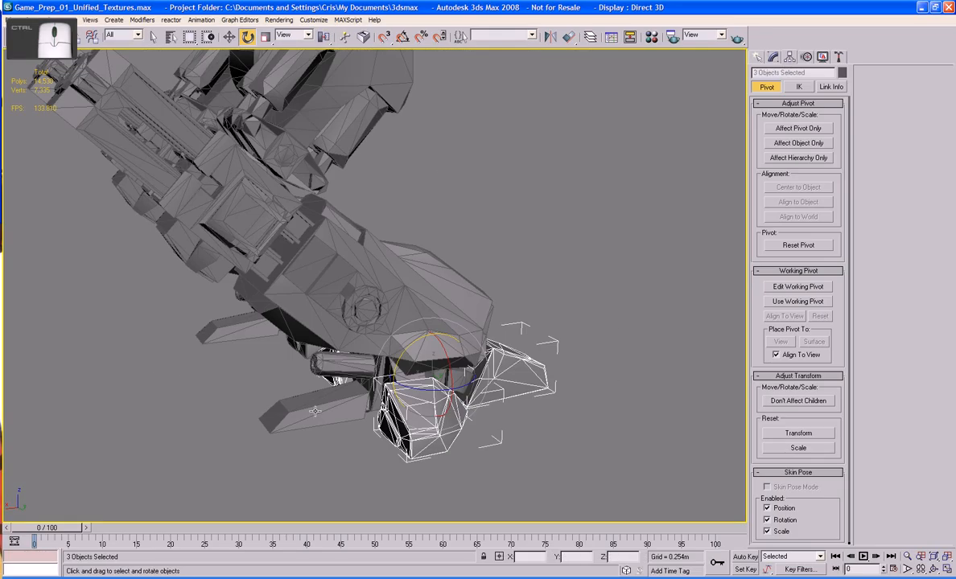
pyautogui.keyDown('ctrl'); pyautogui.click(317, 416); pyautogui.keyUp('ctrl')
pyautogui.keyDown('alt'); pyautogui.moveTo(317, 416); pyautogui.dragTo(263, 275, button='middle'); pyautogui.keyUp('alt')
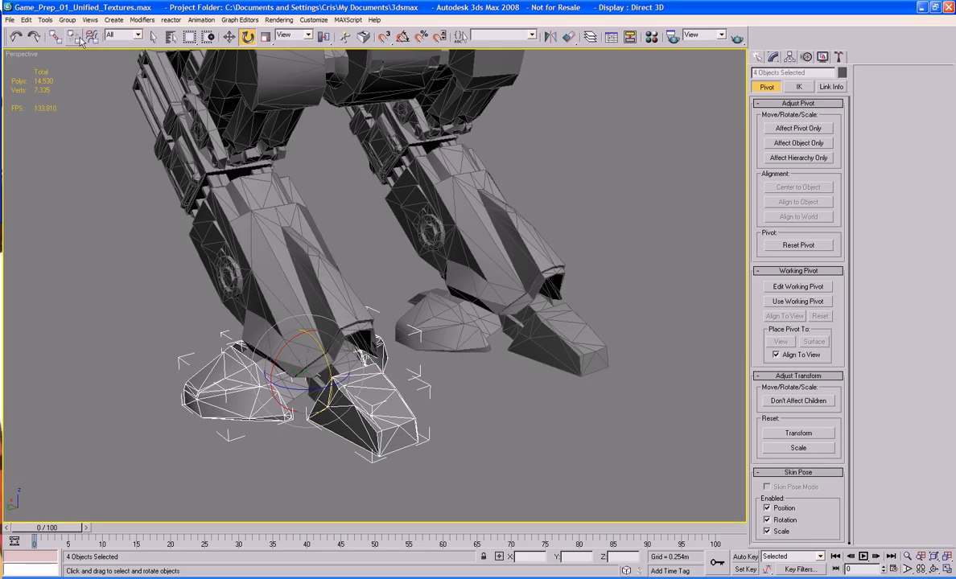
pyautogui.click(55, 36)
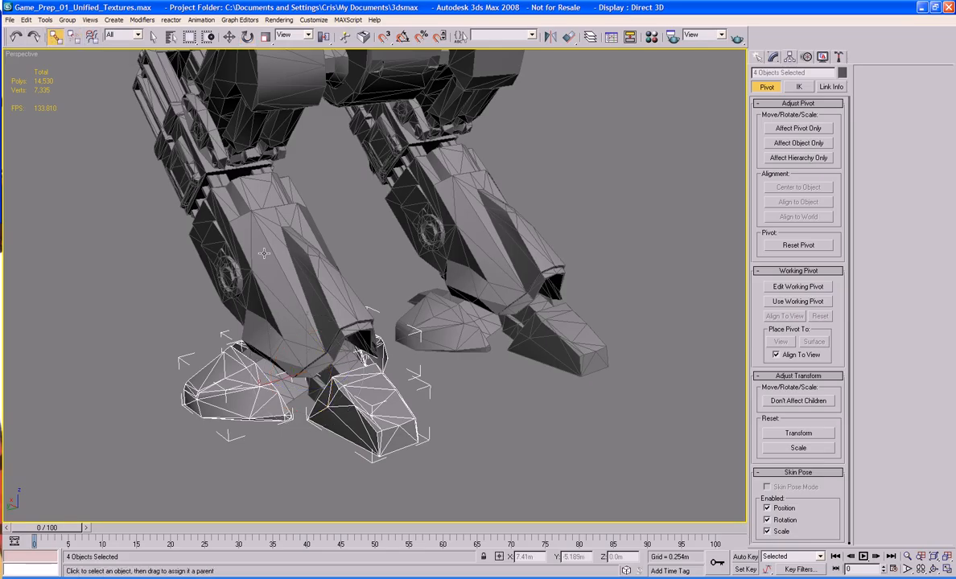
pyautogui.moveTo(372, 391); pyautogui.dragTo(349, 366)
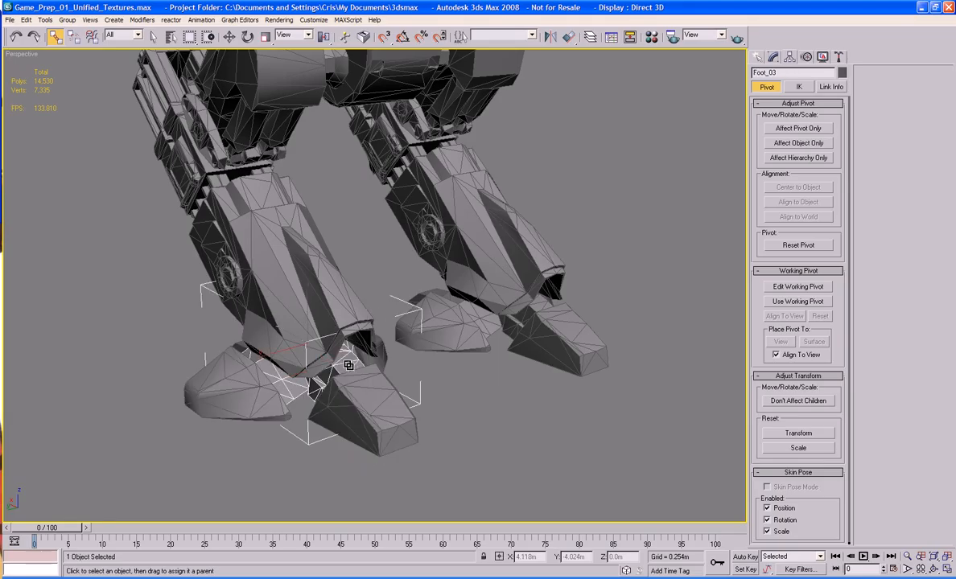
# - Link Foot_03 to Lower_Leg_03
pyautogui.click(338, 324)
pyautogui.keyDown('alt'); pyautogui.moveTo(338, 324); pyautogui.dragTo(314, 216, button='middle'); pyautogui.keyUp('alt')
pyautogui.rightClick(429, 111)
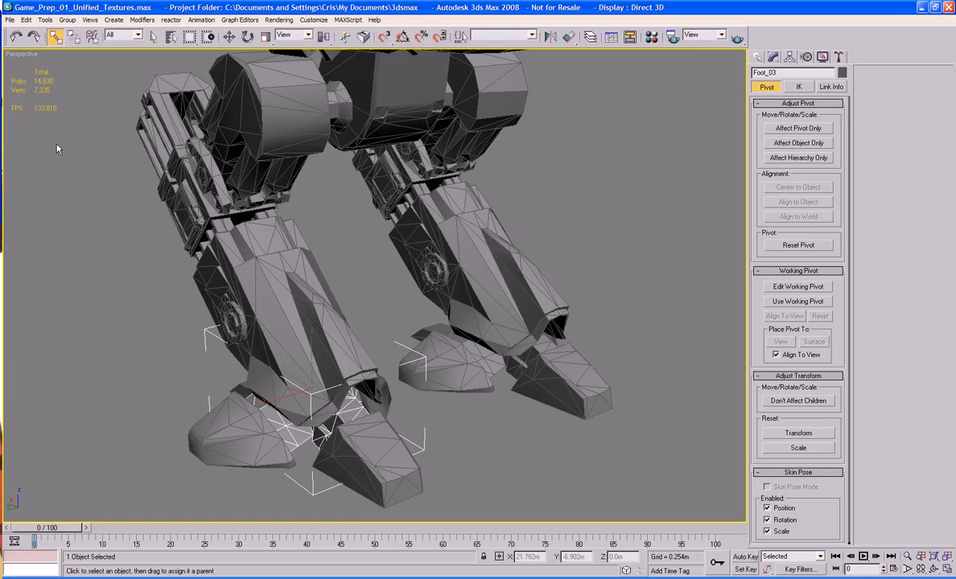
# - Test-rotate H_Hip_Pin01 again to check that the foot and toes follow the leg, and undo the rotation
pyautogui.press('e')
pyautogui.click(319, 99)
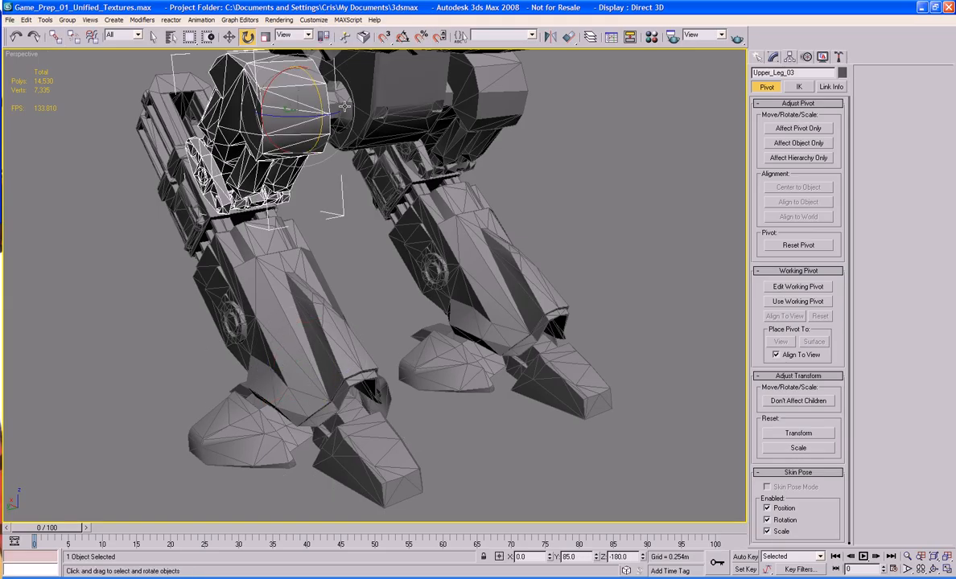
pyautogui.click(348, 103)
pyautogui.moveTo(374, 109); pyautogui.dragTo(373, 50)
pyautogui.hotkey('ctrl', 'z')
# - Link H_Hip_Pin to the central hip block and Upper_Leg_02 to H_Hip_Pin
pyautogui.scroll(-6, 397, 122)
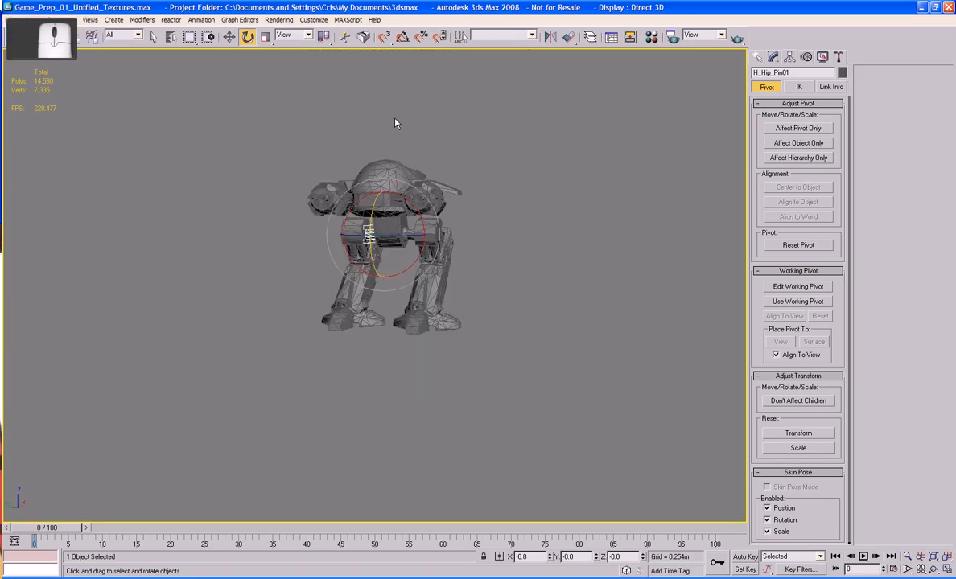
pyautogui.keyDown('alt'); pyautogui.moveTo(397, 121); pyautogui.dragTo(390, 131, button='middle'); pyautogui.keyUp('alt')
pyautogui.scroll(5, 518, 192)
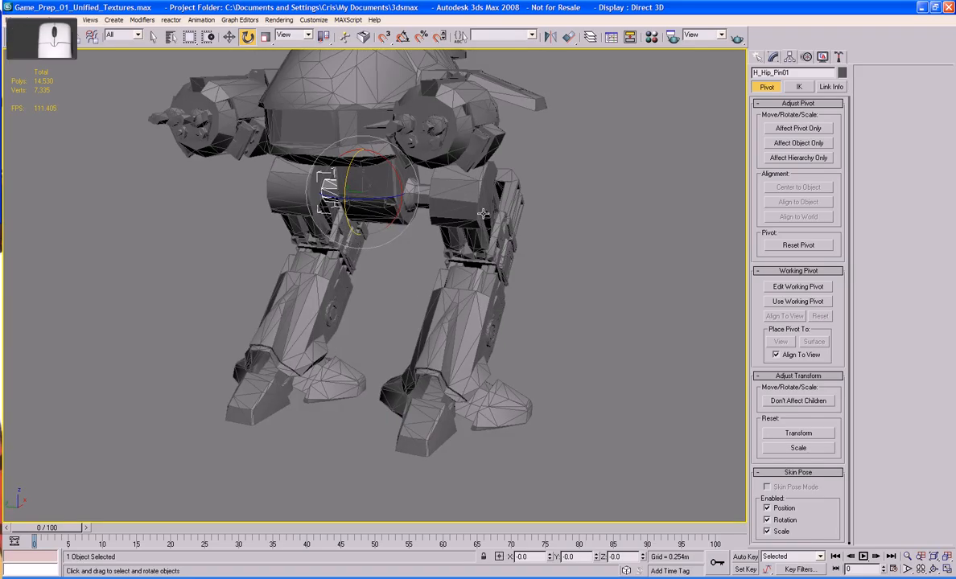
pyautogui.moveTo(518, 192); pyautogui.dragTo(432, 189, button='middle')
pyautogui.scroll(3, 426, 227)
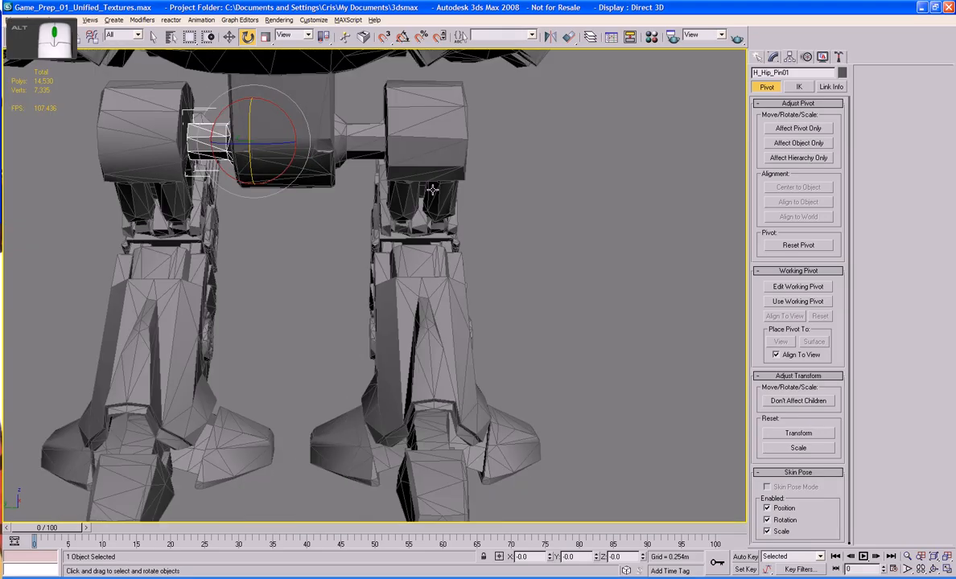
pyautogui.click(352, 135)
pyautogui.moveTo(346, 128); pyautogui.dragTo(347, 106, button='middle')
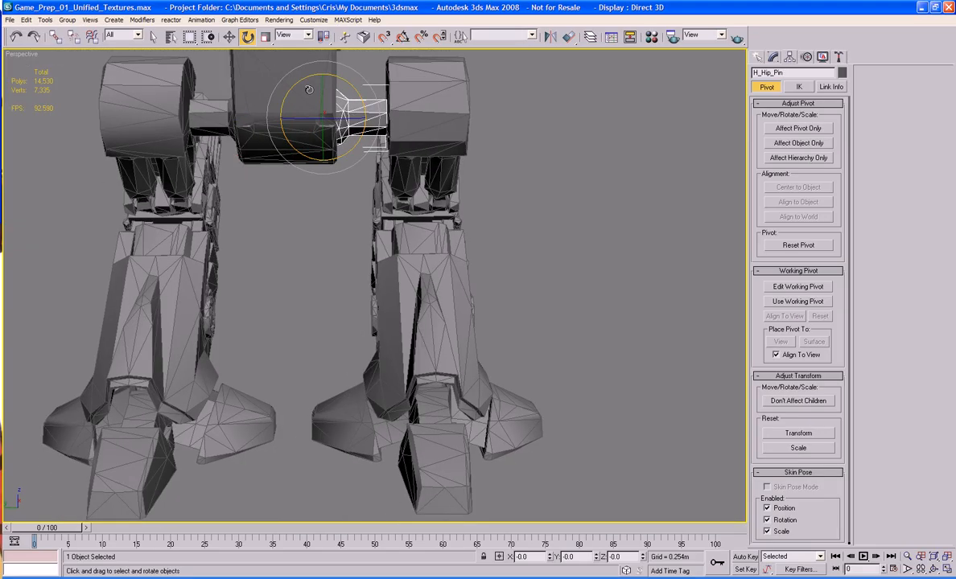
pyautogui.click(55, 37)
pyautogui.moveTo(331, 111); pyautogui.dragTo(284, 96)
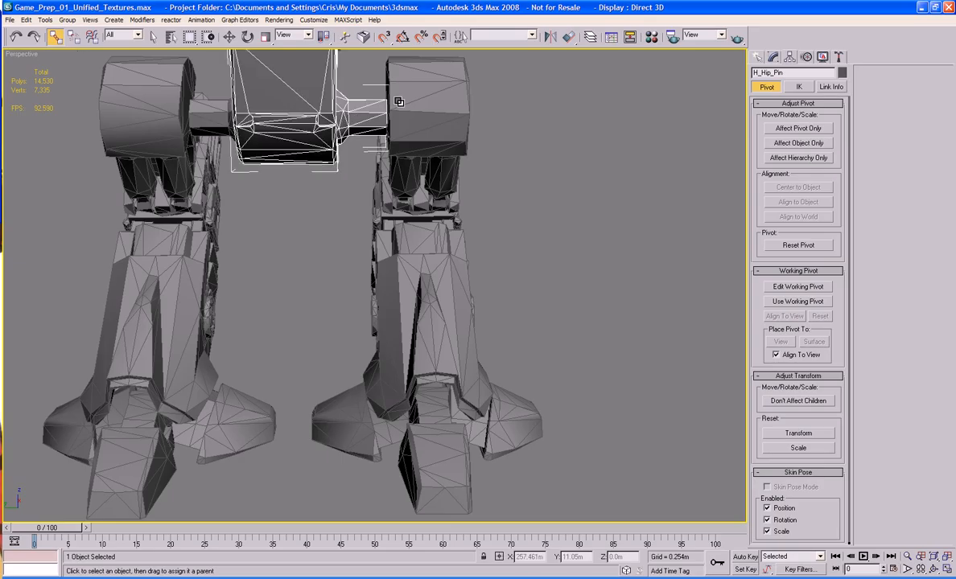
pyautogui.moveTo(399, 102); pyautogui.dragTo(348, 114)
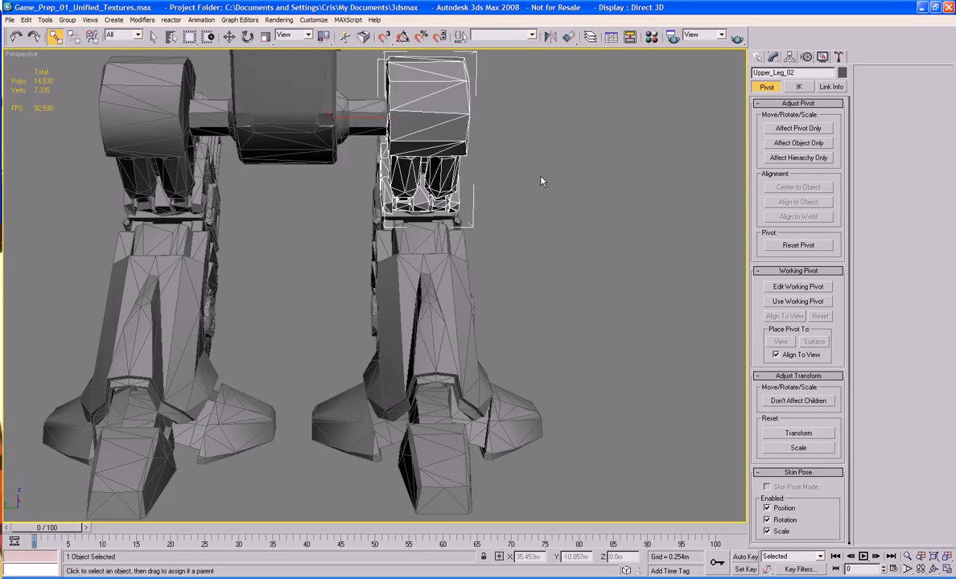
# - Link Object01 to Upper_Leg_02 and Knee01 to Object01
pyautogui.keyDown('alt'); pyautogui.moveTo(540, 181); pyautogui.dragTo(442, 193, button='middle'); pyautogui.keyUp('alt')
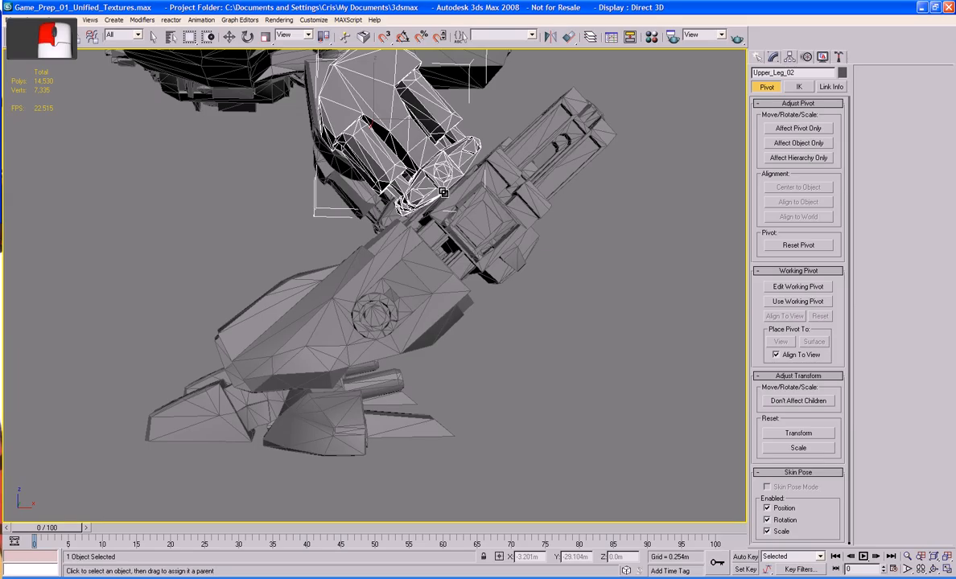
pyautogui.moveTo(442, 192); pyautogui.dragTo(402, 139)
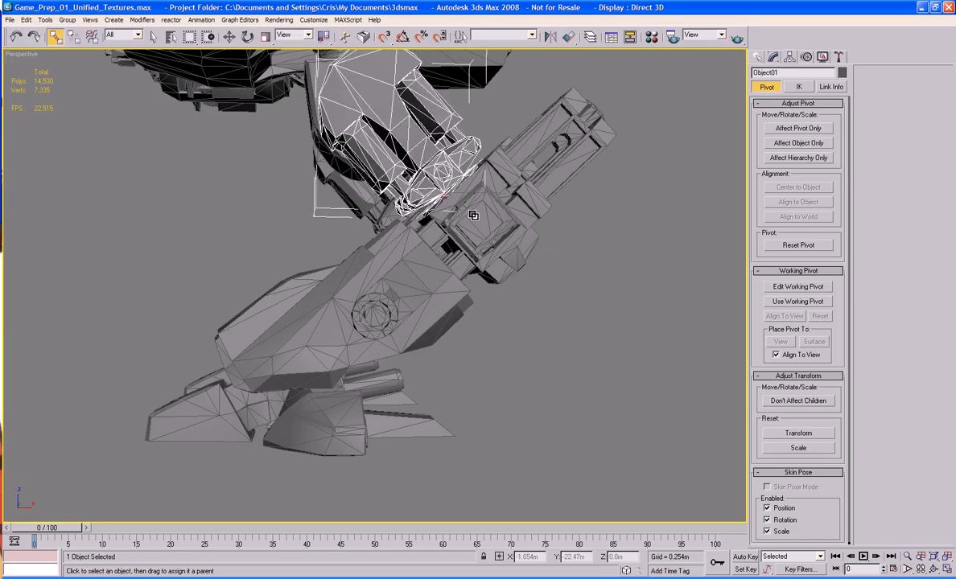
pyautogui.click(476, 219)
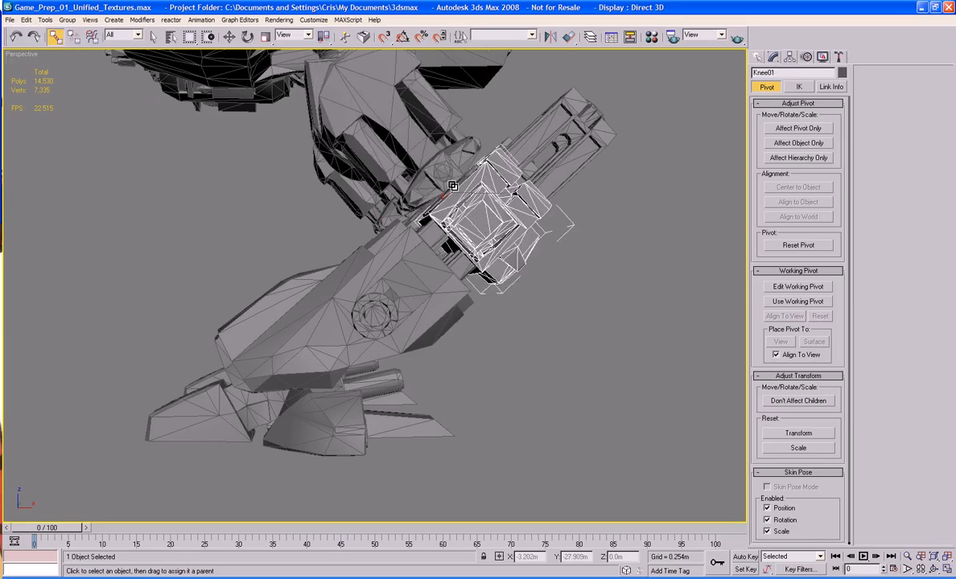
pyautogui.moveTo(452, 186); pyautogui.dragTo(455, 183)
# - Link Knee_reverse_leg_part01, the adjoining lower leg and Foot_02 in a parent-child chain below Knee01
pyautogui.click(547, 151)
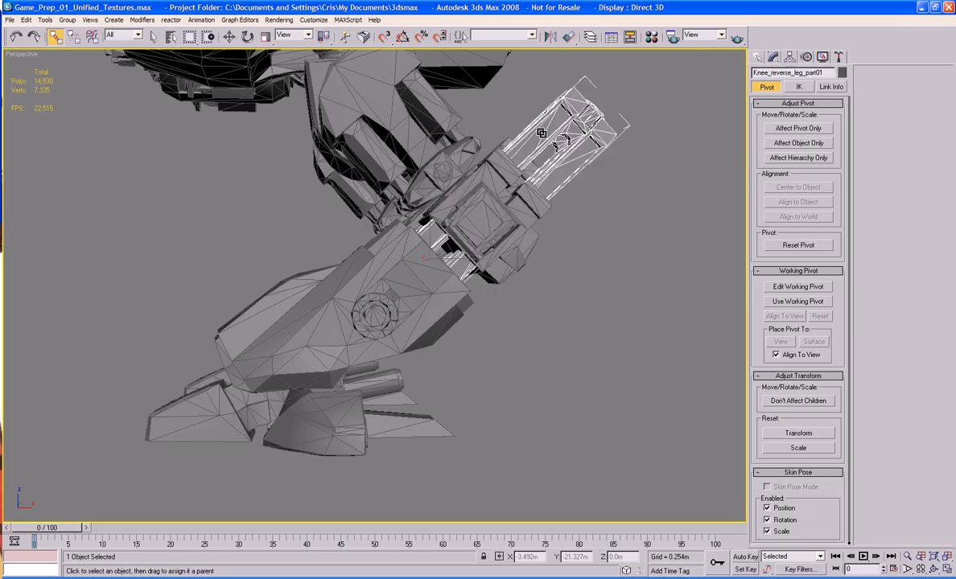
pyautogui.moveTo(538, 208); pyautogui.dragTo(534, 207)
pyautogui.moveTo(448, 315); pyautogui.dragTo(561, 170)
pyautogui.click(275, 396)
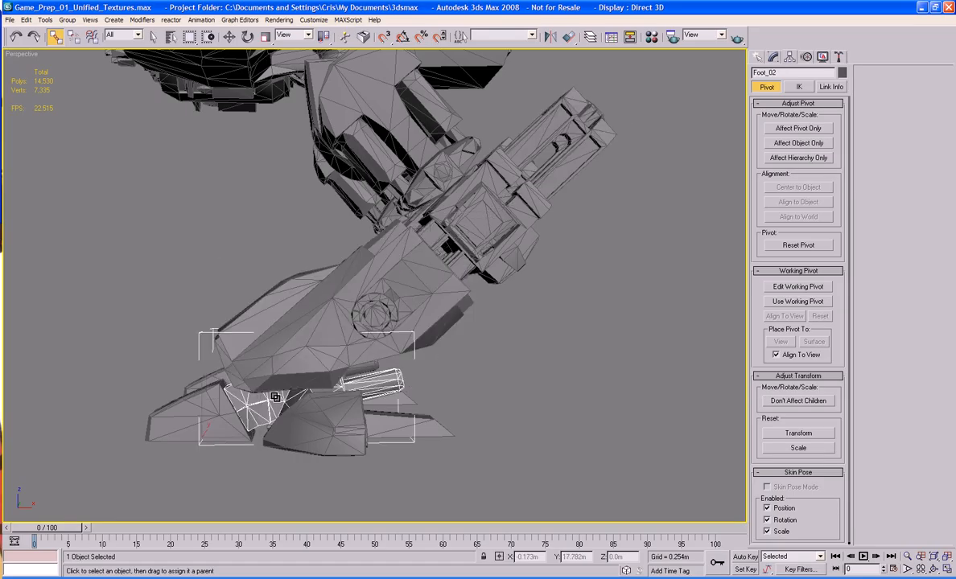
pyautogui.moveTo(275, 397); pyautogui.dragTo(273, 351)
# - Select the front, side and rear toes around Foot_02 and link them to Foot_02
pyautogui.keyDown('alt'); pyautogui.moveTo(272, 352); pyautogui.dragTo(343, 444, button='middle'); pyautogui.keyUp('alt')
pyautogui.rightClick(344, 445)
pyautogui.click(330, 462)
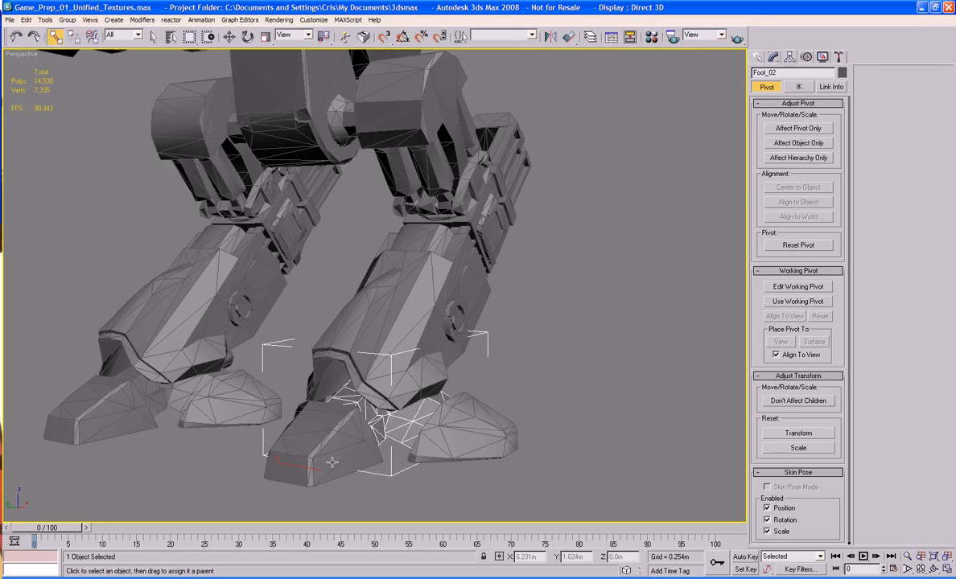
pyautogui.click(330, 462)
pyautogui.keyDown('ctrl'); pyautogui.click(441, 443); pyautogui.keyUp('ctrl')
pyautogui.keyDown('ctrl'); pyautogui.click(409, 436); pyautogui.keyUp('ctrl')
pyautogui.keyDown('alt'); pyautogui.moveTo(441, 443); pyautogui.dragTo(377, 443, button='middle'); pyautogui.keyUp('alt')
pyautogui.keyDown('ctrl'); pyautogui.click(397, 402); pyautogui.keyUp('ctrl')
pyautogui.moveTo(397, 402); pyautogui.dragTo(362, 403)
pyautogui.click(411, 447)
# - Test the linked leg by rotating H_Hip_Pin about 30 degrees around Y, and undo the rotation
pyautogui.keyDown('alt'); pyautogui.moveTo(411, 446); pyautogui.dragTo(504, 415, button='middle'); pyautogui.keyUp('alt')
pyautogui.press('e')
pyautogui.click(365, 114)
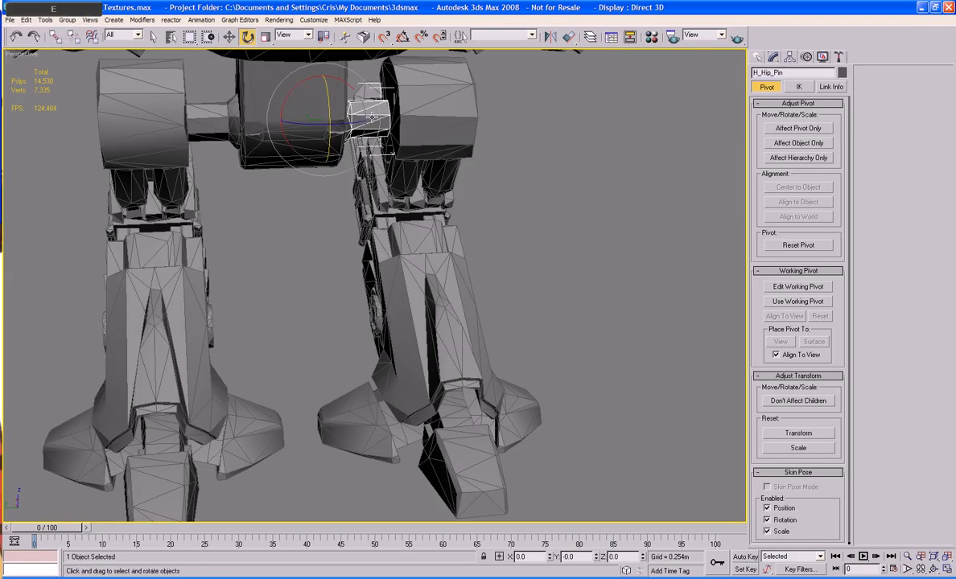
pyautogui.moveTo(328, 120); pyautogui.dragTo(326, 142)
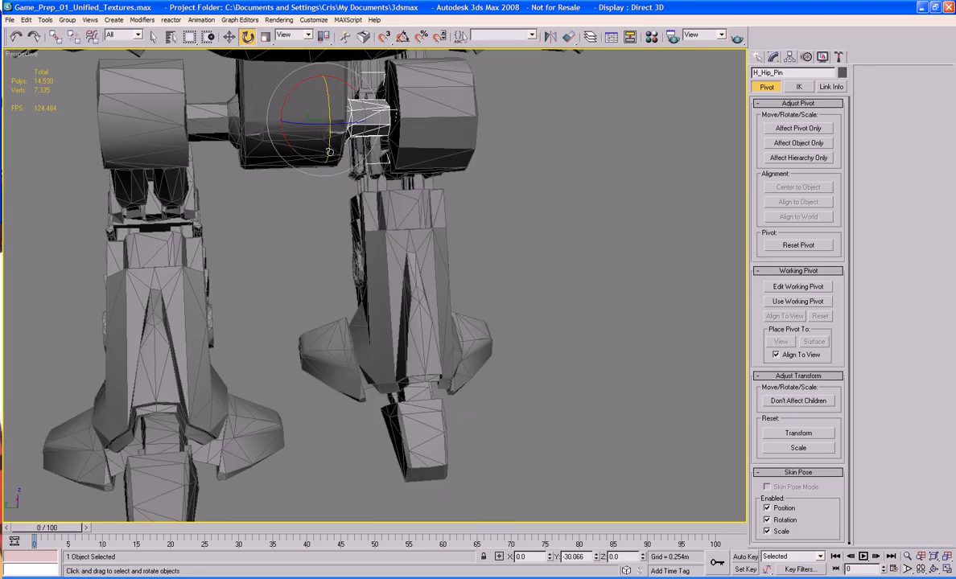
pyautogui.hotkey('ctrl', 'z')
# - Link H_Torso to the waist joint Sphere02 and Sphere02 to the central hip block H_Hips
pyautogui.scroll(-3, 392, 163)
pyautogui.keyDown('alt'); pyautogui.moveTo(392, 162); pyautogui.dragTo(448, 259, button='middle'); pyautogui.keyUp('alt')
pyautogui.scroll(2, 448, 259)
pyautogui.keyDown('alt'); pyautogui.moveTo(380, 306); pyautogui.dragTo(386, 220, button='middle'); pyautogui.keyUp('alt')
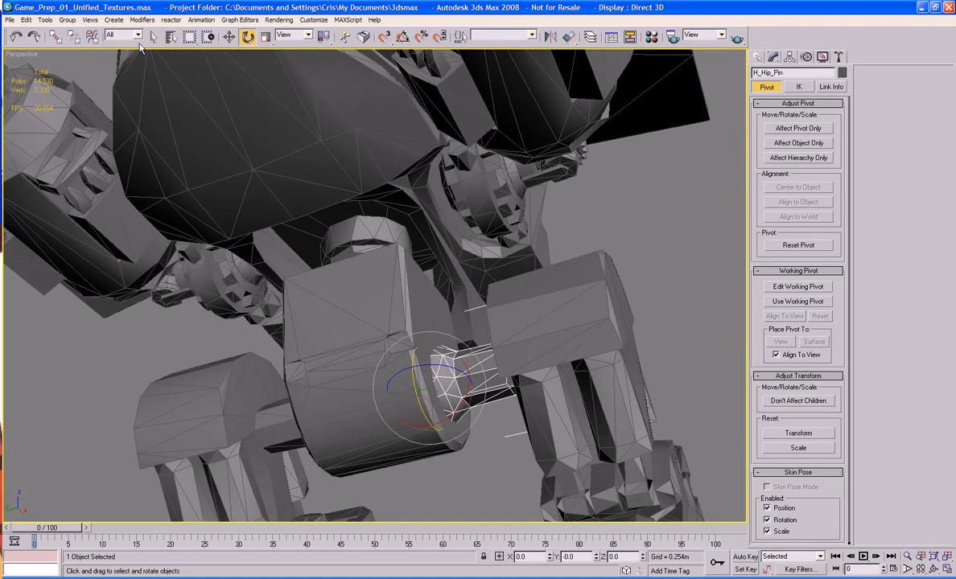
pyautogui.click(55, 36)
pyautogui.click(315, 157)
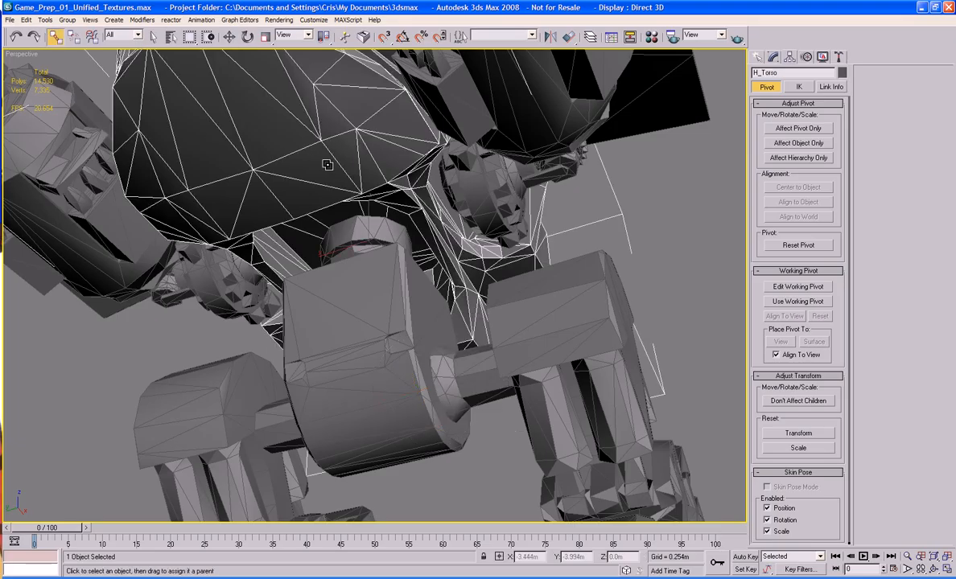
pyautogui.keyDown('ctrl'); pyautogui.click(359, 233); pyautogui.keyUp('ctrl')
pyautogui.click(163, 333)
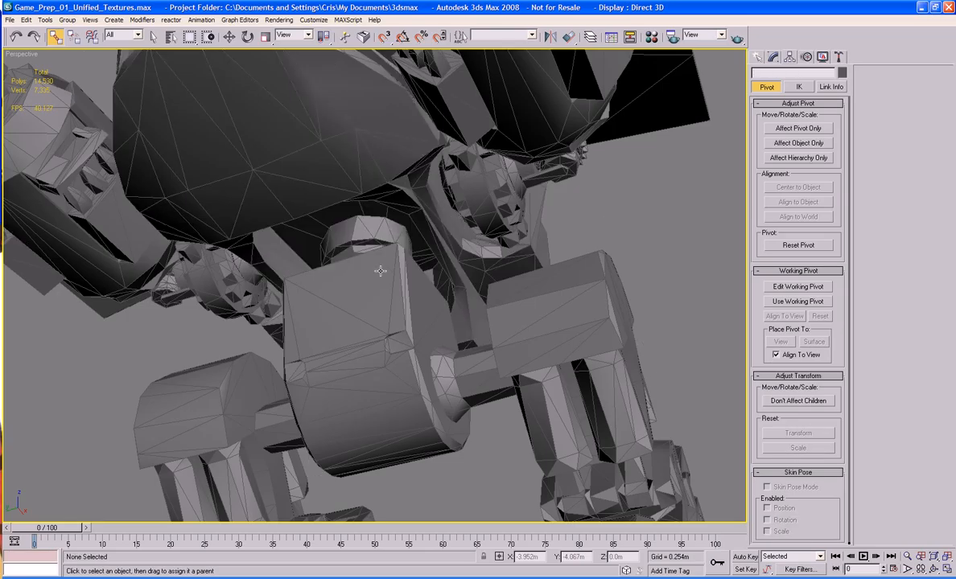
pyautogui.moveTo(363, 241); pyautogui.dragTo(355, 296)
# - Link H_Shoulder_Mount to H_Torso and H_Upper_Arm to H_Shoulder_Mount
pyautogui.scroll(-5, 354, 297)
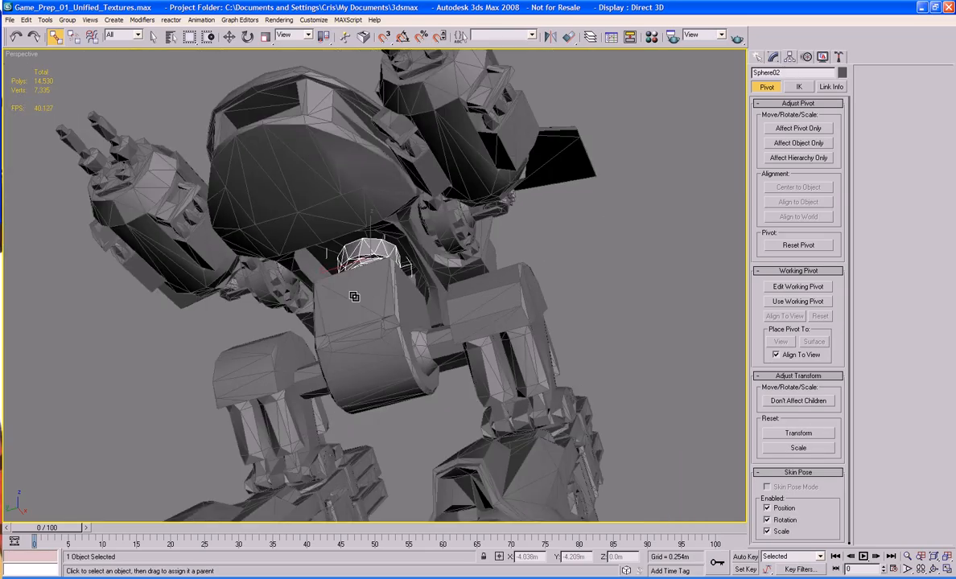
pyautogui.keyDown('alt'); pyautogui.moveTo(355, 297); pyautogui.dragTo(230, 329, button='middle'); pyautogui.keyUp('alt')
pyautogui.scroll(6, 265, 350)
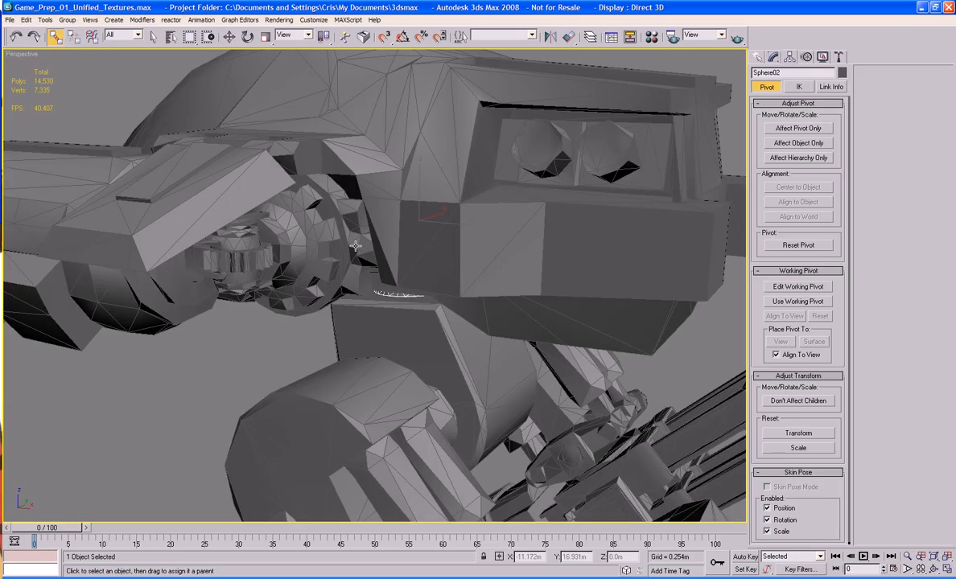
pyautogui.moveTo(332, 230); pyautogui.dragTo(380, 251)
pyautogui.click(268, 263)
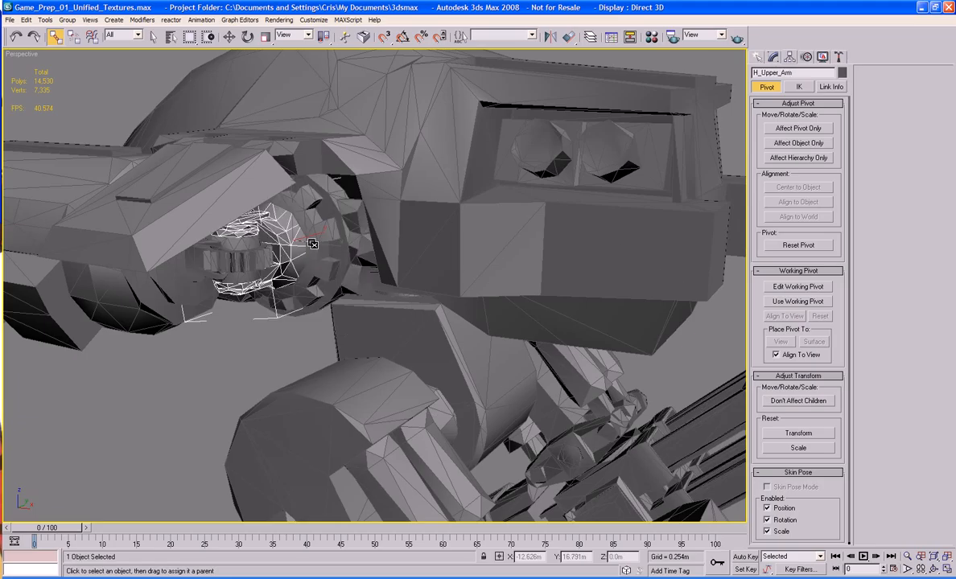
pyautogui.moveTo(312, 233); pyautogui.dragTo(289, 285)
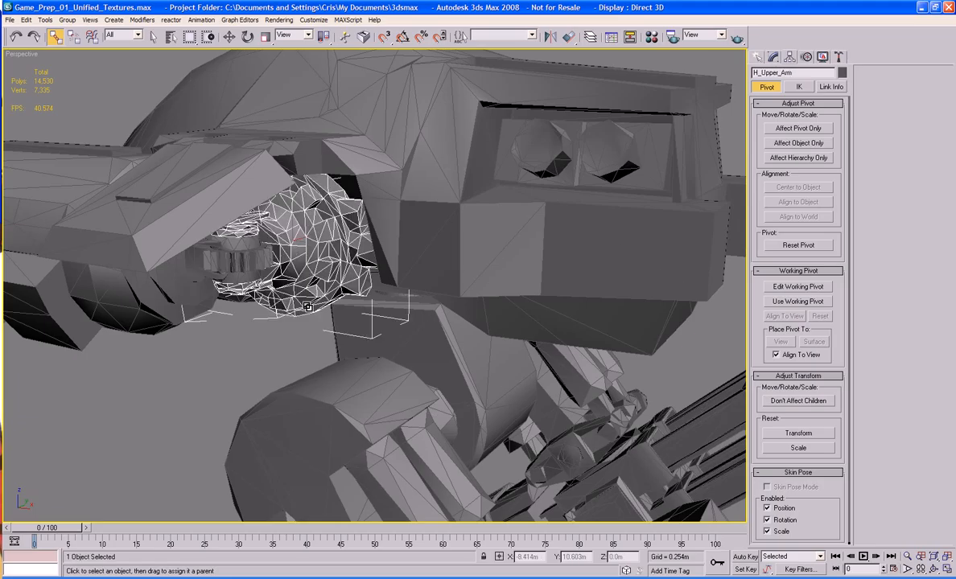
# - Link H_Lower_Arm to H_Upper_Arm and H_Gun_L to H_Lower_Arm
pyautogui.click(233, 266)
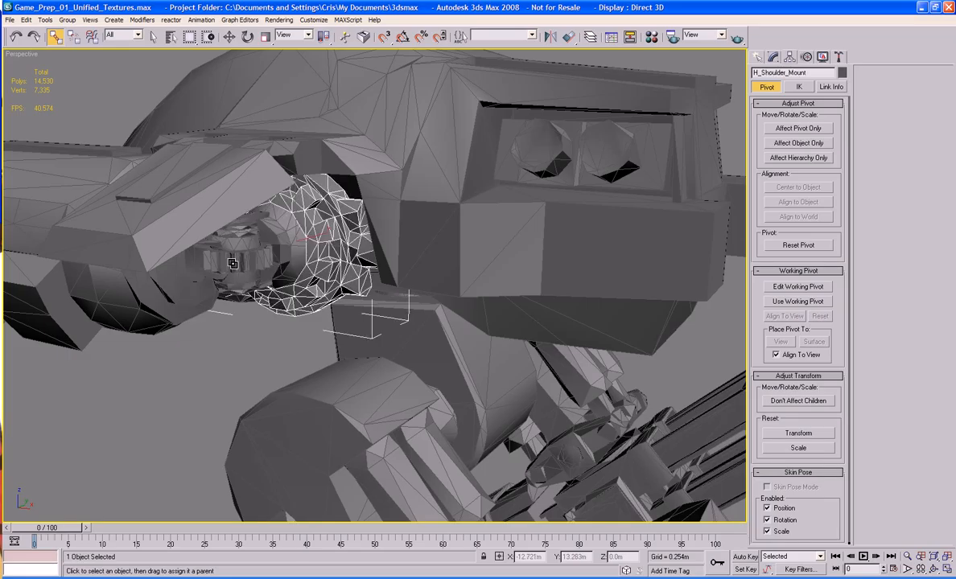
pyautogui.doubleClick(231, 263)
pyautogui.click(209, 265)
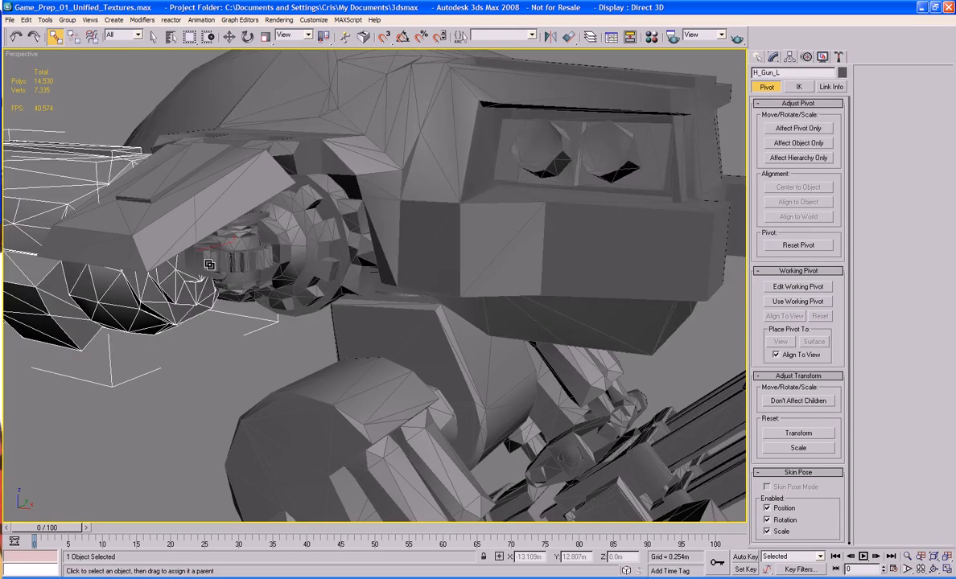
pyautogui.click(209, 265)
pyautogui.click(214, 262)
pyautogui.moveTo(214, 262); pyautogui.dragTo(246, 288)
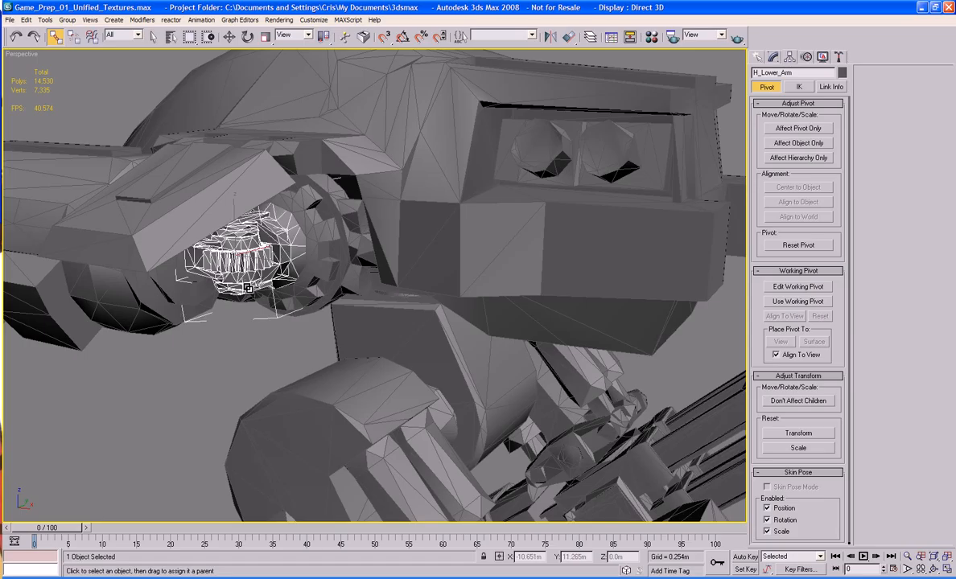
pyautogui.click(150, 283)
pyautogui.moveTo(208, 261); pyautogui.dragTo(217, 259)
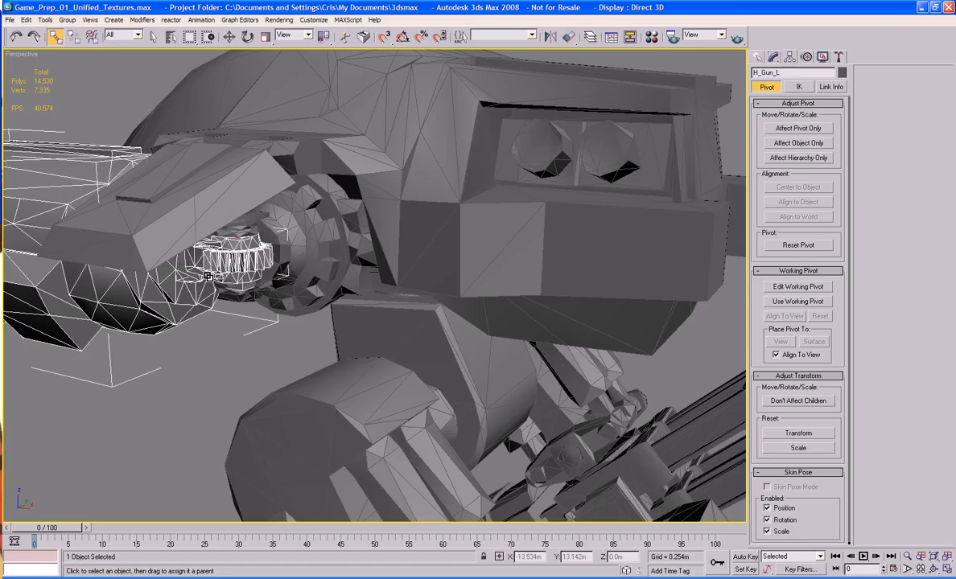
pyautogui.click(221, 309)
# - On the robot's opposite arm, link H_Shoulder_Mount04 to H_Torso and H_Upper_Arm04 to H_Shoulder_Mount04
pyautogui.scroll(-6, 221, 310)
pyautogui.keyDown('alt'); pyautogui.moveTo(418, 306); pyautogui.dragTo(252, 301, button='middle'); pyautogui.keyUp('alt')
pyautogui.scroll(10, 252, 301)
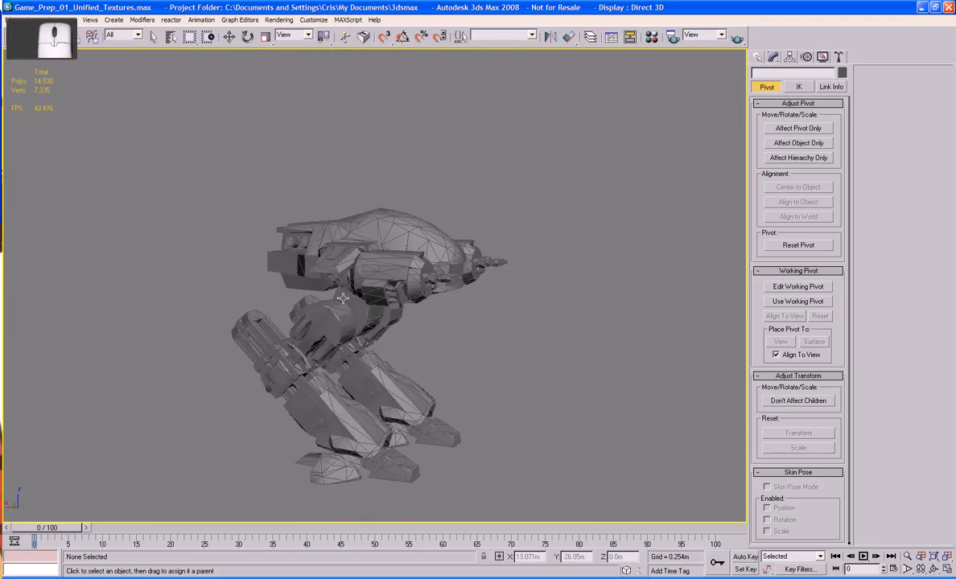
pyautogui.keyDown('alt'); pyautogui.moveTo(343, 201); pyautogui.dragTo(341, 198, button='middle'); pyautogui.keyUp('alt')
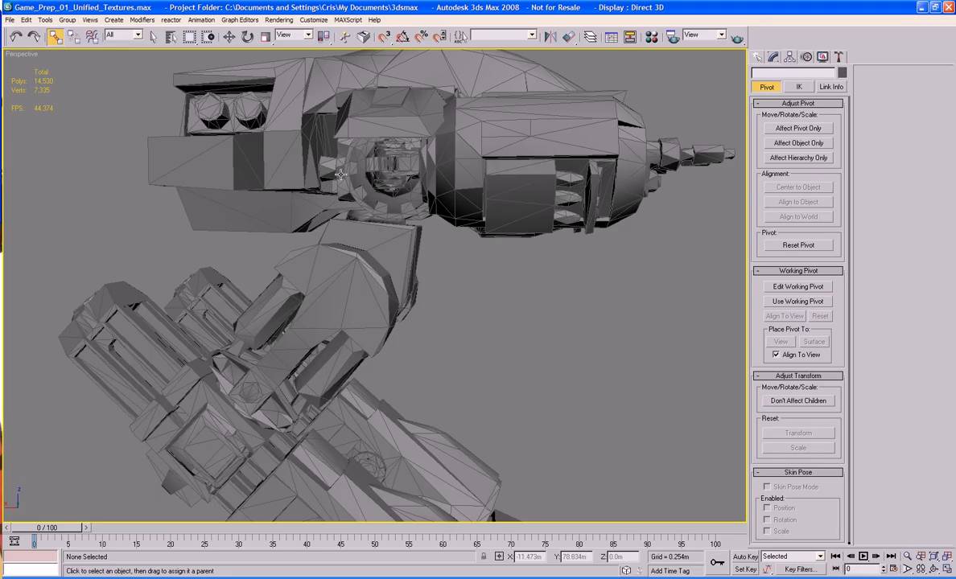
pyautogui.moveTo(339, 174); pyautogui.dragTo(291, 158)
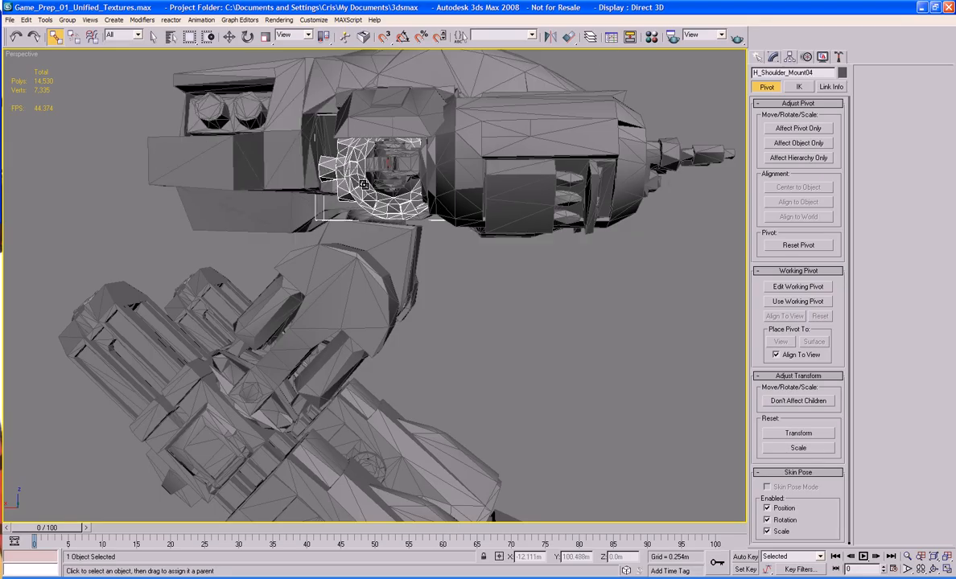
pyautogui.moveTo(410, 184); pyautogui.dragTo(408, 199)
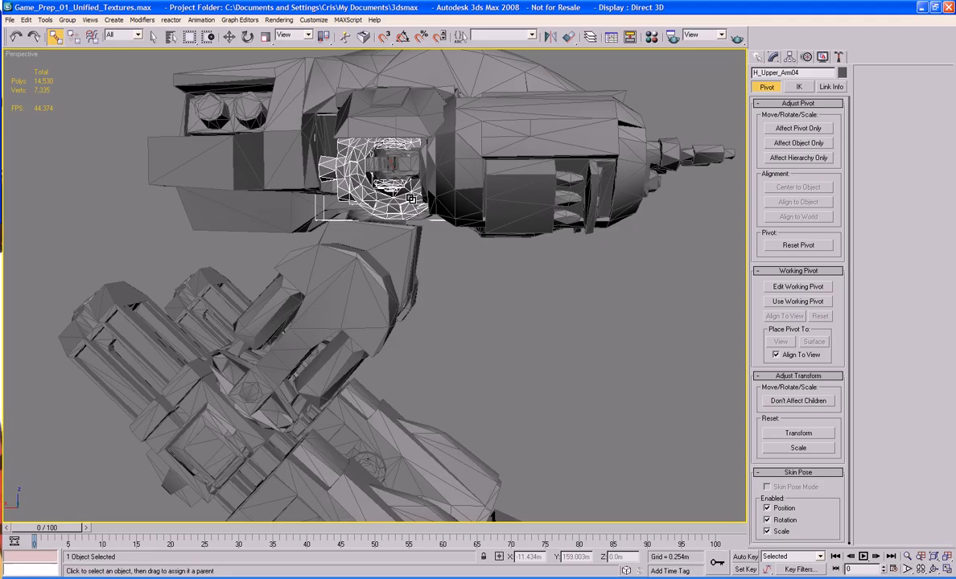
# - Link H_Lower_Arm04 to H_Upper_Arm04 and H_Gun_L04 to H_Lower_Arm04
pyautogui.press('pageup')
pyautogui.press('pageup')
pyautogui.press('pagedown')
pyautogui.press('pagedown')
pyautogui.click(378, 162)
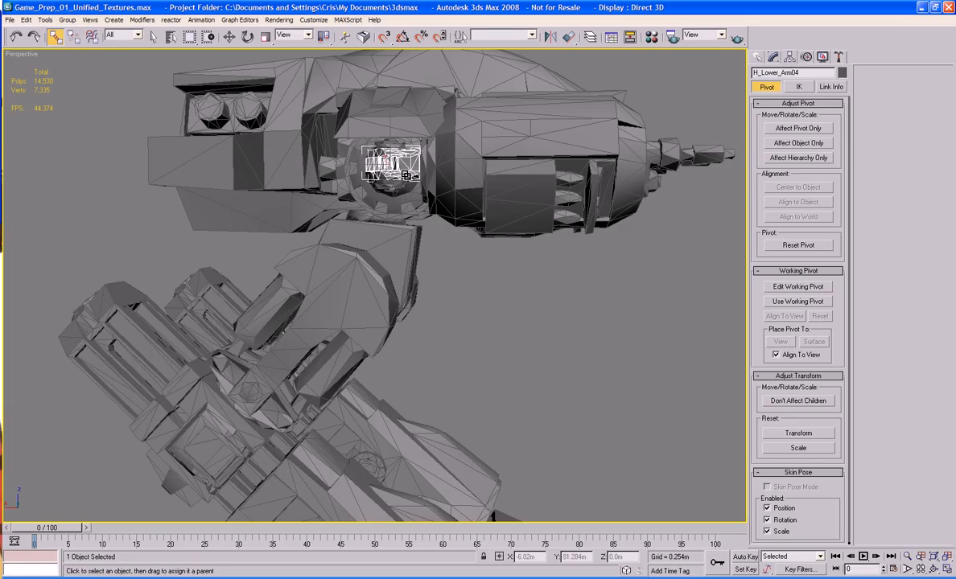
pyautogui.moveTo(414, 157); pyautogui.dragTo(399, 164)
pyautogui.click(475, 267)
# - Review the full scene hierarchy list for parts that are not linked into the robot's chain
pyautogui.scroll(-6, 474, 268)
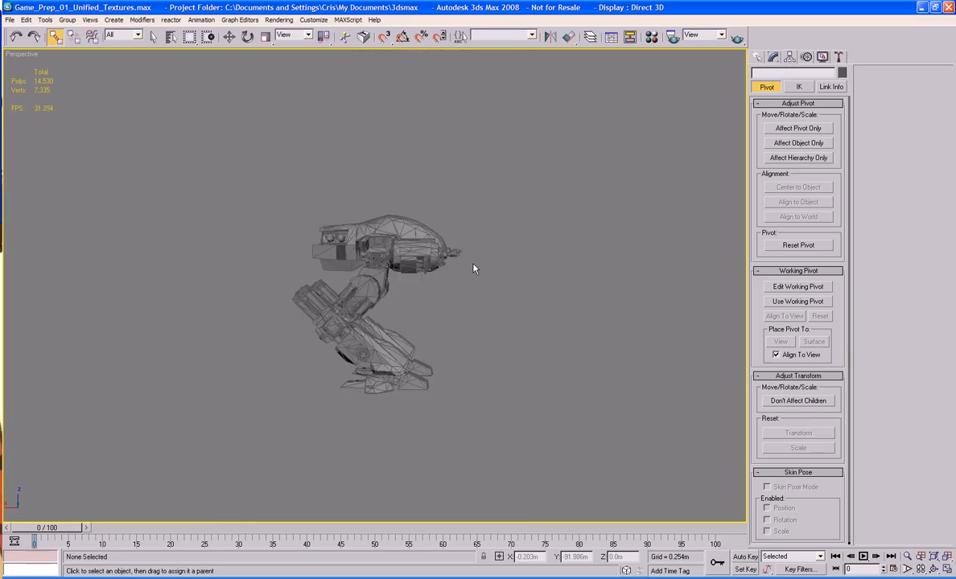
pyautogui.keyDown('alt'); pyautogui.moveTo(474, 268); pyautogui.dragTo(420, 274, button='middle'); pyautogui.keyUp('alt')
pyautogui.press('h')
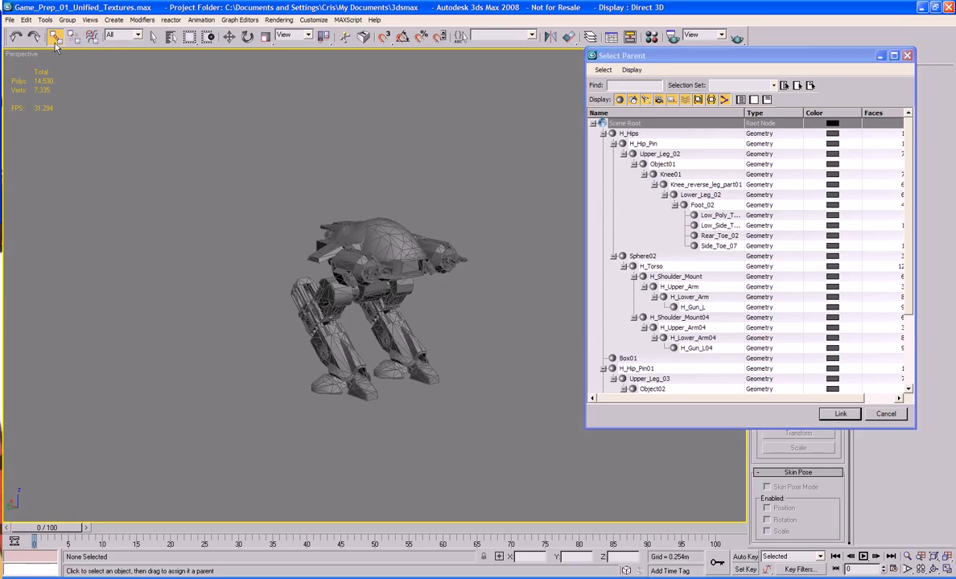
pyautogui.click(884, 415)
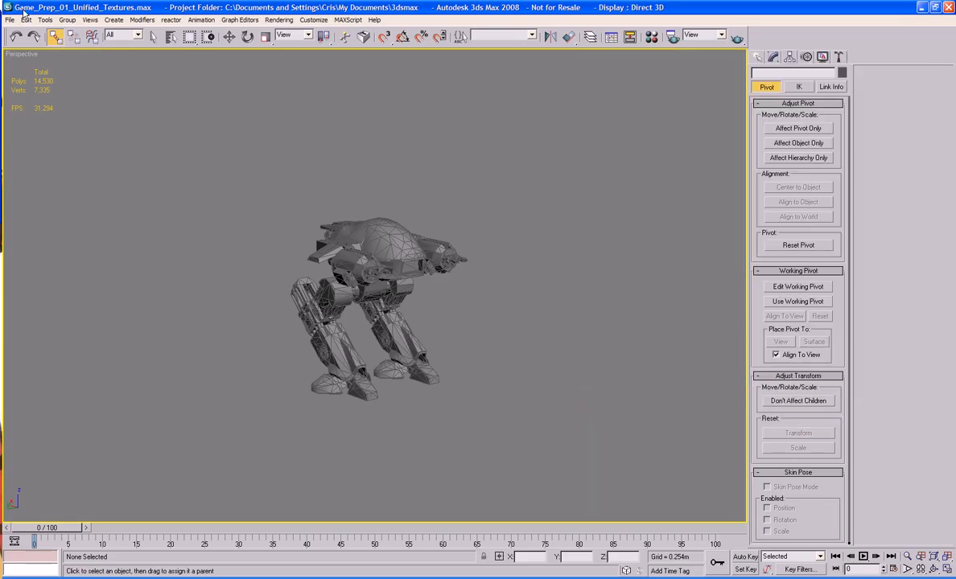
pyautogui.click(153, 37)
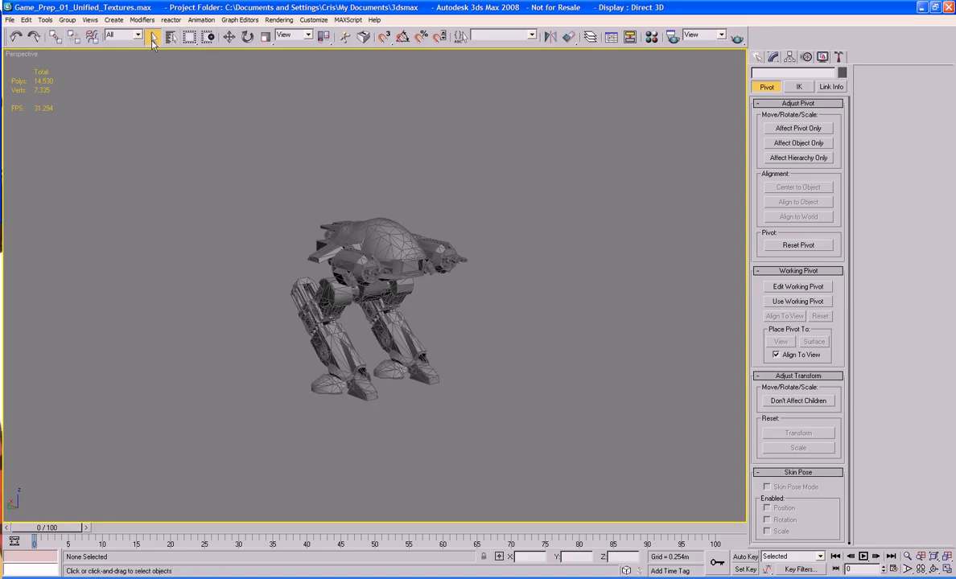
pyautogui.click(170, 37)
pyautogui.moveTo(682, 59); pyautogui.dragTo(346, 36)
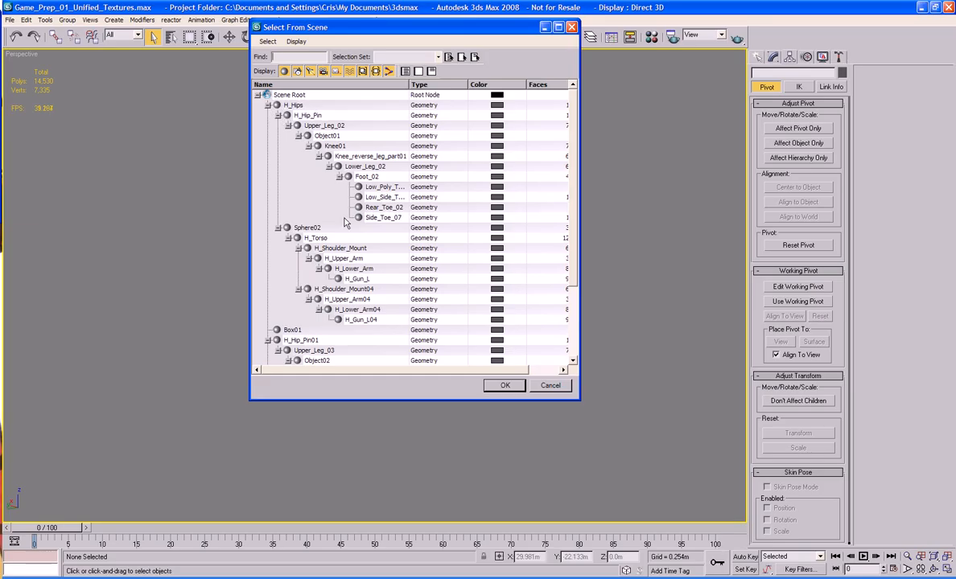
pyautogui.moveTo(576, 276); pyautogui.dragTo(574, 350)
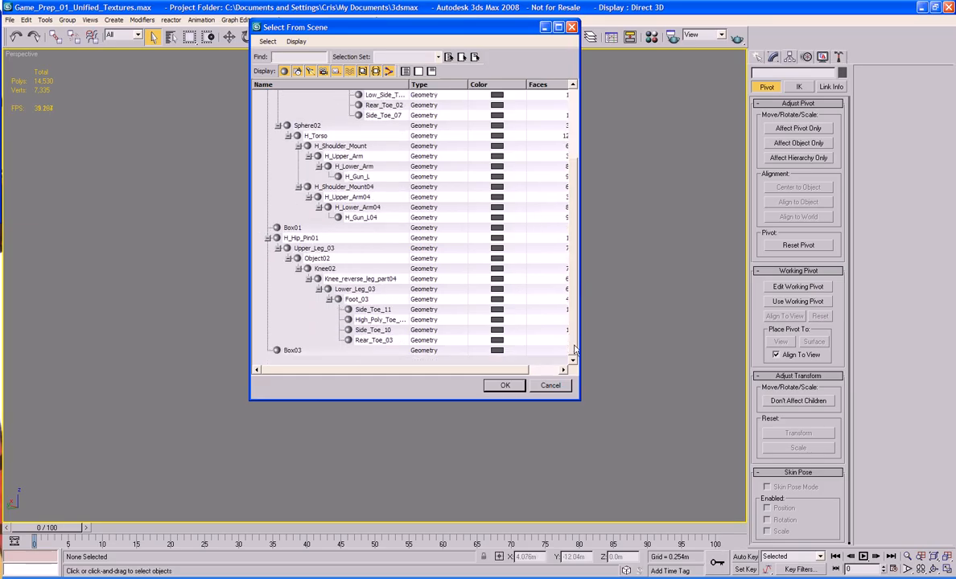
pyautogui.click(573, 170)
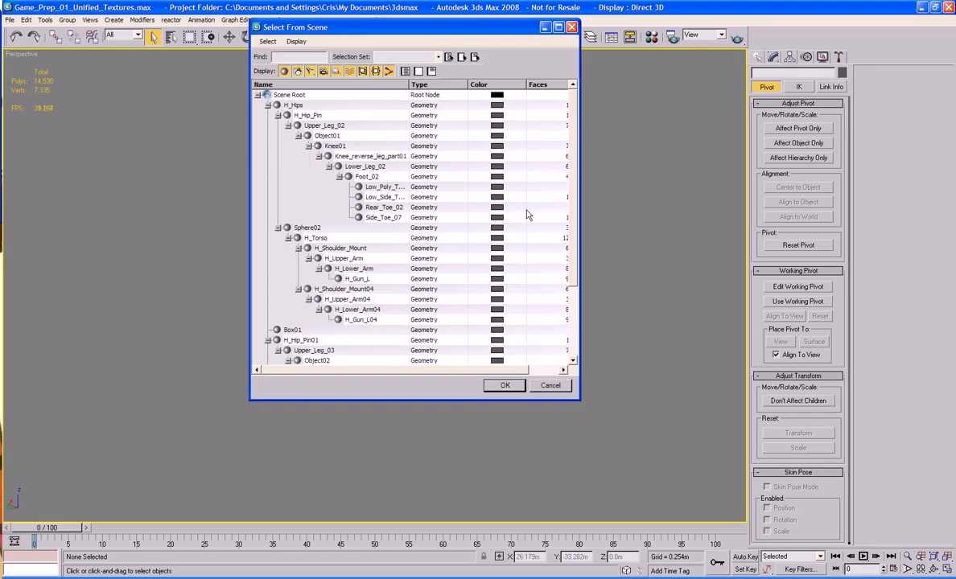
# - Select Box03 and the matching panel on the robot's other side, and link both to H_Torso
pyautogui.click(413, 363)
pyautogui.scroll(-3, 413, 363)
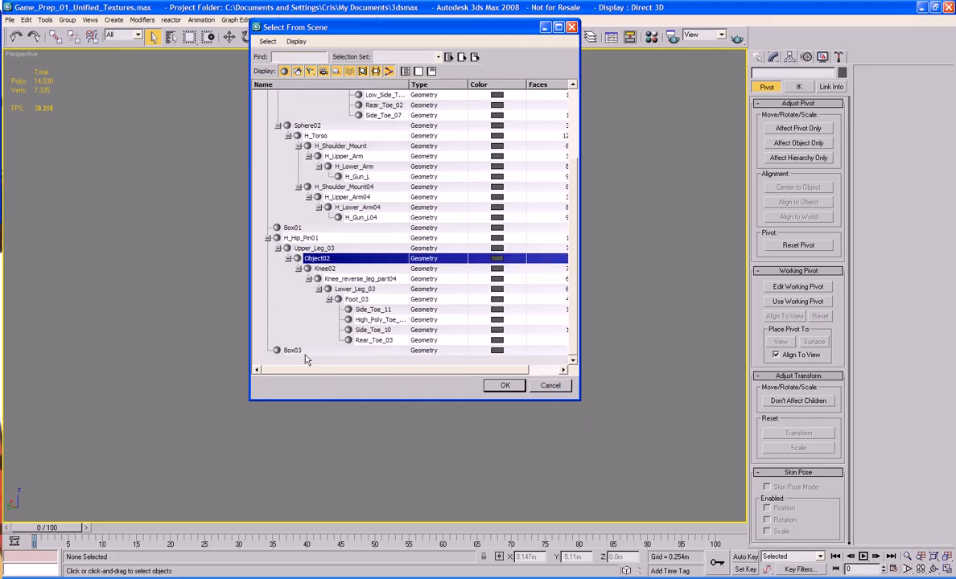
pyautogui.doubleClick(284, 352)
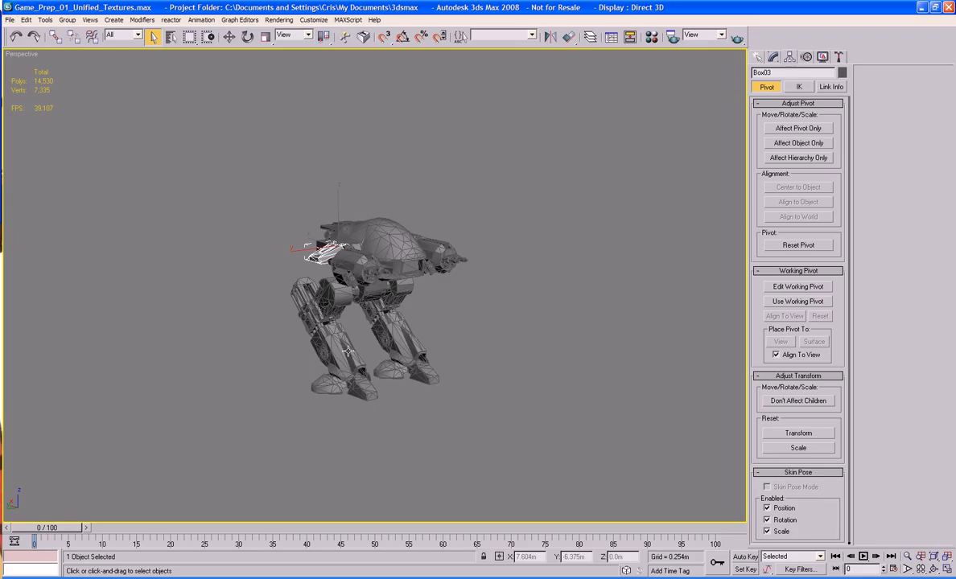
pyautogui.keyDown('alt'); pyautogui.moveTo(488, 352); pyautogui.dragTo(427, 424, button='middle'); pyautogui.keyUp('alt')
pyautogui.scroll(3, 433, 375)
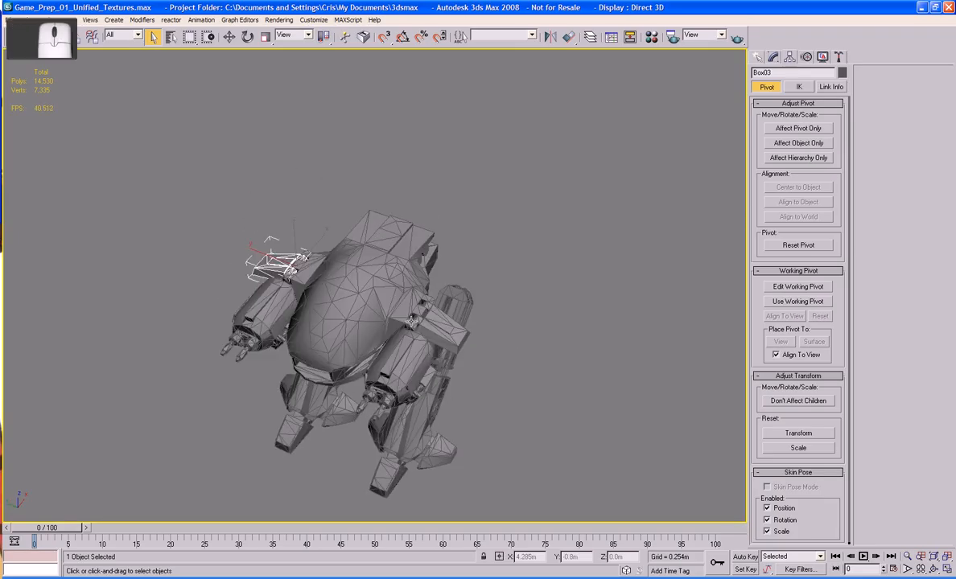
pyautogui.keyDown('ctrl'); pyautogui.click(439, 321); pyautogui.keyUp('ctrl')
pyautogui.click(55, 36)
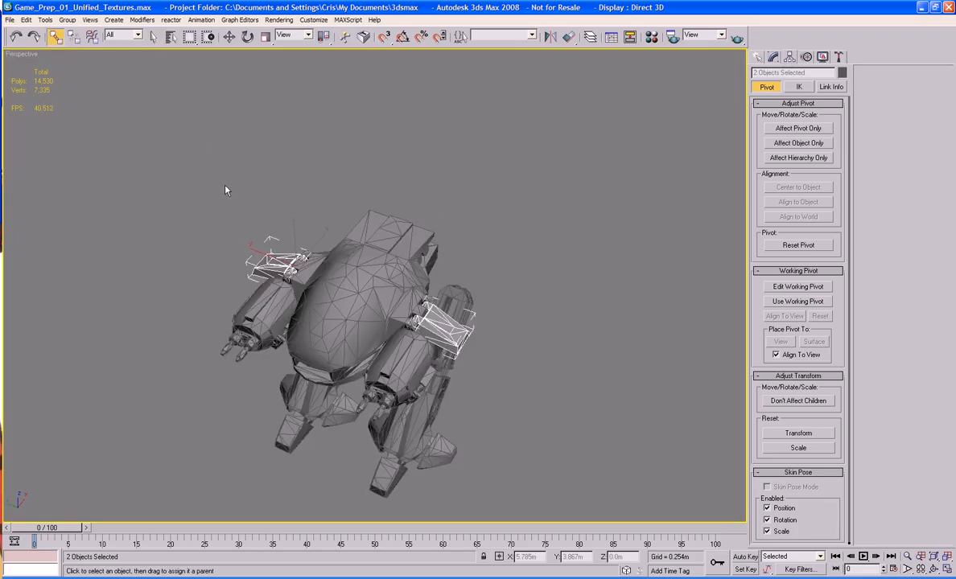
pyautogui.moveTo(262, 237); pyautogui.dragTo(344, 245)
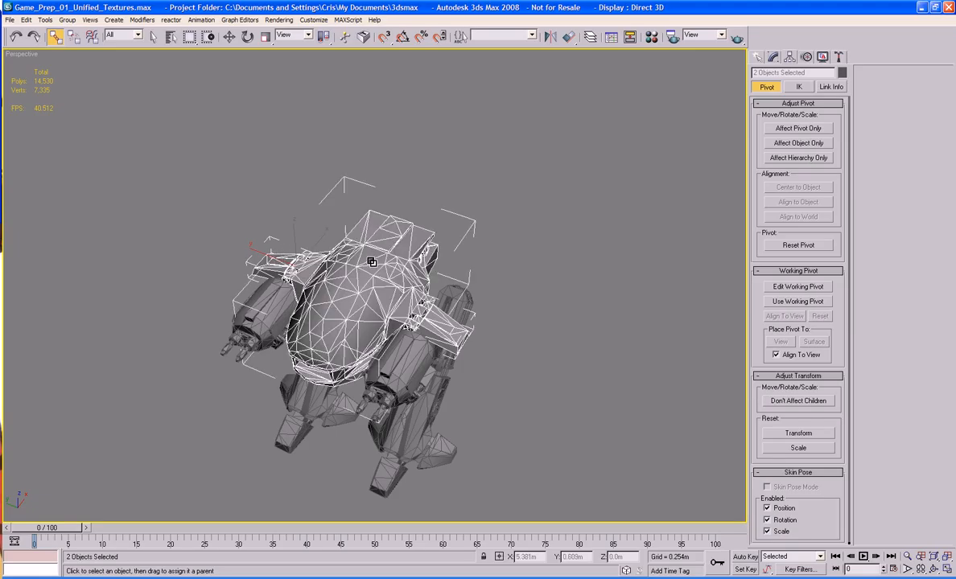
pyautogui.click(463, 238)
# - Test the hierarchy by rotating H_Hips, and undo the rotation
pyautogui.keyDown('alt'); pyautogui.moveTo(463, 238); pyautogui.dragTo(555, 209, button='middle'); pyautogui.keyUp('alt')
pyautogui.scroll(-2, 478, 213)
pyautogui.keyDown('alt'); pyautogui.moveTo(578, 301); pyautogui.dragTo(563, 288, button='middle'); pyautogui.keyUp('alt')
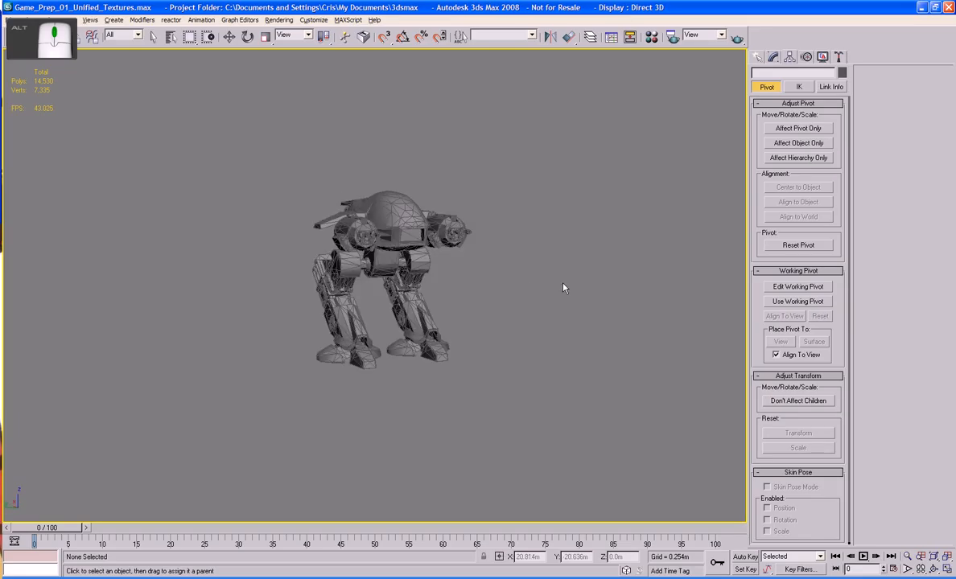
pyautogui.click(384, 264)
pyautogui.press('e')
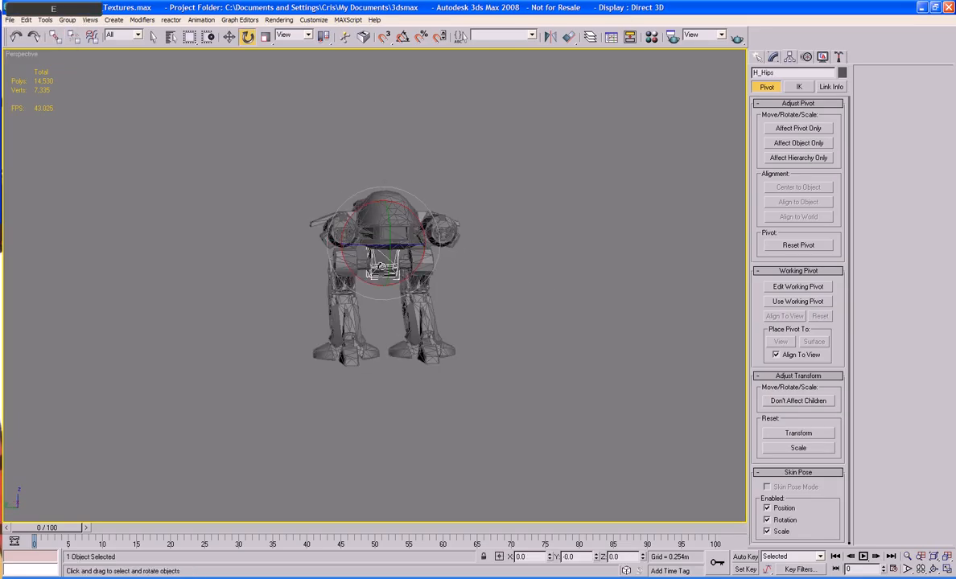
pyautogui.moveTo(386, 262); pyautogui.dragTo(389, 242)
pyautogui.hotkey('ctrl', 'z')
# - Link H_Hip_Pin01, the pin between the upper leg and the hips, to H_Hips and select H_Hips
pyautogui.scroll(5, 364, 275)
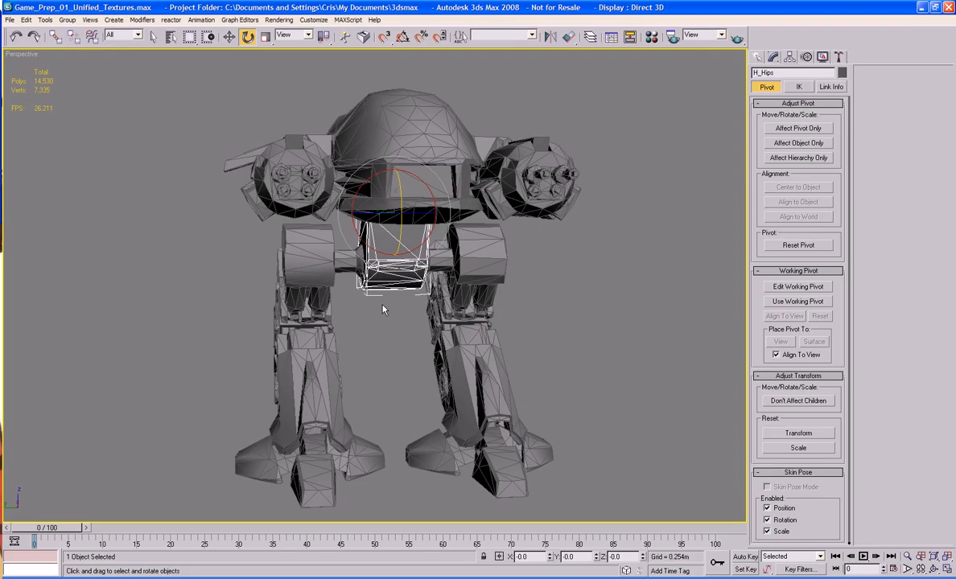
pyautogui.click(354, 295)
pyautogui.click(348, 260)
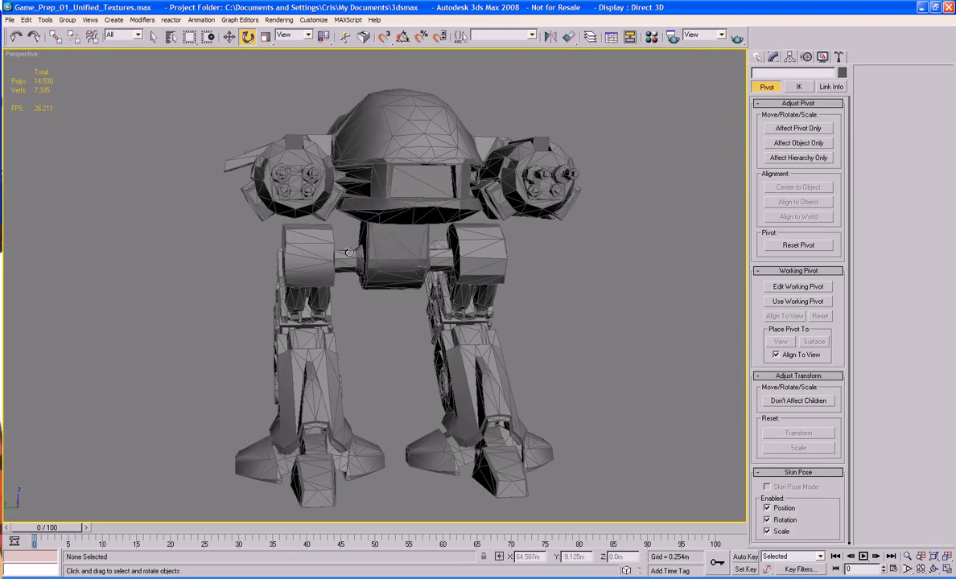
pyautogui.click(54, 37)
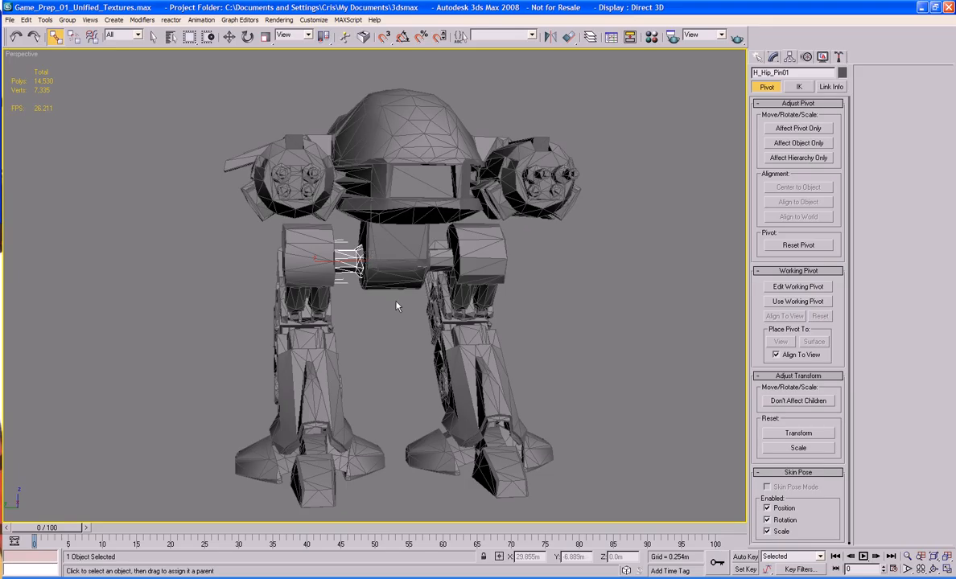
pyautogui.click(378, 259)
pyautogui.click(378, 259)
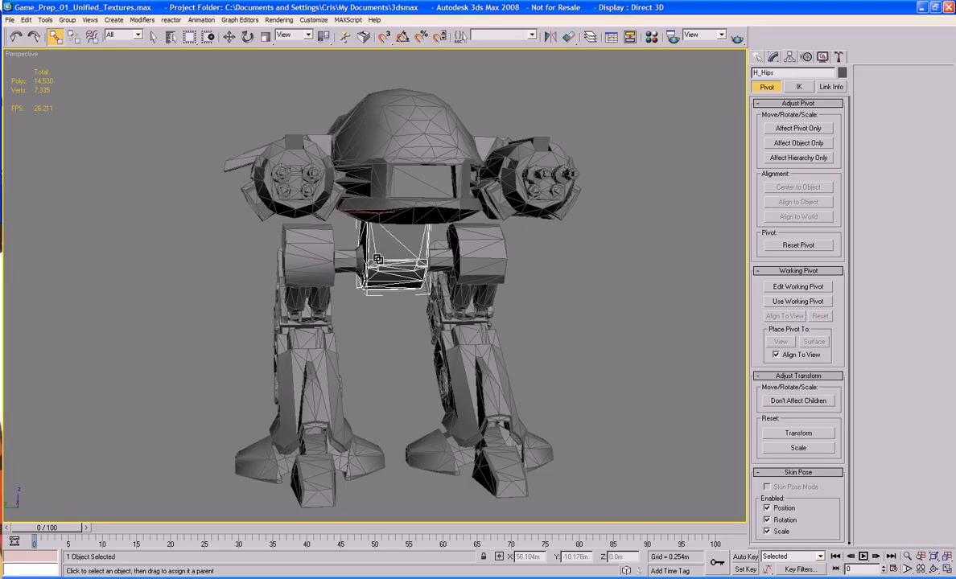
# - Test the newly linked leg by rotating H_Hips about -14 degrees around Y, and undo the rotation
pyautogui.press('e')
pyautogui.moveTo(398, 198); pyautogui.dragTo(400, 256)
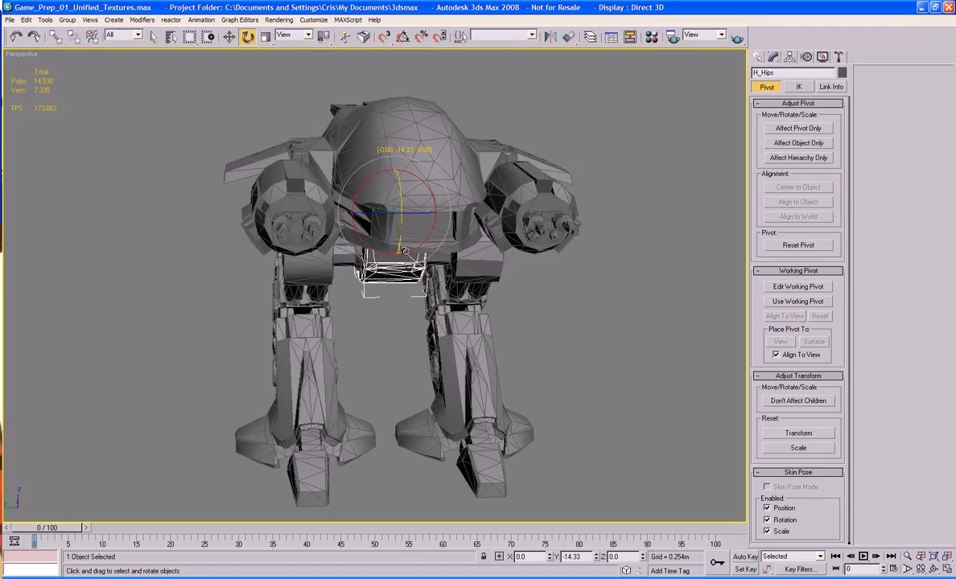
pyautogui.hotkey('ctrl', 'z')
# - Review the robot from an angle and check the scene's object list for the complete parent-child chain under H_Hips
pyautogui.scroll(-3, 280, 219)
pyautogui.keyDown('alt'); pyautogui.moveTo(280, 222); pyautogui.dragTo(338, 237, button='middle'); pyautogui.keyUp('alt')
pyautogui.keyDown('alt'); pyautogui.moveTo(408, 284); pyautogui.dragTo(422, 297, button='middle'); pyautogui.keyUp('alt')
pyautogui.press('h')
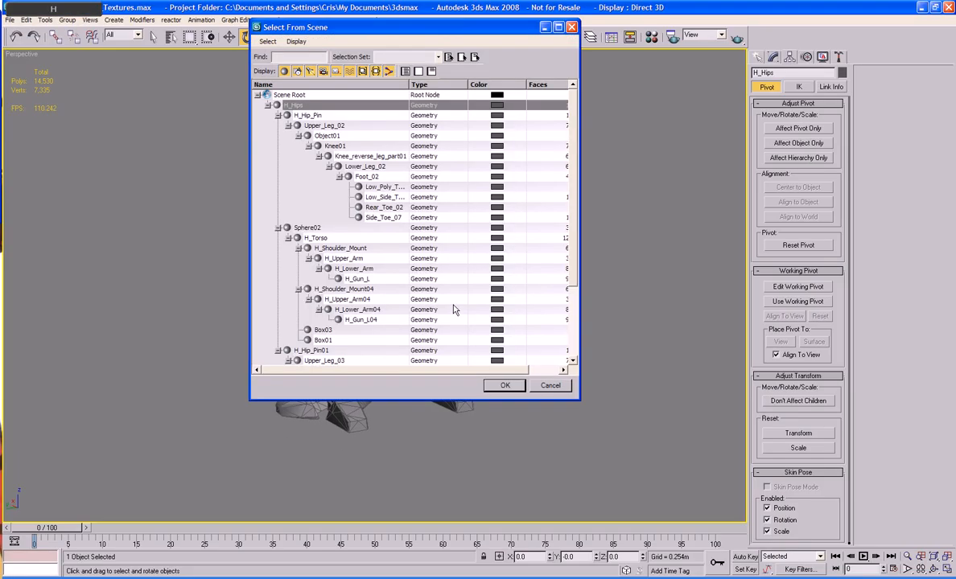
pyautogui.scroll(-3, 531, 232)
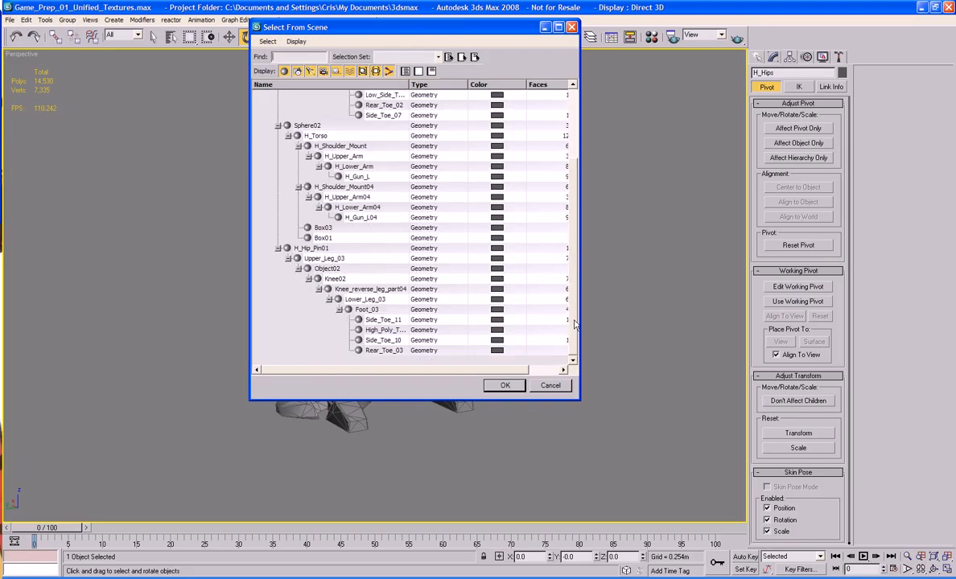
pyautogui.scroll(3, 532, 283)
pyautogui.click(571, 28)
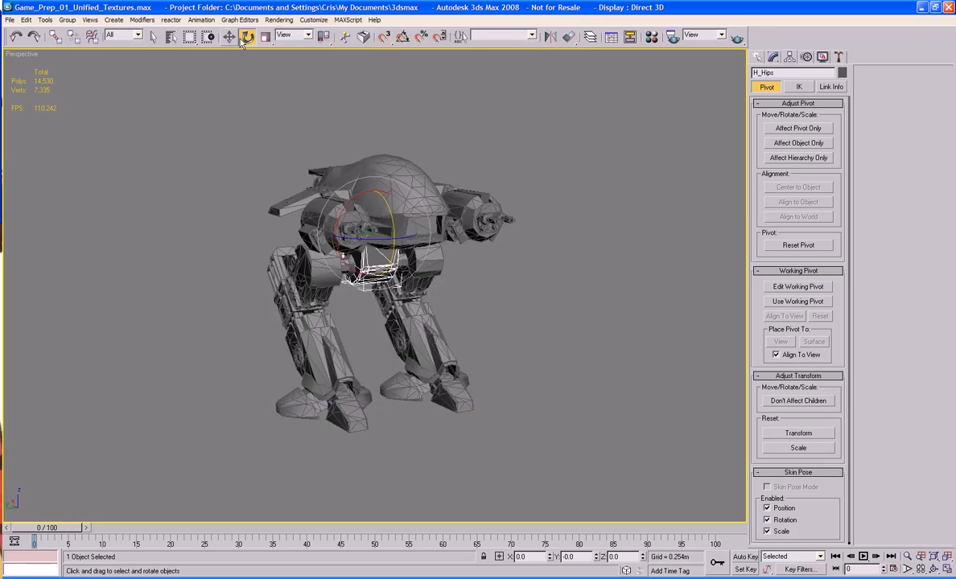
# - Open a new Schematic View of the hierarchy, move its Display floater clear of the nodes and enlarge the view's window
pyautogui.click(227, 23)
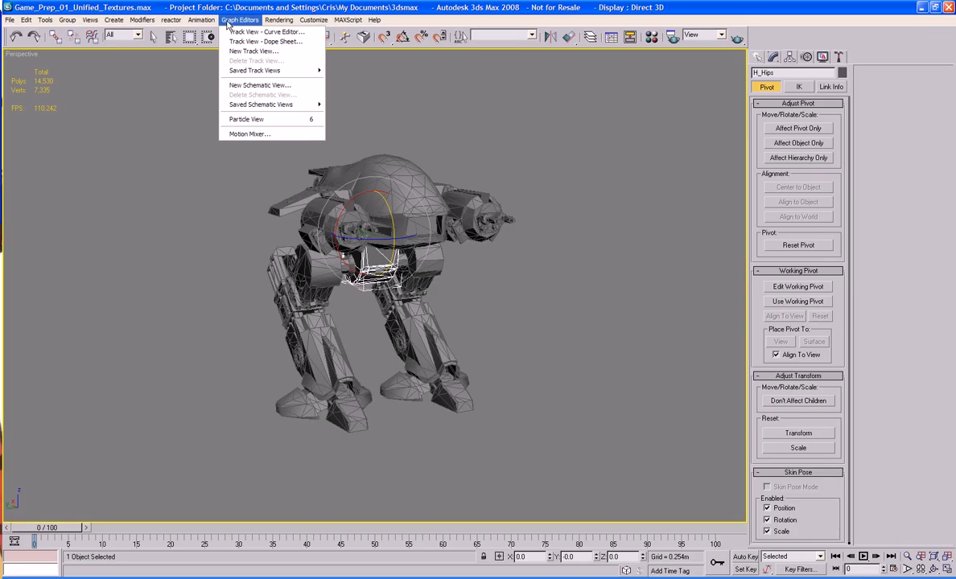
pyautogui.click(249, 85)
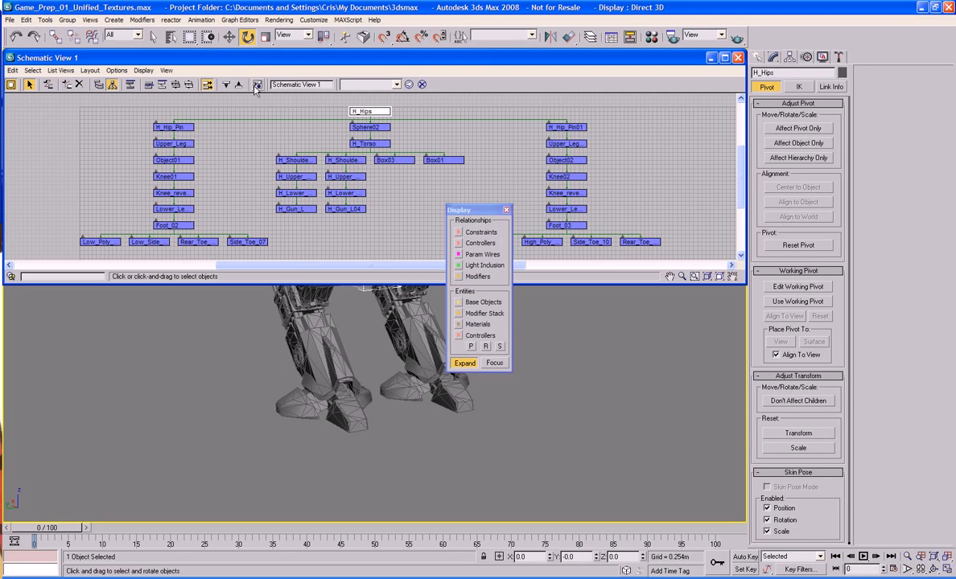
pyautogui.moveTo(475, 210); pyautogui.dragTo(819, 333)
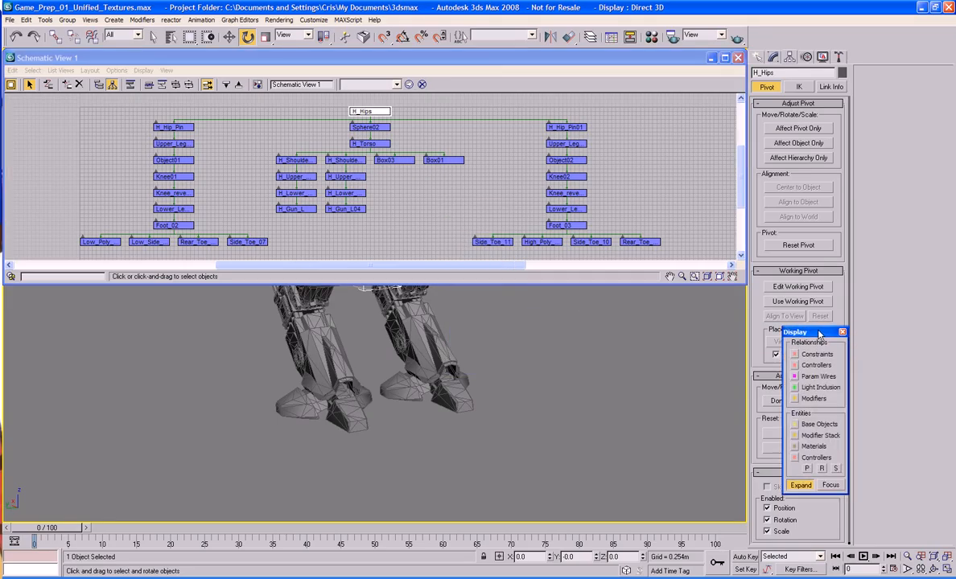
pyautogui.moveTo(605, 285); pyautogui.dragTo(607, 391)
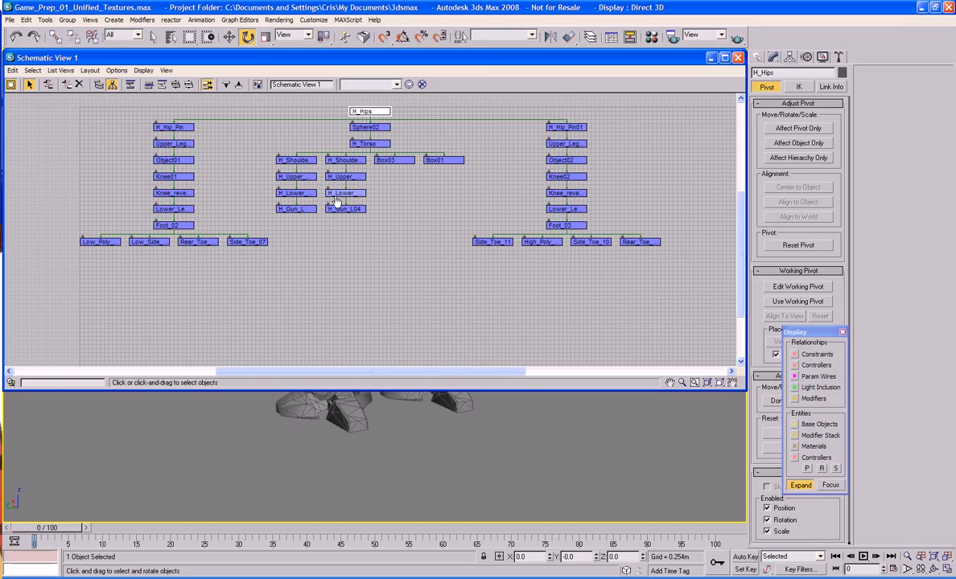
# - Rearrange the schematic by placing Box03 beside the shoulder nodes and shifting the H_Hips and H_Hip_Pin01 nodes, and close the Schematic View
pyautogui.moveTo(403, 165); pyautogui.dragTo(256, 164)
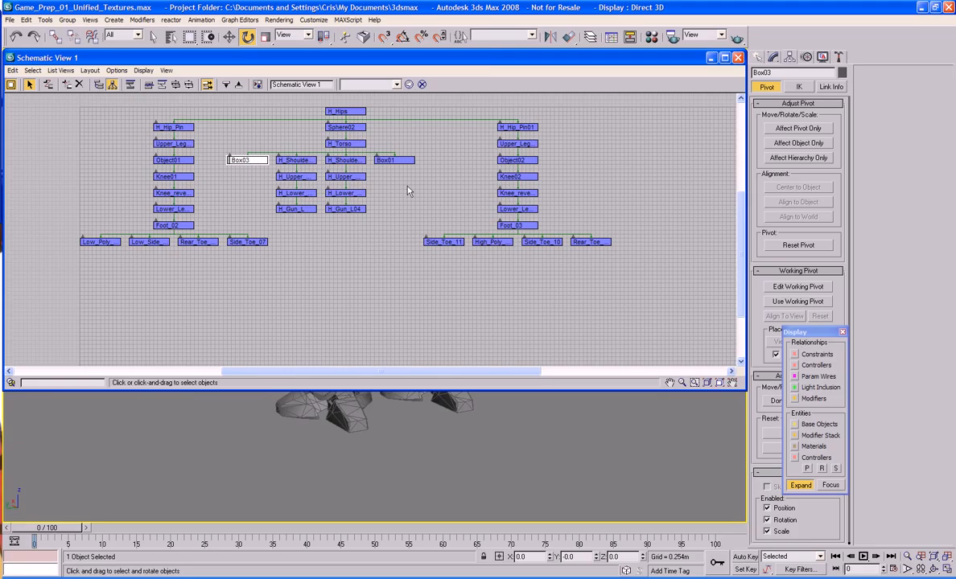
pyautogui.moveTo(512, 129)
pyautogui.mouseDown()
pyautogui.moveTo(477, 133)
pyautogui.moveTo(509, 133)
pyautogui.mouseUp()
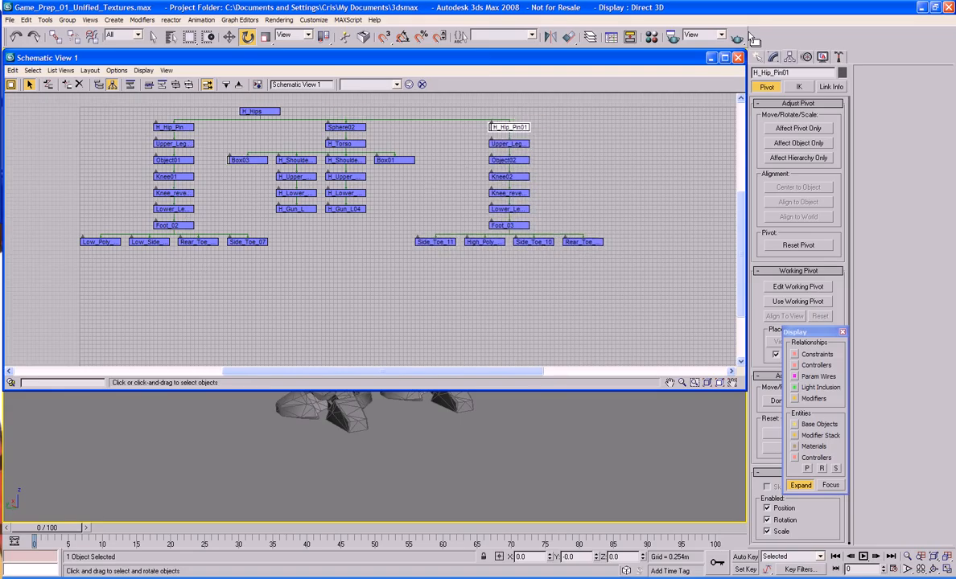
pyautogui.click(737, 57)
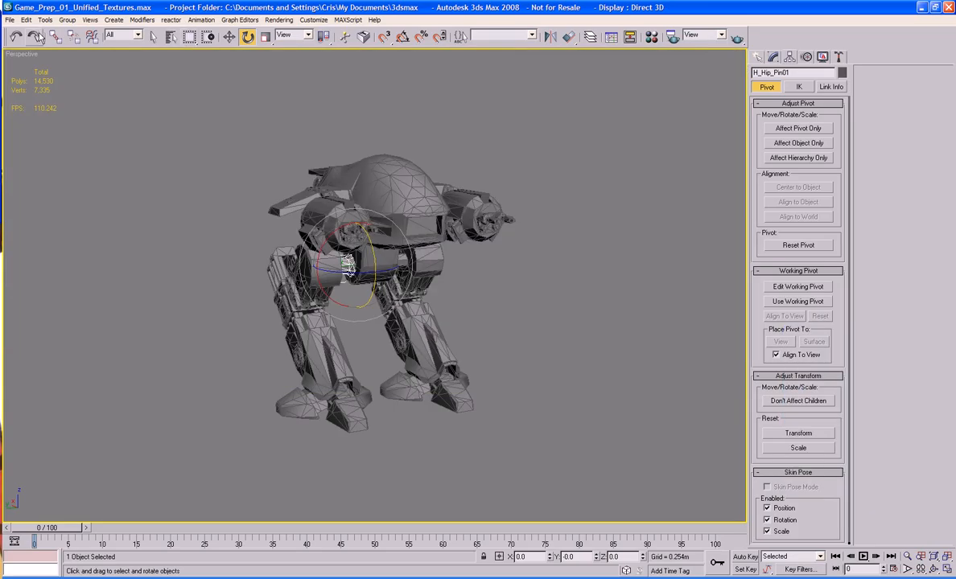